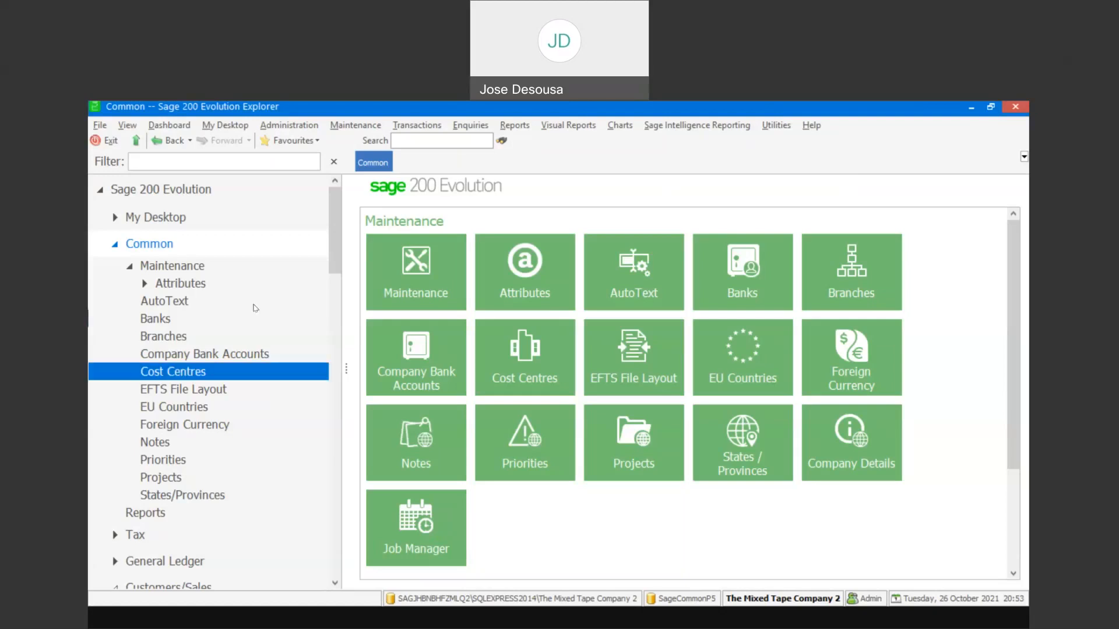
Step: Start a new foreign currency record with code GBP, description British Pound and symbol £
{"action": "left_click", "coordinate": [236, 427]}
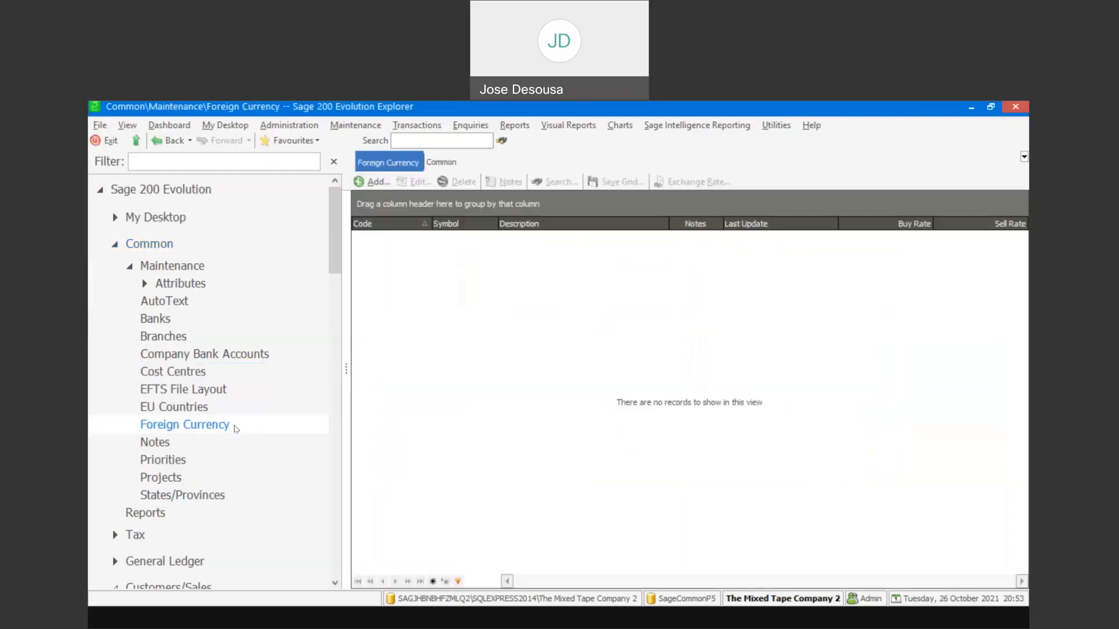
{"action": "left_click", "coordinate": [375, 182]}
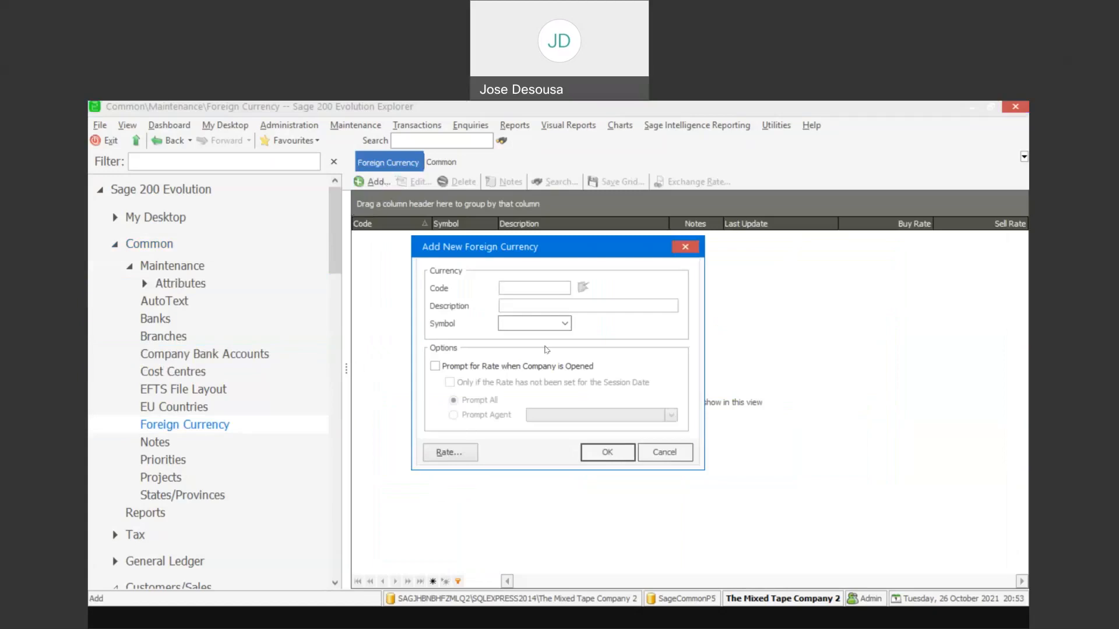
{"action": "type", "text": "GBP"}
{"action": "left_click", "coordinate": [533, 305]}
{"action": "type", "text": "British Pound"}
{"action": "left_click", "coordinate": [565, 324]}
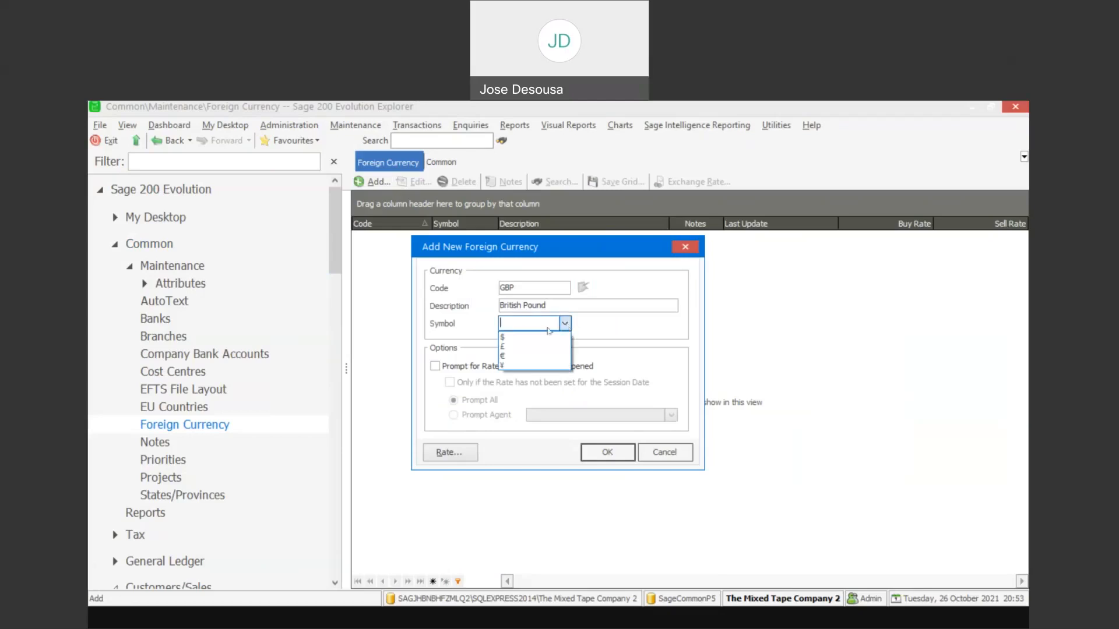
{"action": "left_click", "coordinate": [523, 347]}
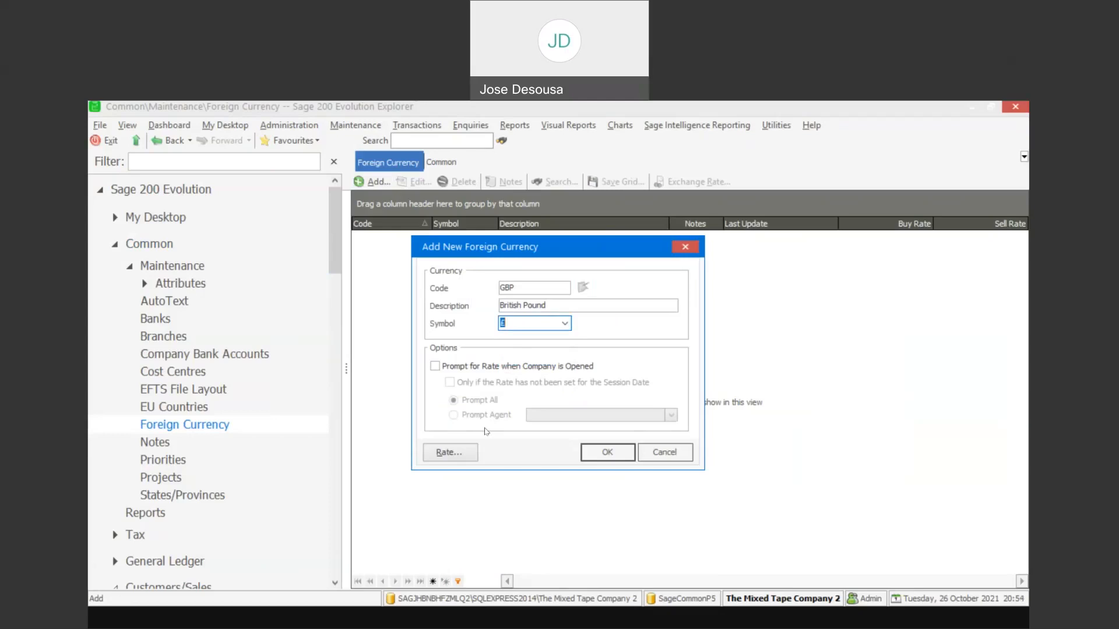
Step: Enable the rate prompt on company opening for the British Pound, limited to the Admin agent
{"action": "left_click", "coordinate": [435, 366]}
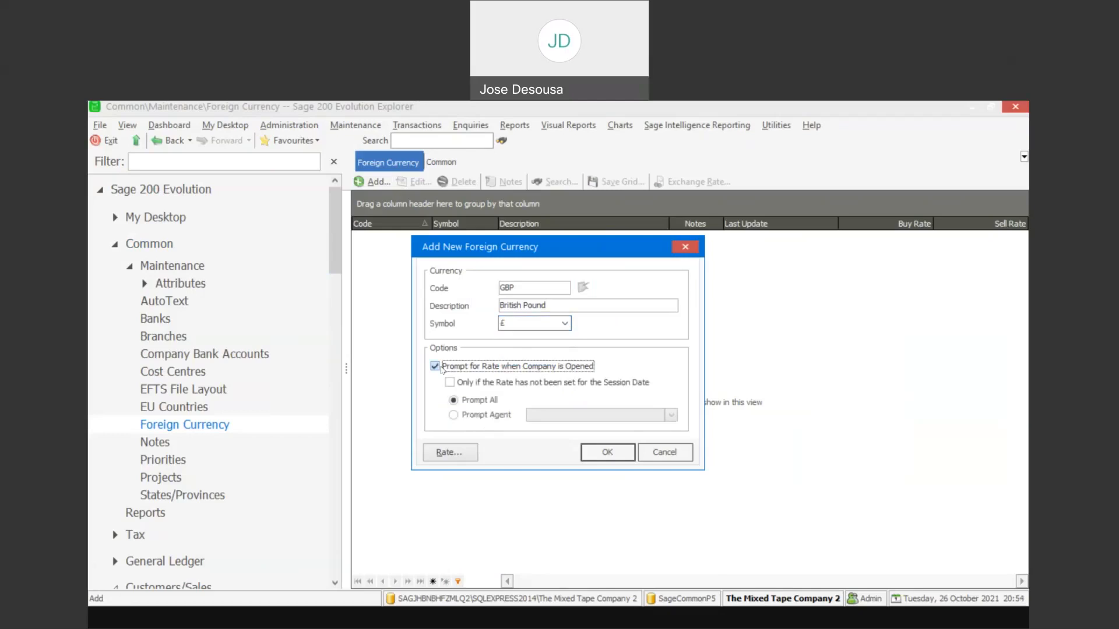
{"action": "left_click", "coordinate": [453, 417]}
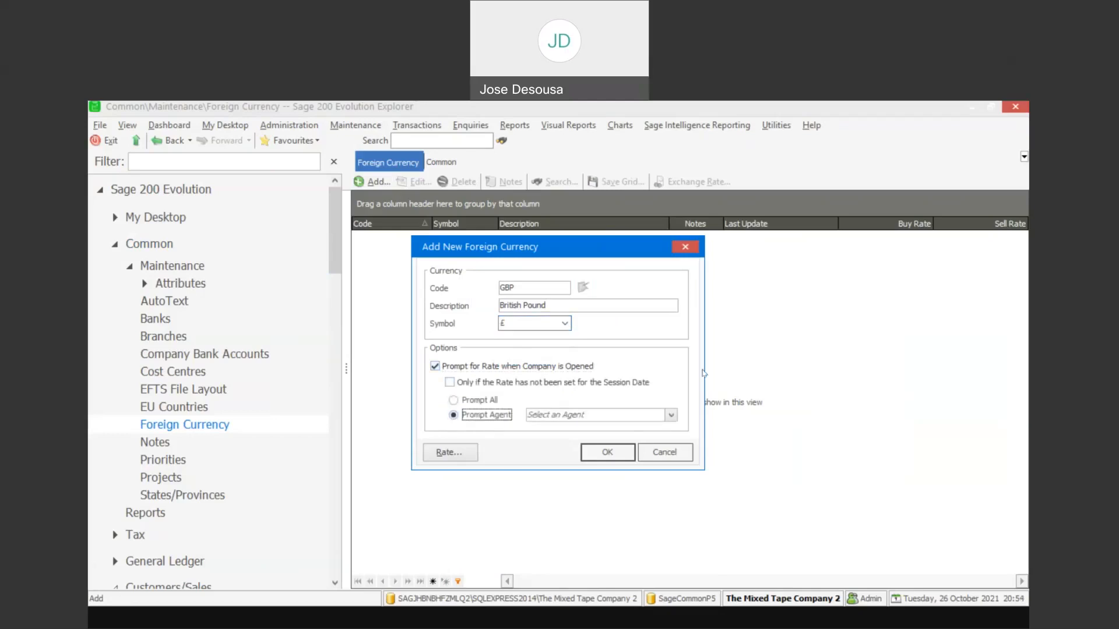
{"action": "left_click", "coordinate": [671, 416]}
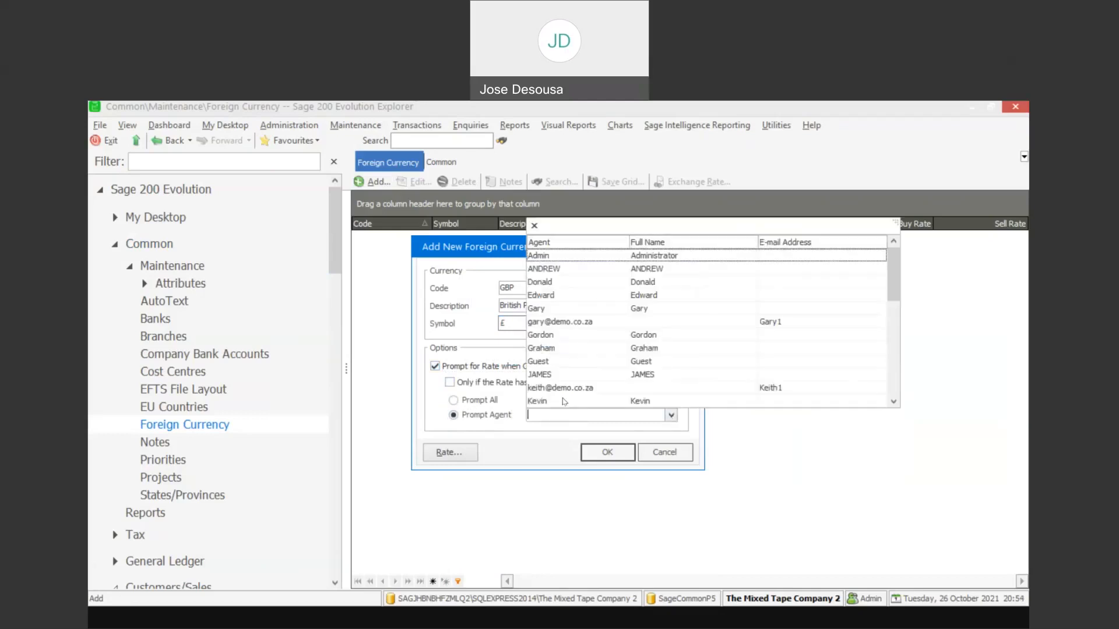
{"action": "left_click", "coordinate": [575, 257]}
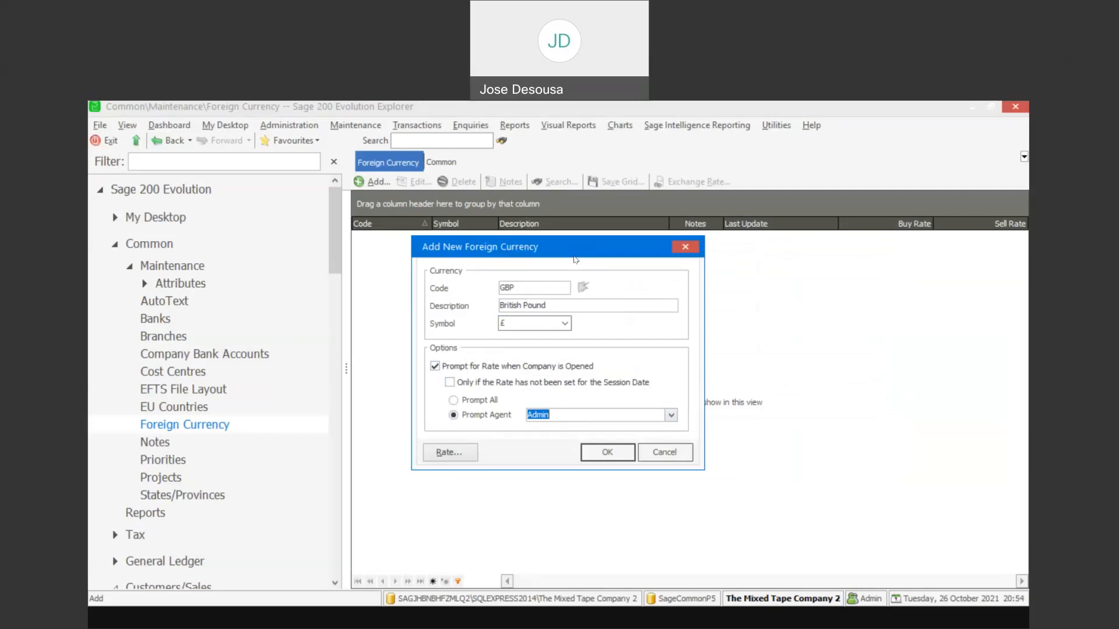
Step: Set the GBP buy and sell rates to 15 rand for 2021-10-26 and save the currency
{"action": "left_click", "coordinate": [458, 460]}
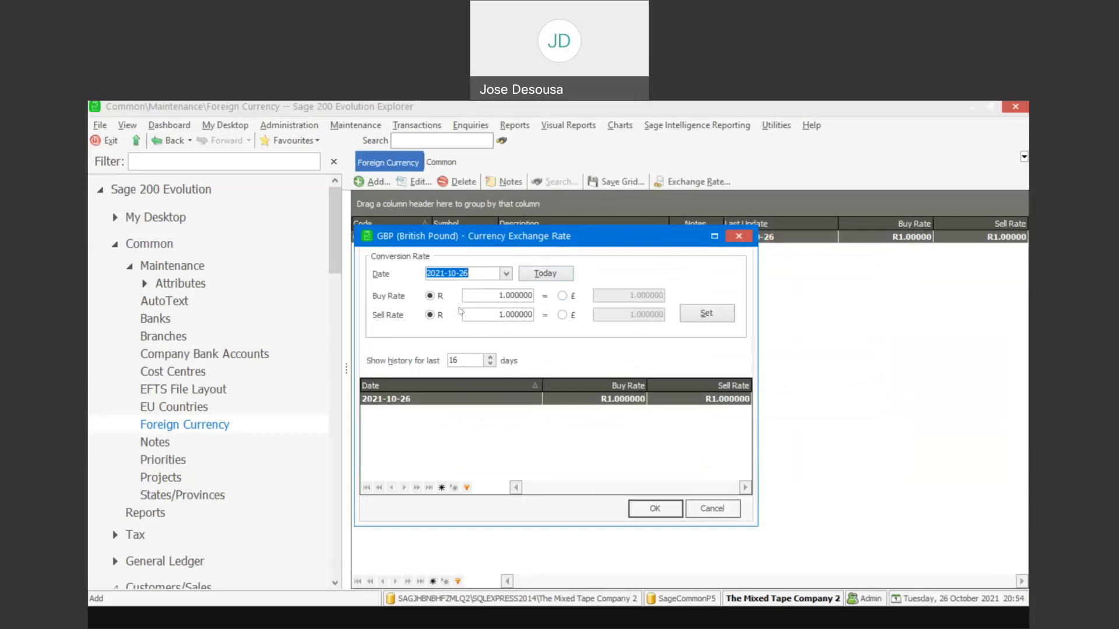
{"action": "left_click", "coordinate": [478, 294]}
{"action": "type", "text": "15"}
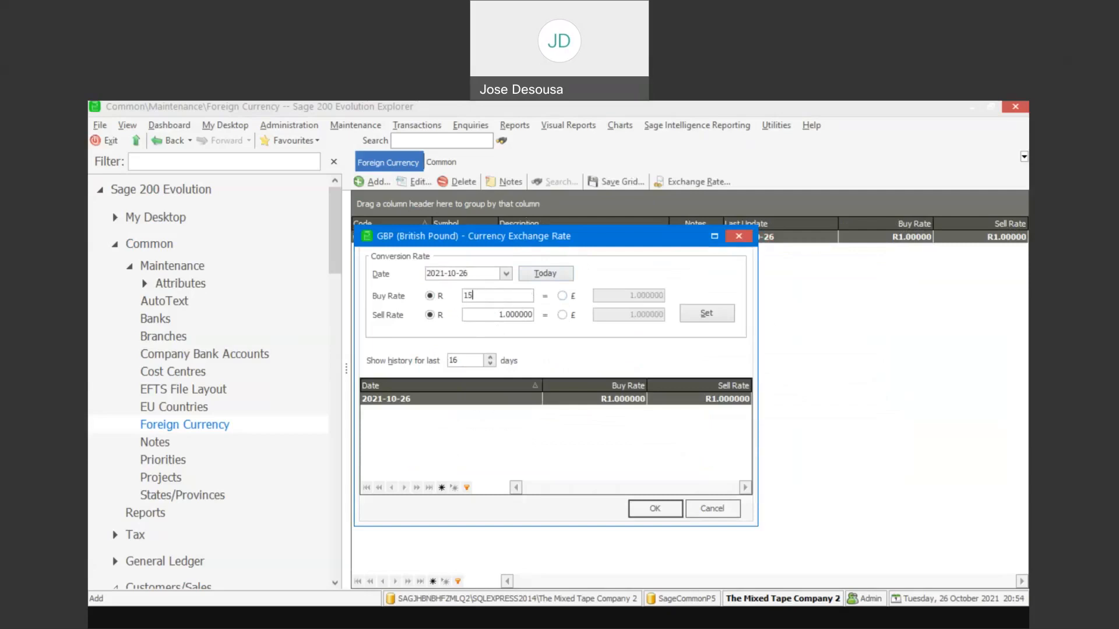
{"action": "left_click", "coordinate": [478, 311]}
{"action": "type", "text": "15"}
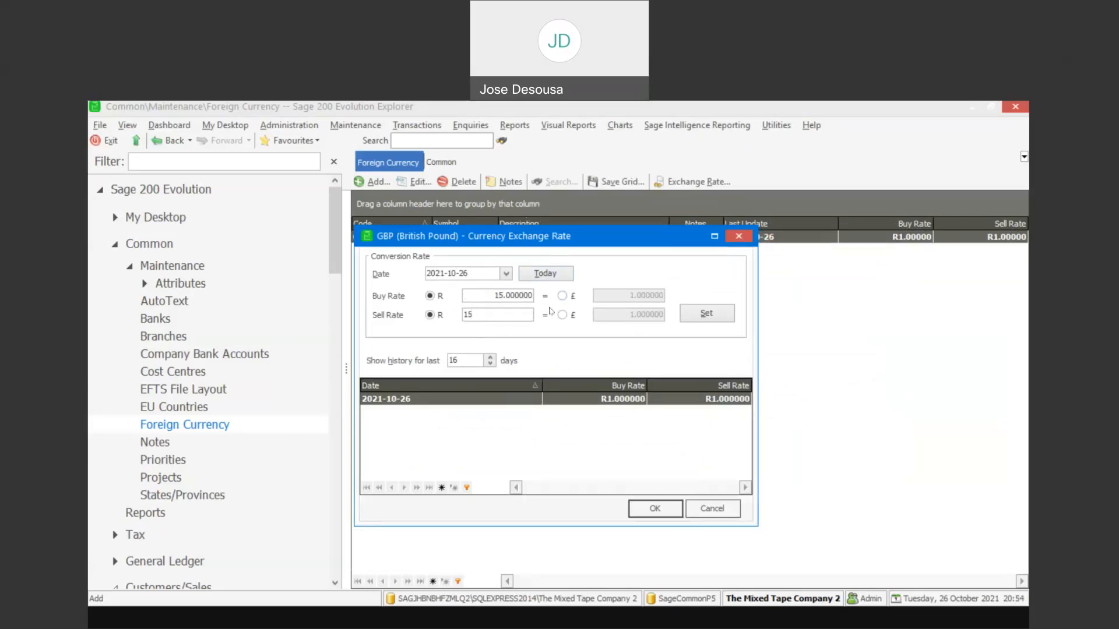
{"action": "left_click", "coordinate": [708, 314]}
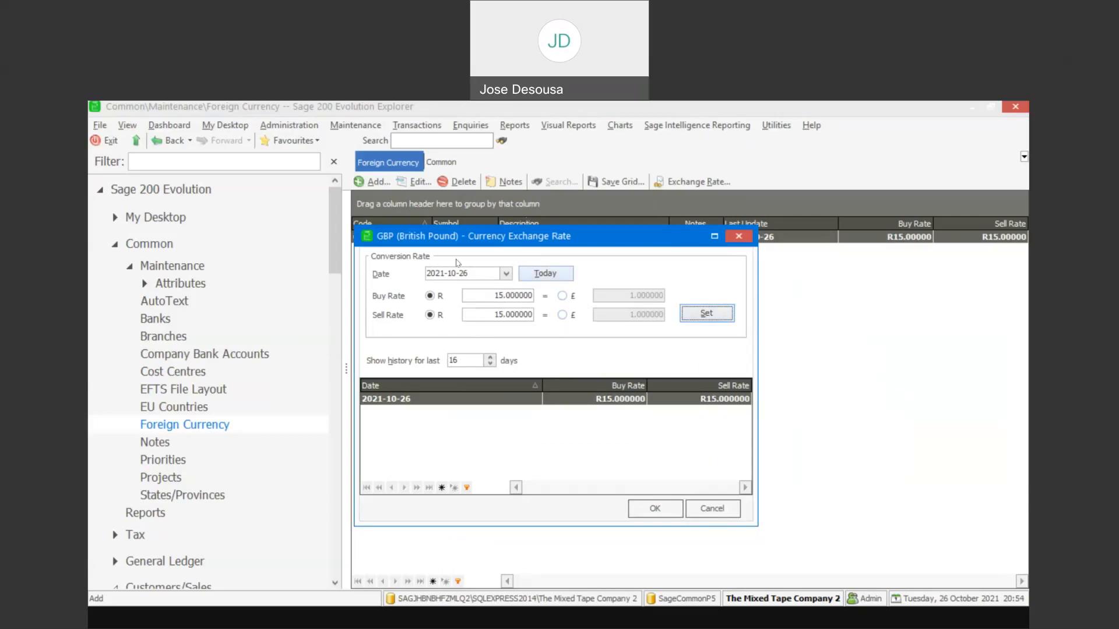
{"action": "left_click", "coordinate": [645, 511]}
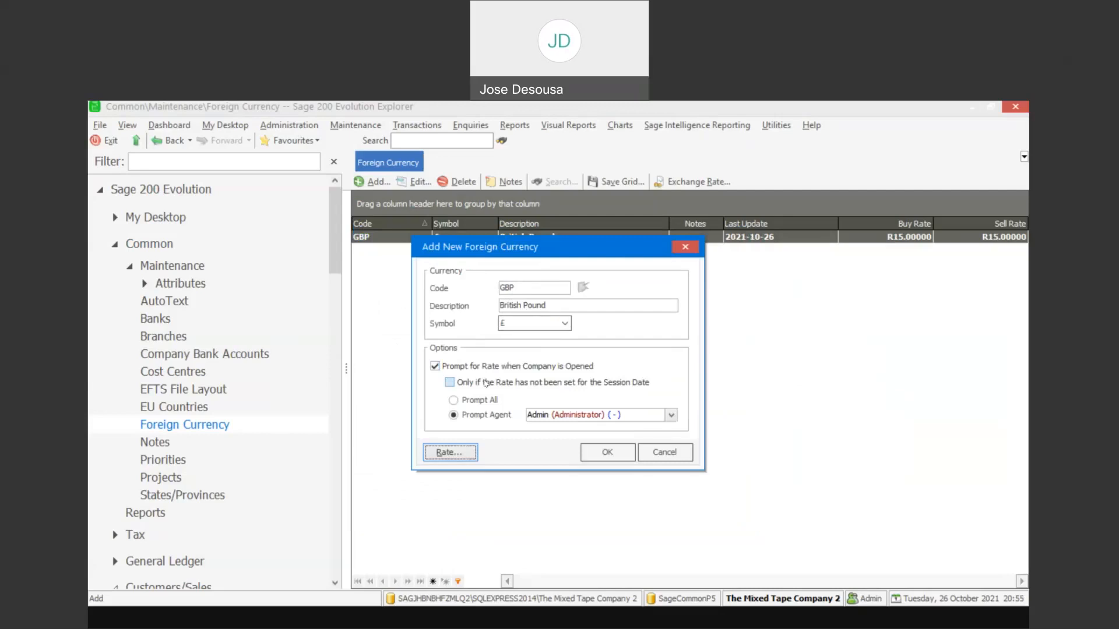
{"action": "left_click", "coordinate": [592, 449]}
Step: Start another foreign currency record with code USD and description US Dollar
{"action": "left_click", "coordinate": [376, 182]}
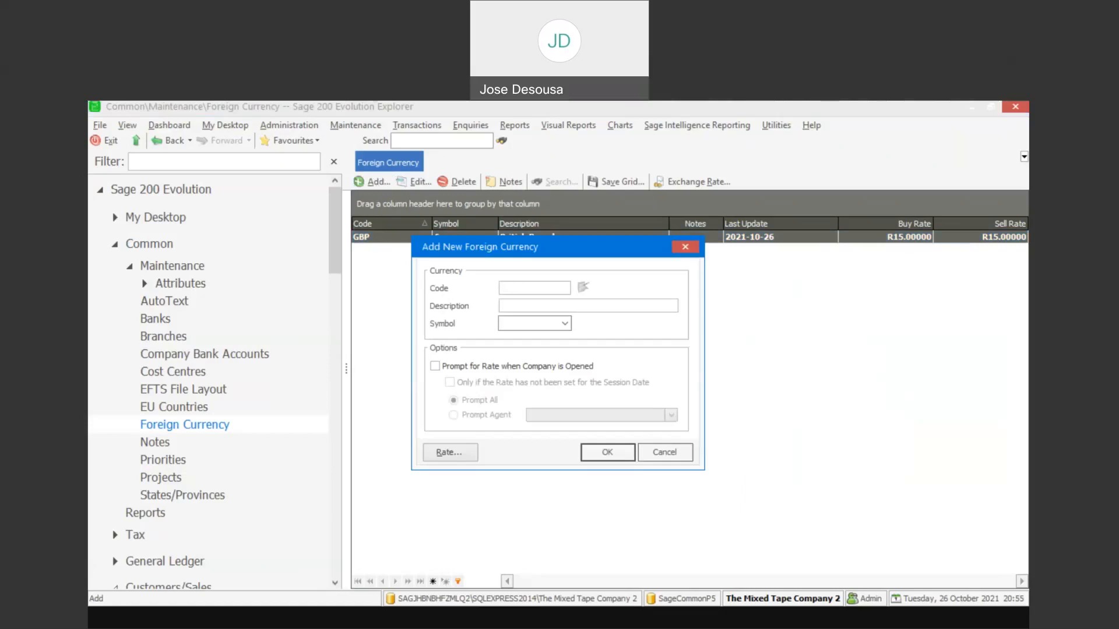
{"action": "type", "text": "USD"}
{"action": "left_click", "coordinate": [502, 301]}
{"action": "type", "text": "US Dollar"}
Step: Enable the rate prompt on company opening for the US Dollar, limited to the Admin agent
{"action": "left_click", "coordinate": [435, 366]}
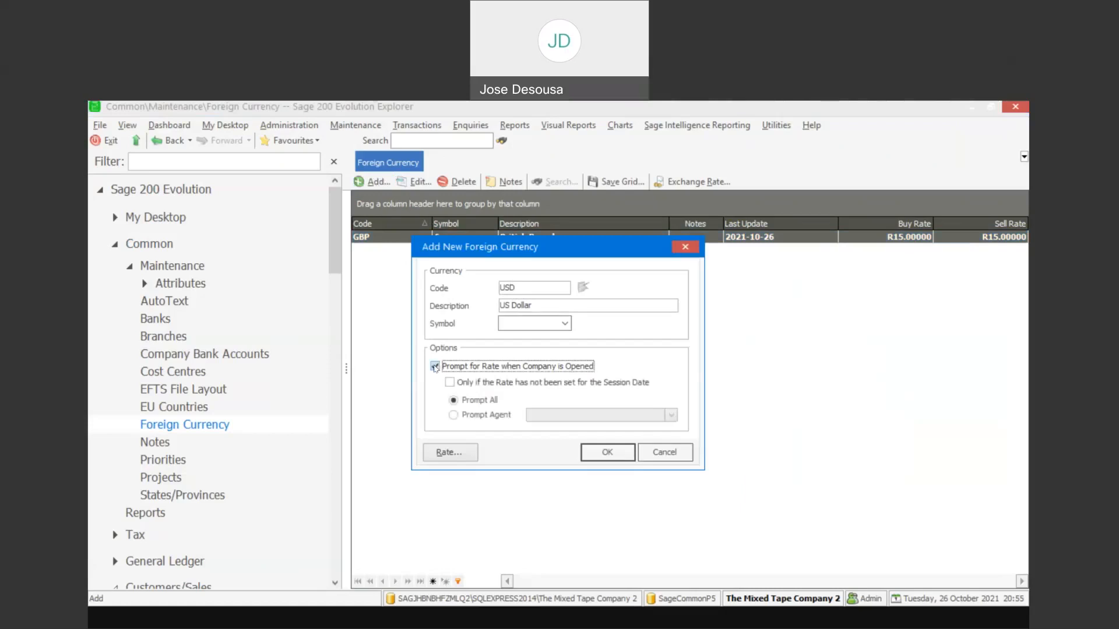
{"action": "left_click", "coordinate": [453, 415]}
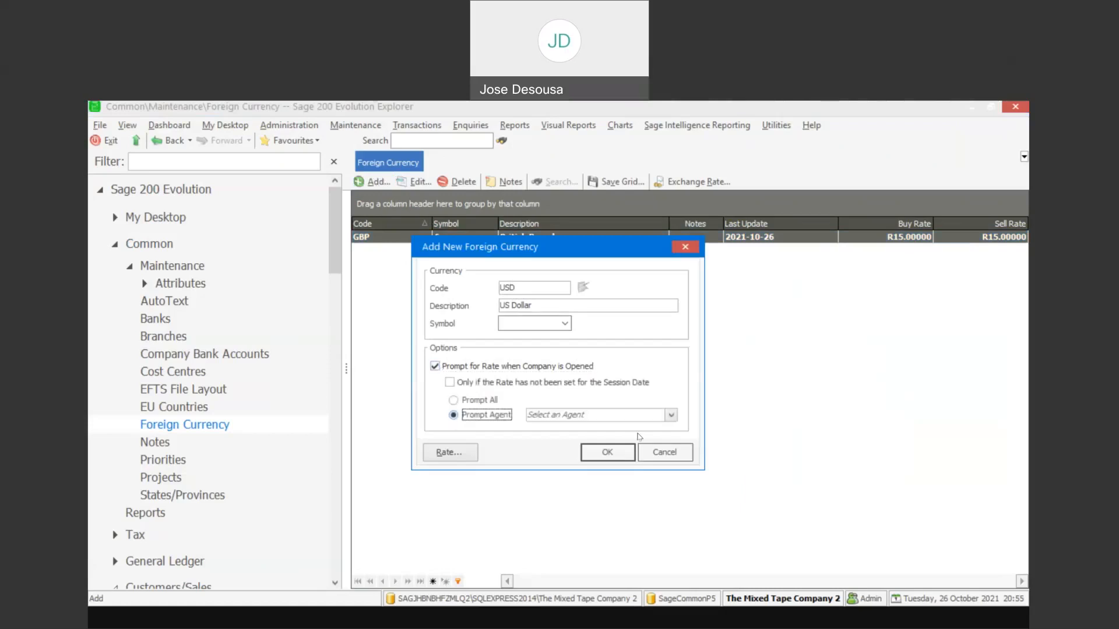
{"action": "left_click", "coordinate": [672, 415]}
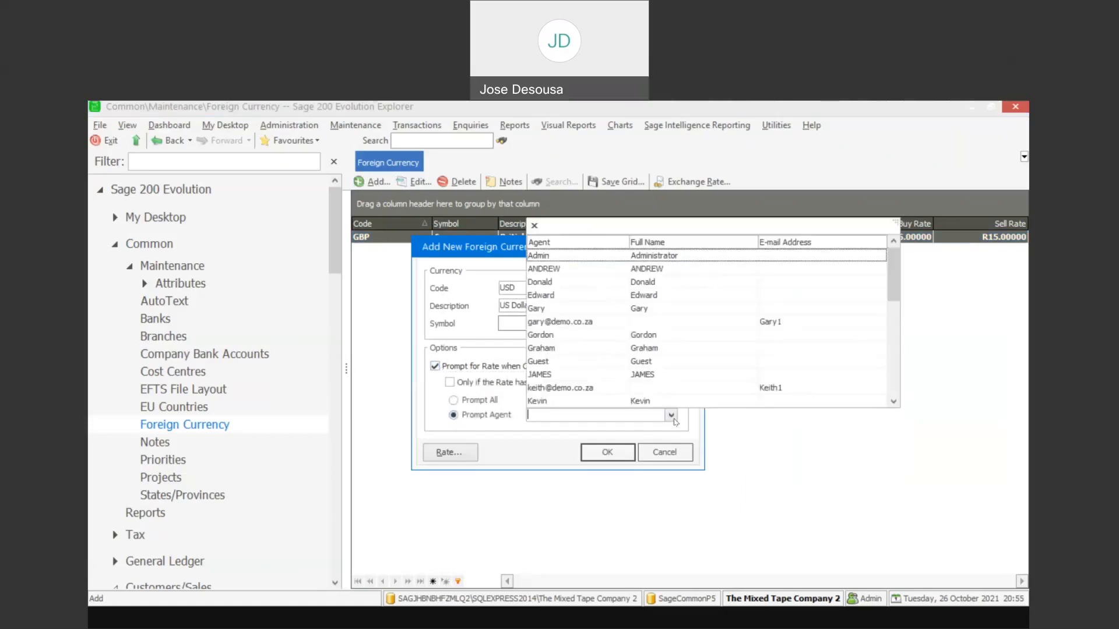
{"action": "left_click", "coordinate": [595, 257]}
Step: Set the USD buy and sell rates to 12 rand for 2021-10-26 and save the currency
{"action": "left_click", "coordinate": [451, 453]}
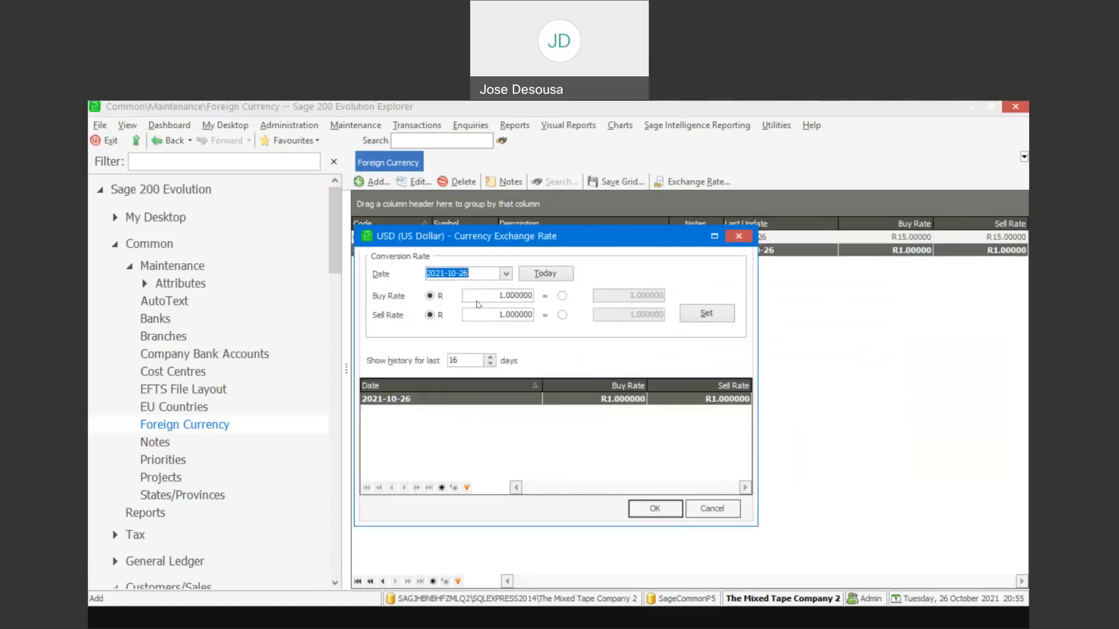
{"action": "left_click", "coordinate": [481, 294]}
{"action": "type", "text": "12"}
{"action": "key", "text": "Tab"}
{"action": "type", "text": "1"}
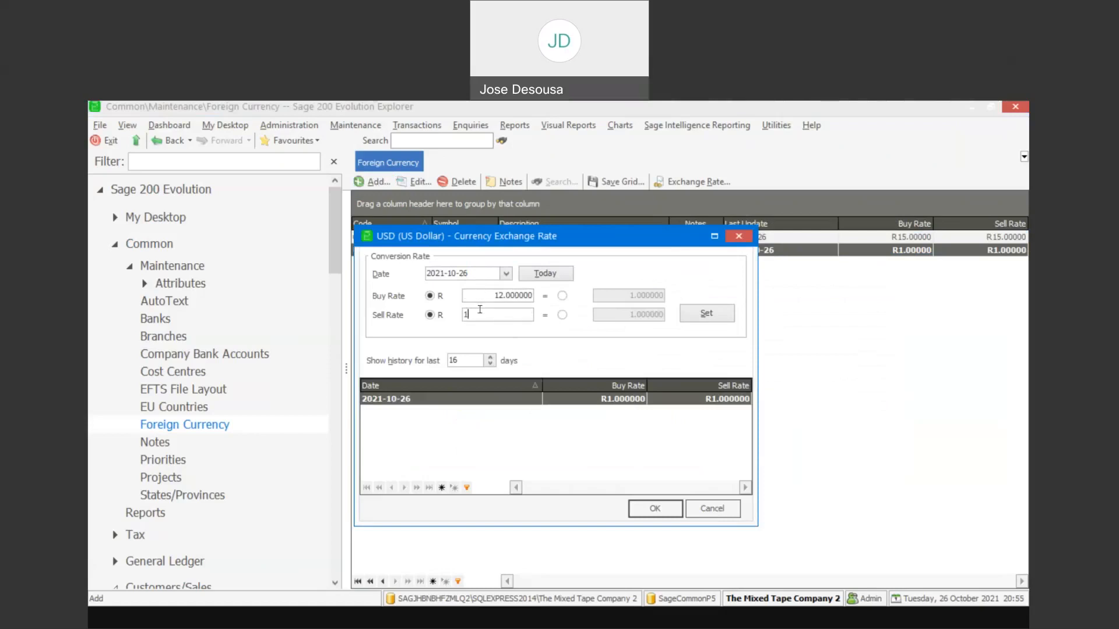
{"action": "type", "text": "2"}
{"action": "left_click", "coordinate": [719, 319]}
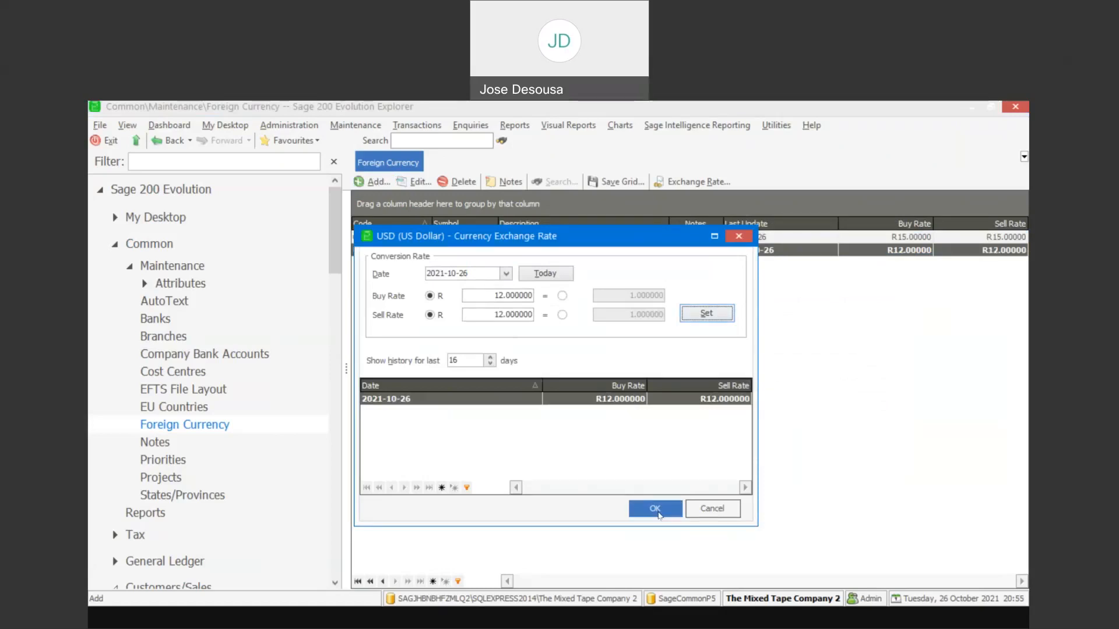
{"action": "left_click", "coordinate": [659, 513]}
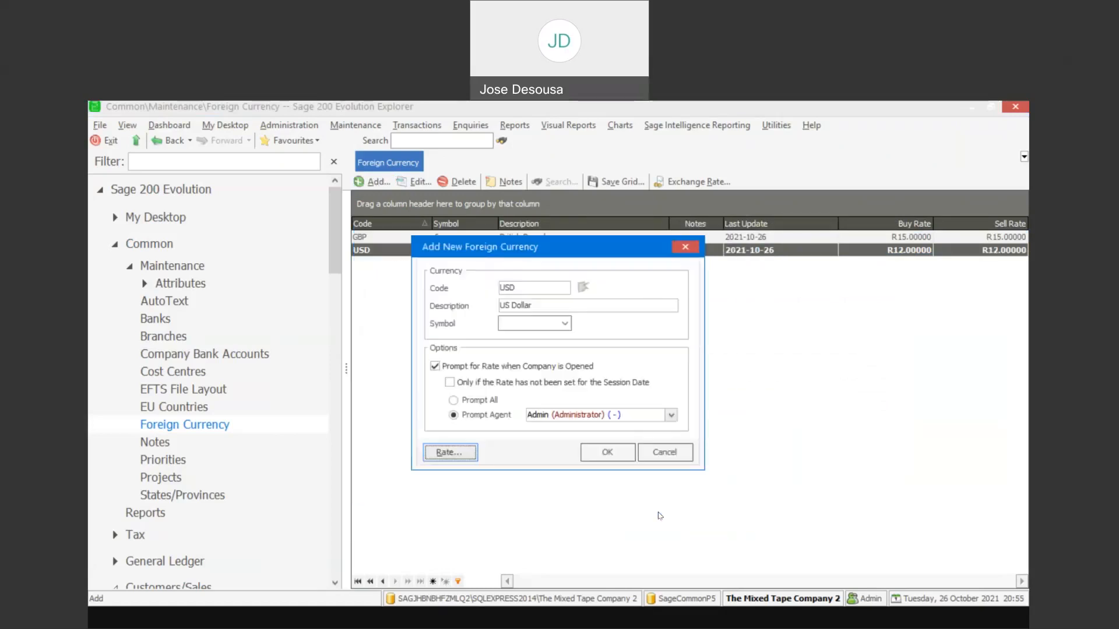
{"action": "left_click", "coordinate": [629, 460]}
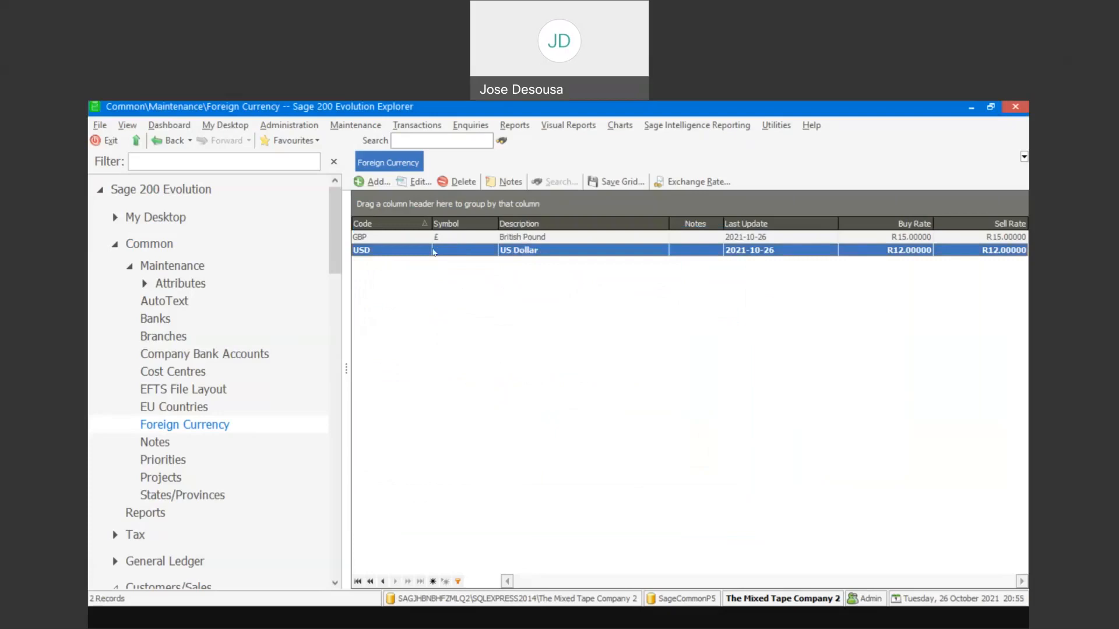
Step: Edit the USD currency record to use the $ symbol and save it
{"action": "left_click", "coordinate": [416, 183]}
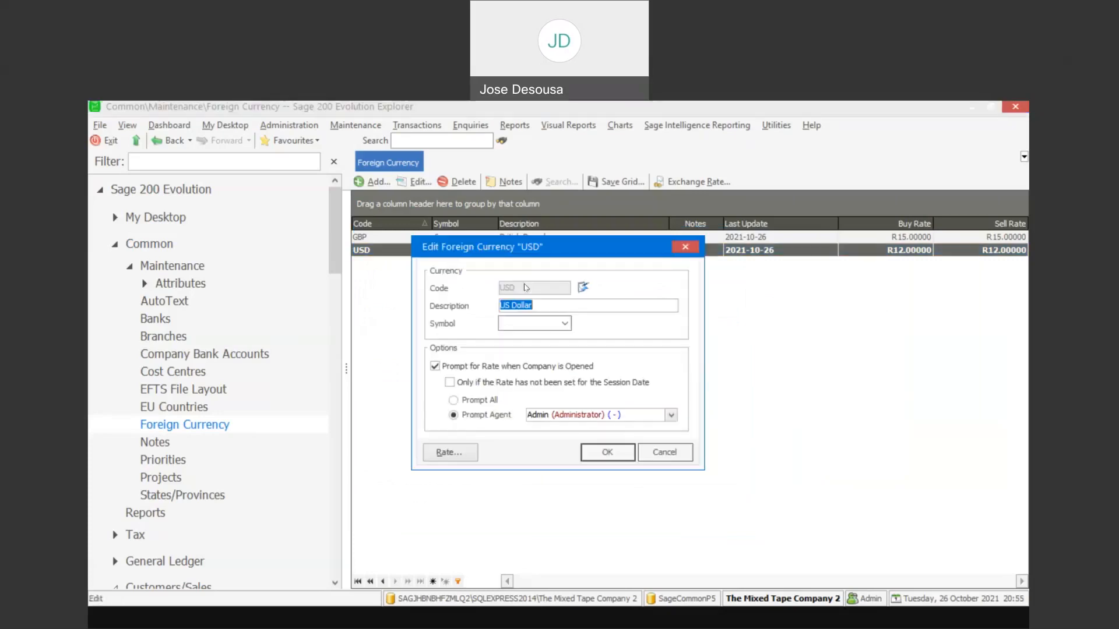
{"action": "left_click", "coordinate": [565, 324]}
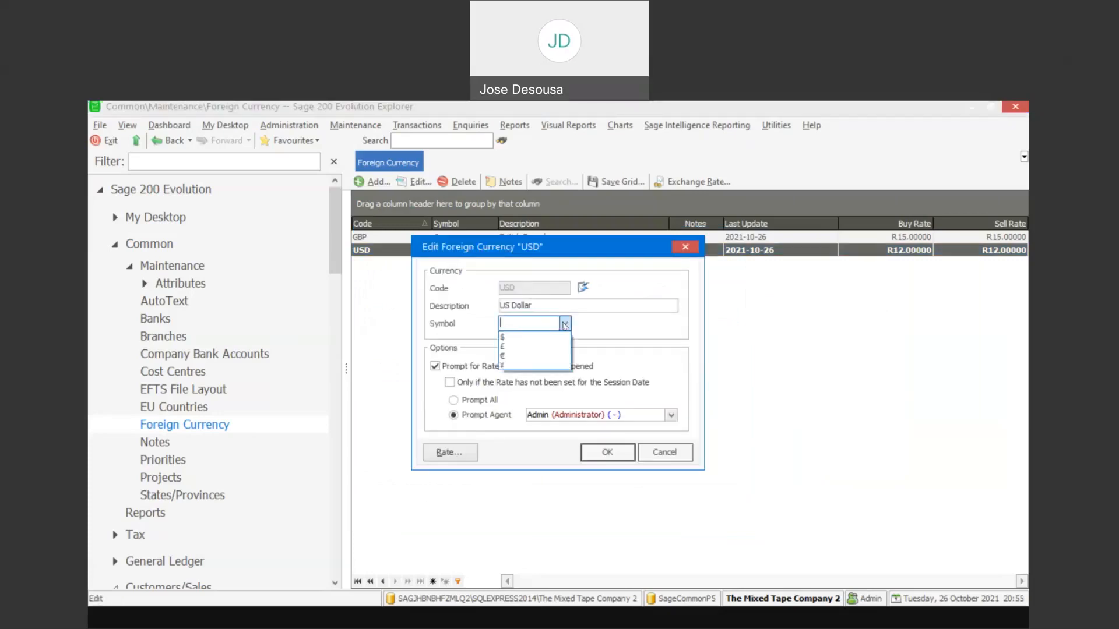
{"action": "left_click", "coordinate": [525, 337]}
{"action": "left_click", "coordinate": [605, 454]}
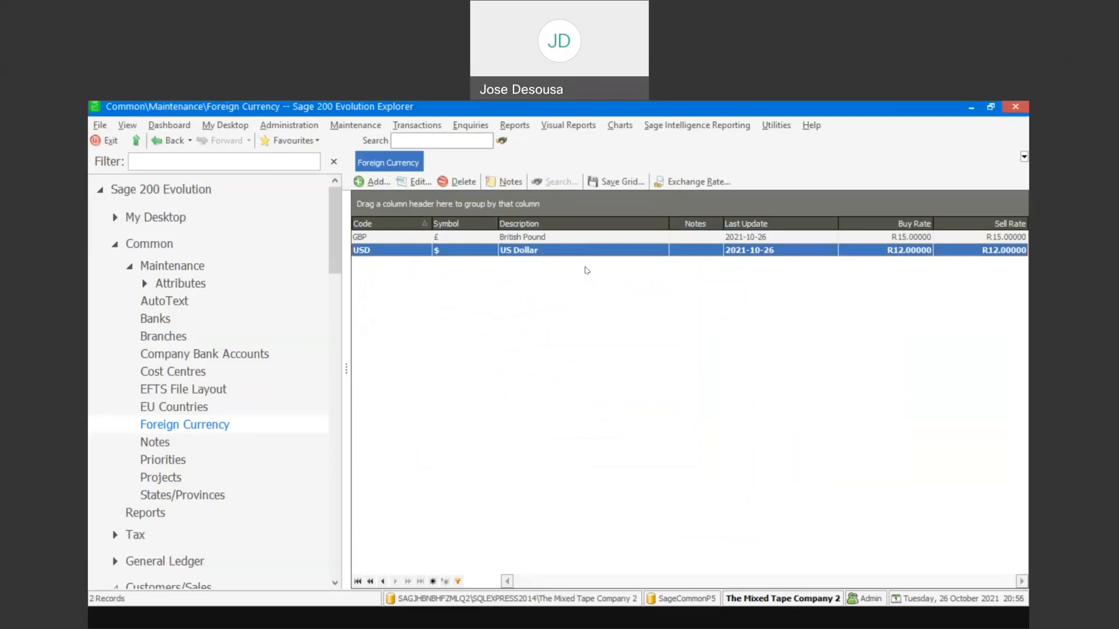
Step: Start a new customer record, enter the customer's account code and set the name to TAYLOR STEEL INDUSTRIES
{"action": "left_click_drag", "start_coordinate": [335, 225], "coordinate": [341, 296]}
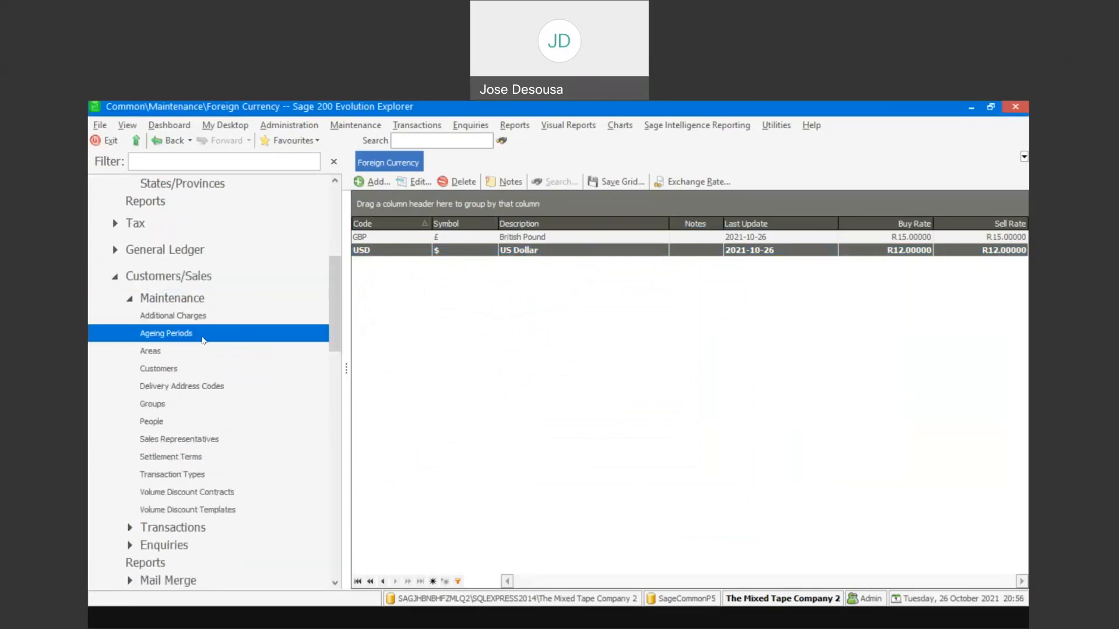
{"action": "left_click", "coordinate": [172, 372]}
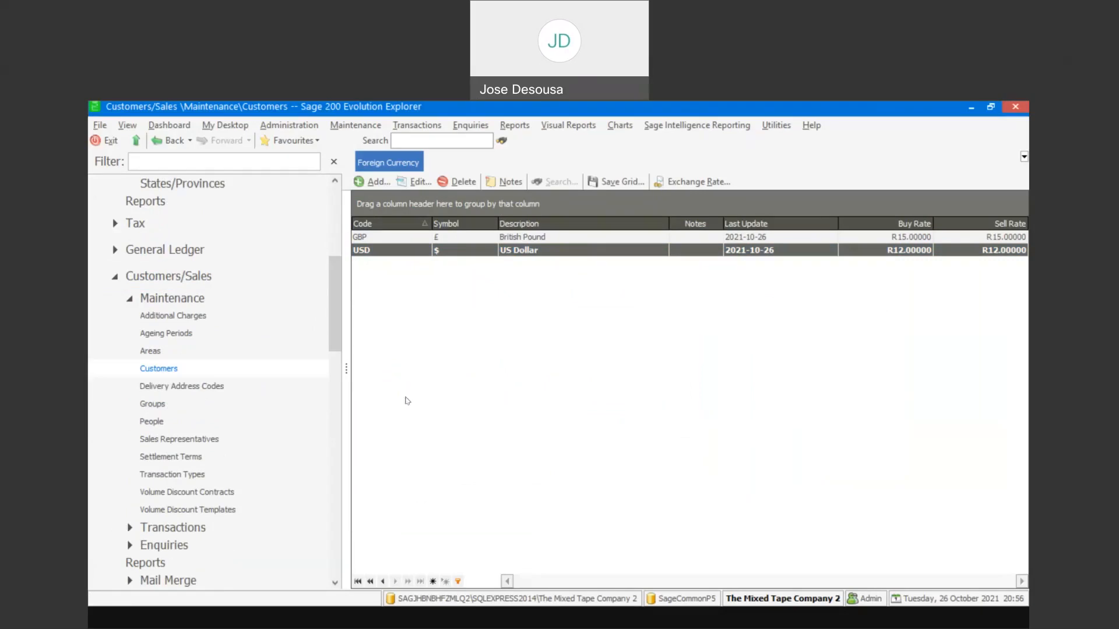
{"action": "left_click", "coordinate": [380, 183]}
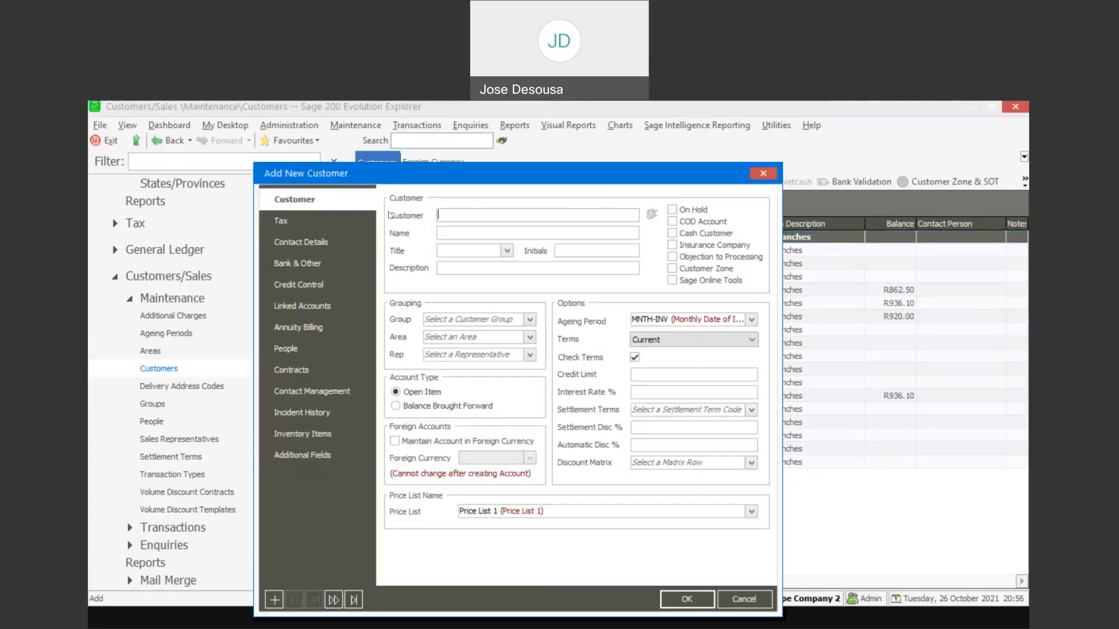
{"action": "type", "text": "TSI1234"}
{"action": "left_click", "coordinate": [454, 231]}
{"action": "type", "text": "TAYLOR ST"}
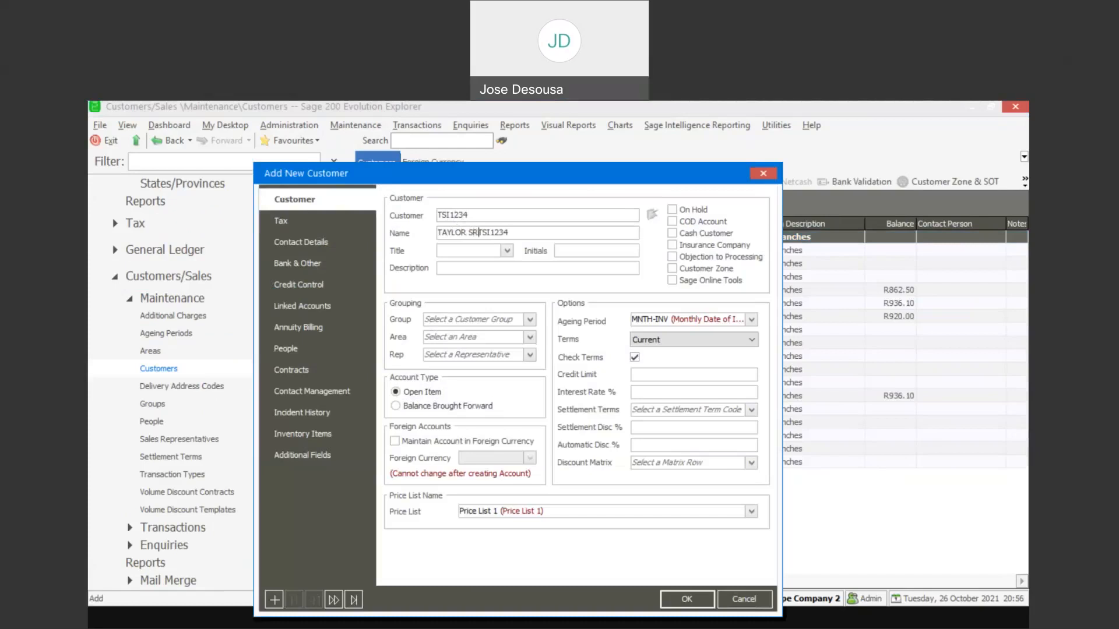
{"action": "type", "text": "EEL INDUSTRIES"}
{"action": "key", "text": "Delete"}
{"action": "key", "text": "Delete"}
{"action": "key", "text": "Delete"}
{"action": "key", "text": "Delete"}
{"action": "key", "text": "Delete"}
{"action": "key", "text": "Delete"}
{"action": "key", "text": "Delete"}
Step: Maintain the Taylor Steel Industries account in foreign currency GBP and save the customer
{"action": "left_click", "coordinate": [395, 441]}
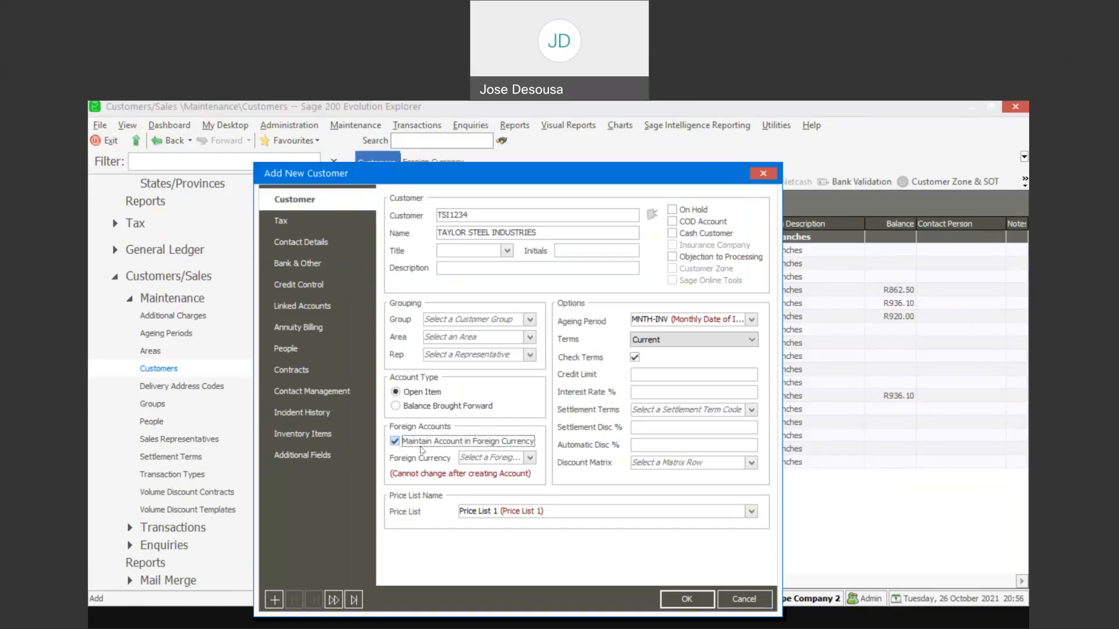
{"action": "left_click", "coordinate": [530, 458]}
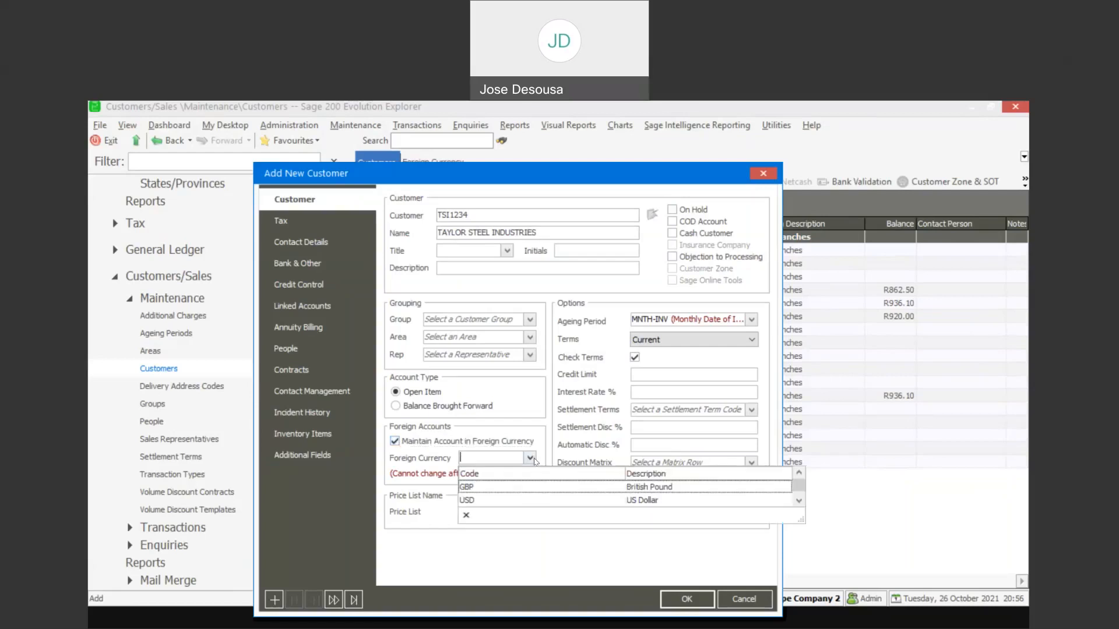
{"action": "left_click", "coordinate": [508, 488]}
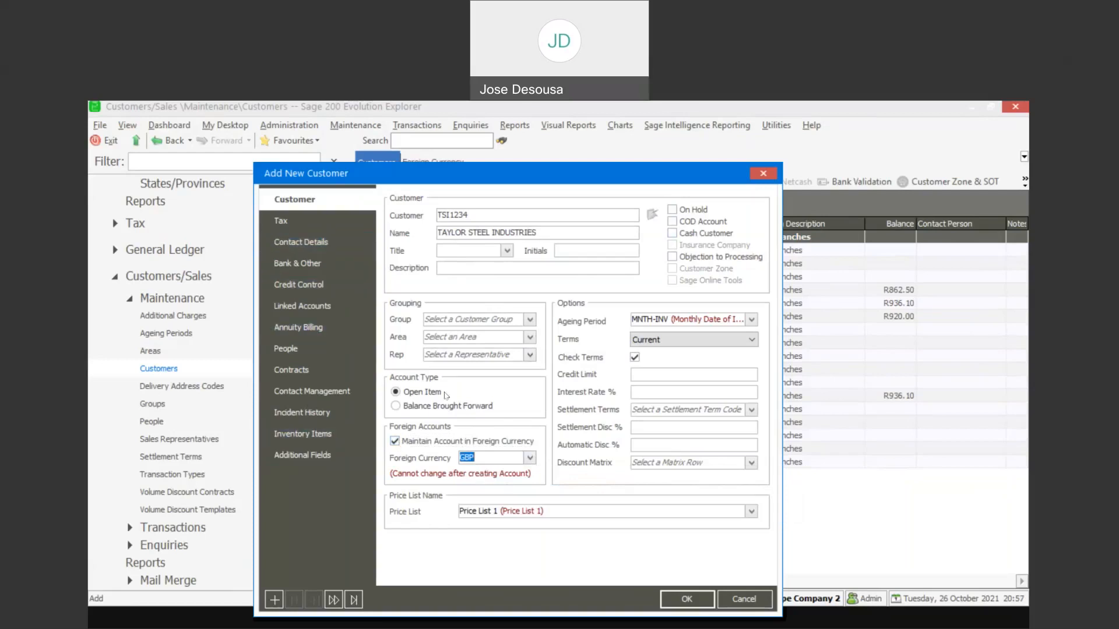
{"action": "left_click", "coordinate": [678, 597]}
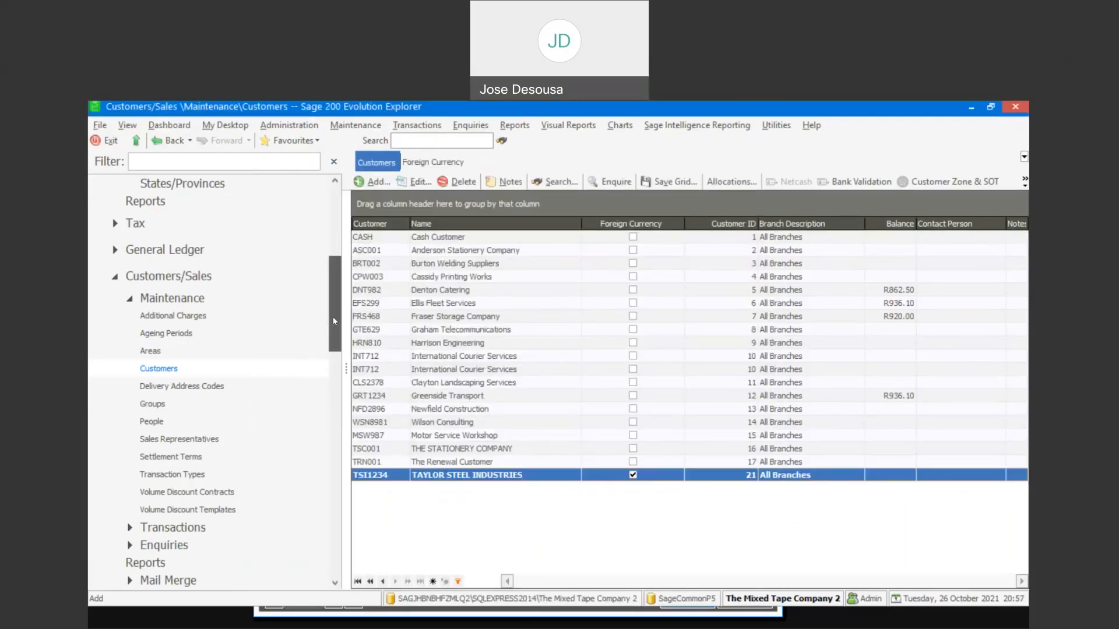
Step: Open the list of customer transaction types
{"action": "left_click_drag", "start_coordinate": [335, 321], "coordinate": [334, 332]}
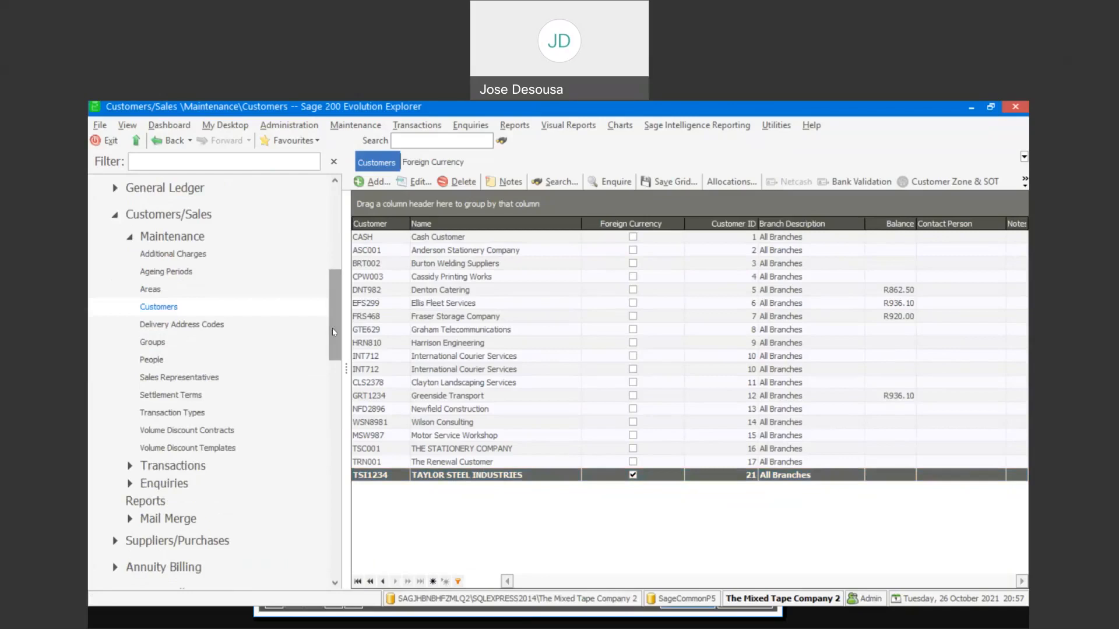
{"action": "left_click", "coordinate": [191, 413]}
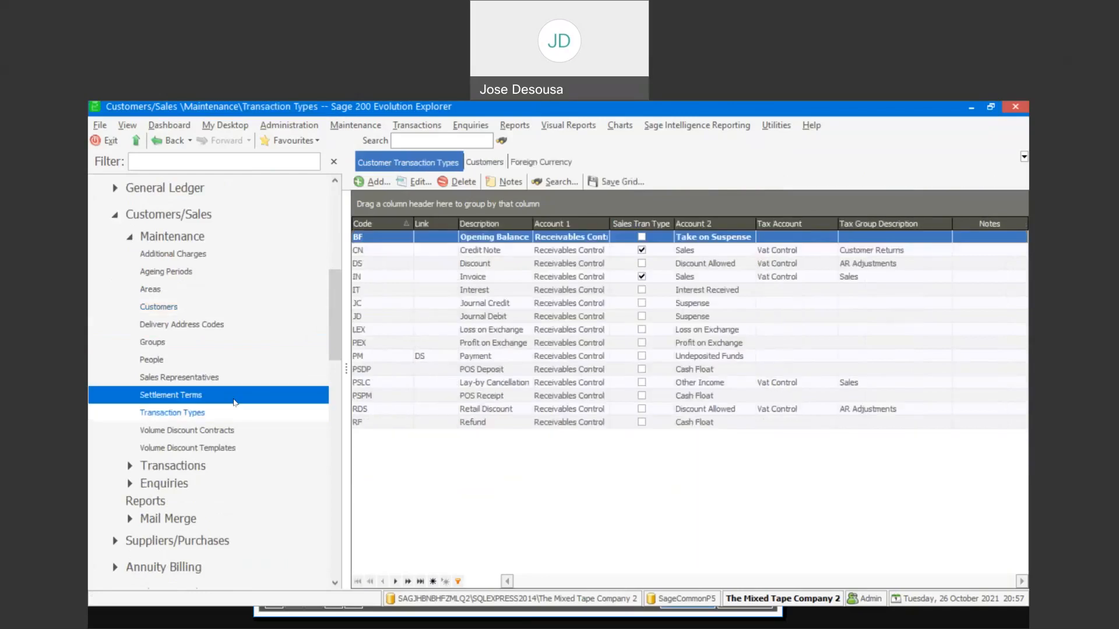
Step: Review the ledger accounts set for the Profit on Exchange (PEX) and Loss on Exchange (LEX) customer transaction types
{"action": "left_click", "coordinate": [389, 348]}
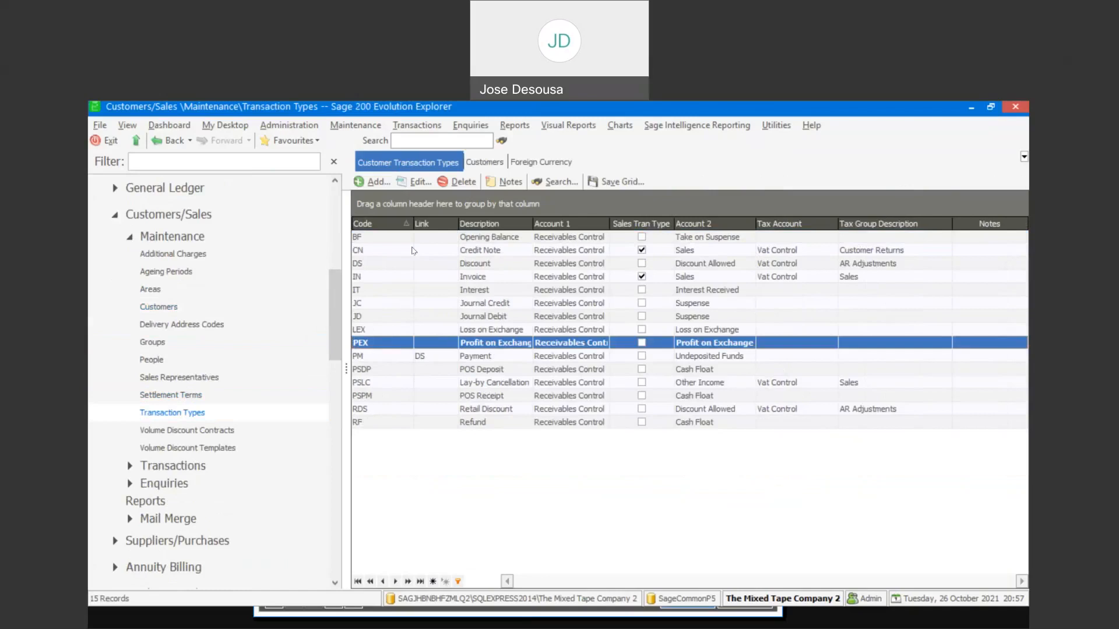
{"action": "left_click", "coordinate": [424, 185]}
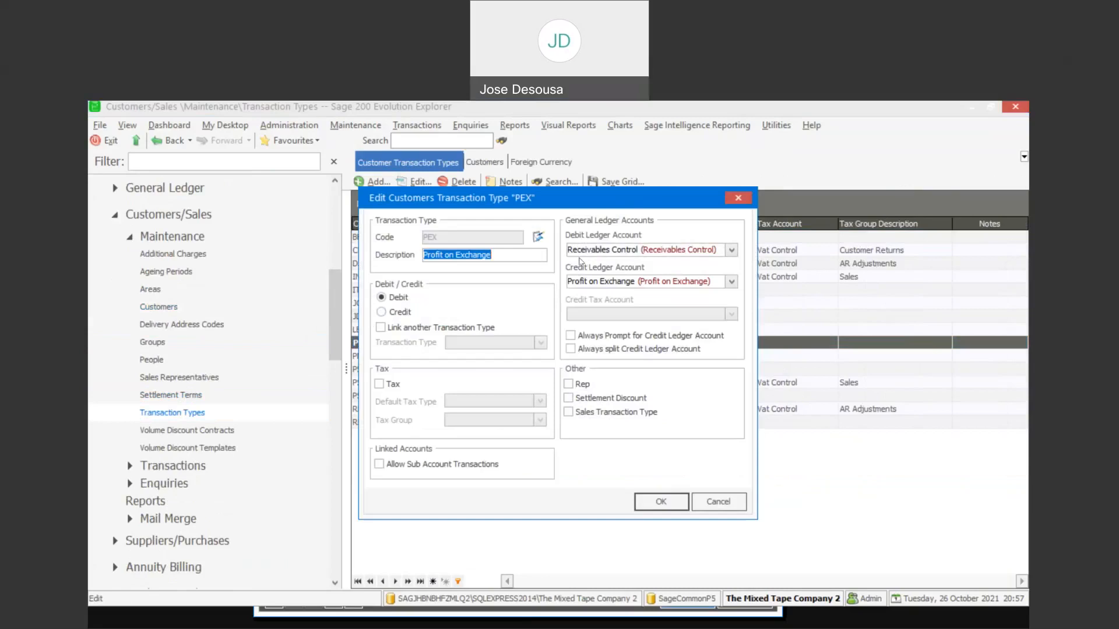
{"action": "left_click", "coordinate": [718, 502]}
{"action": "left_click", "coordinate": [375, 330]}
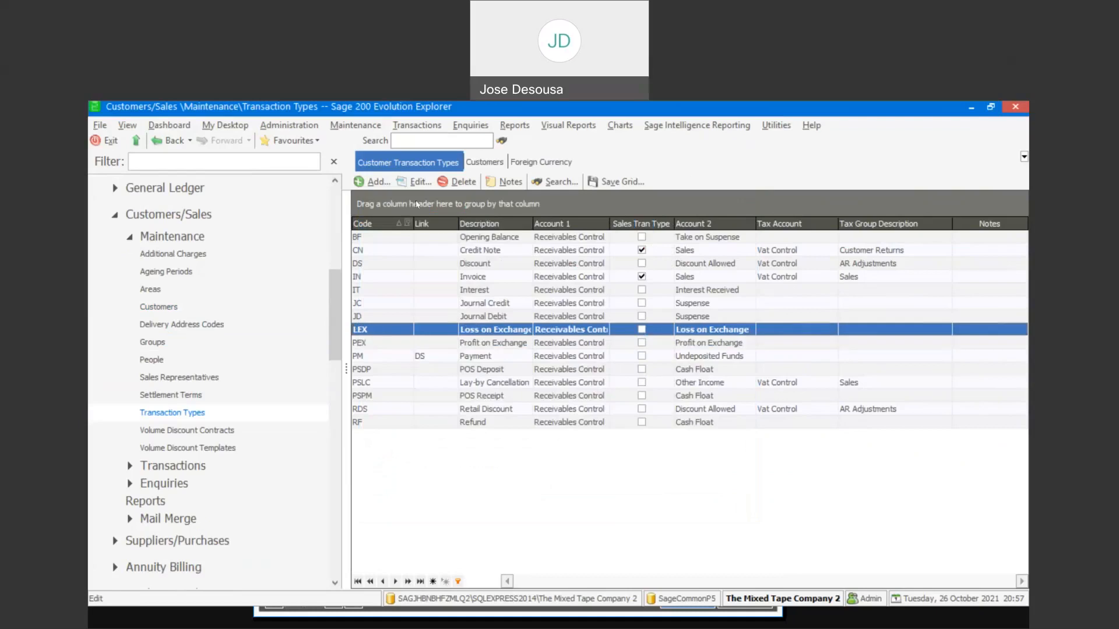
{"action": "left_click", "coordinate": [418, 182]}
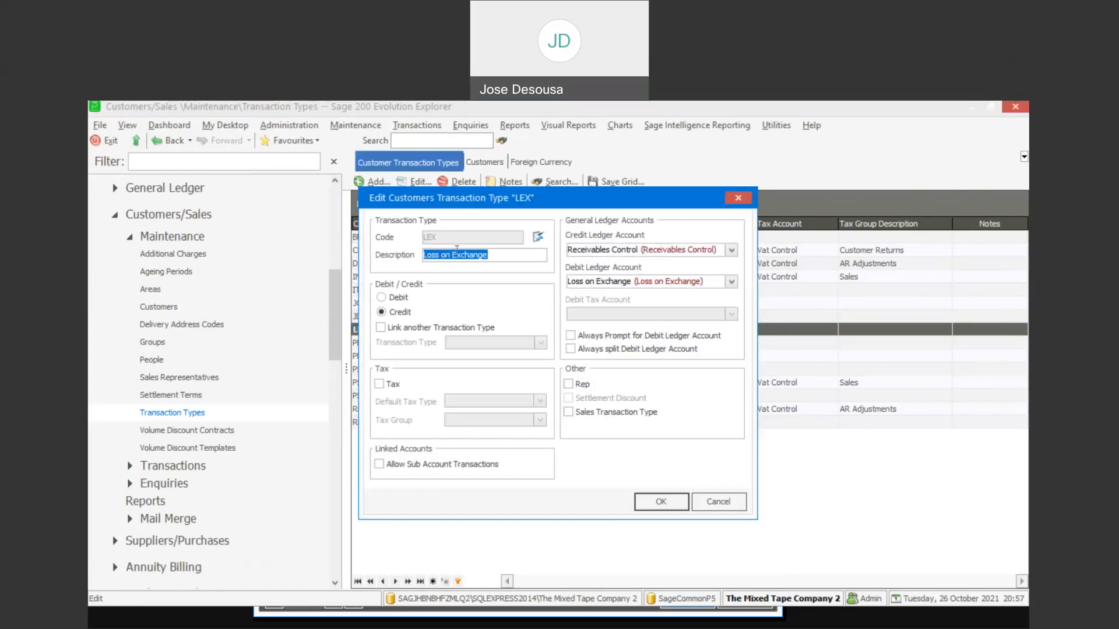
{"action": "left_click", "coordinate": [715, 509]}
Step: Open the suppliers list in Suppliers/Purchases maintenance
{"action": "left_click_drag", "start_coordinate": [336, 324], "coordinate": [341, 376]}
{"action": "left_click", "coordinate": [238, 312]}
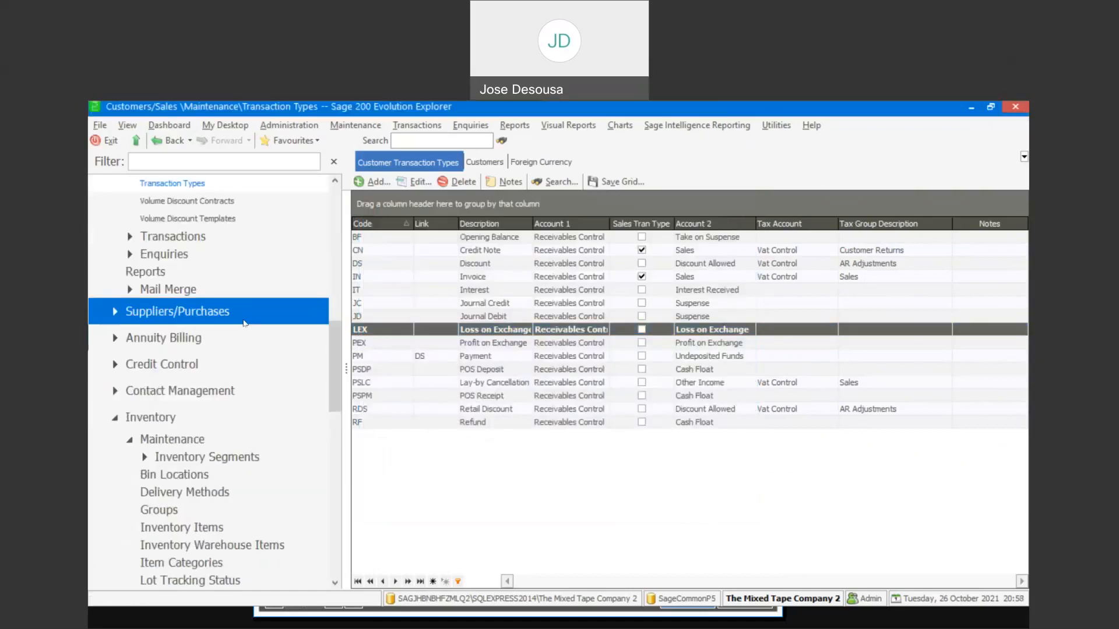
{"action": "left_click", "coordinate": [116, 313]}
{"action": "left_click", "coordinate": [148, 336]}
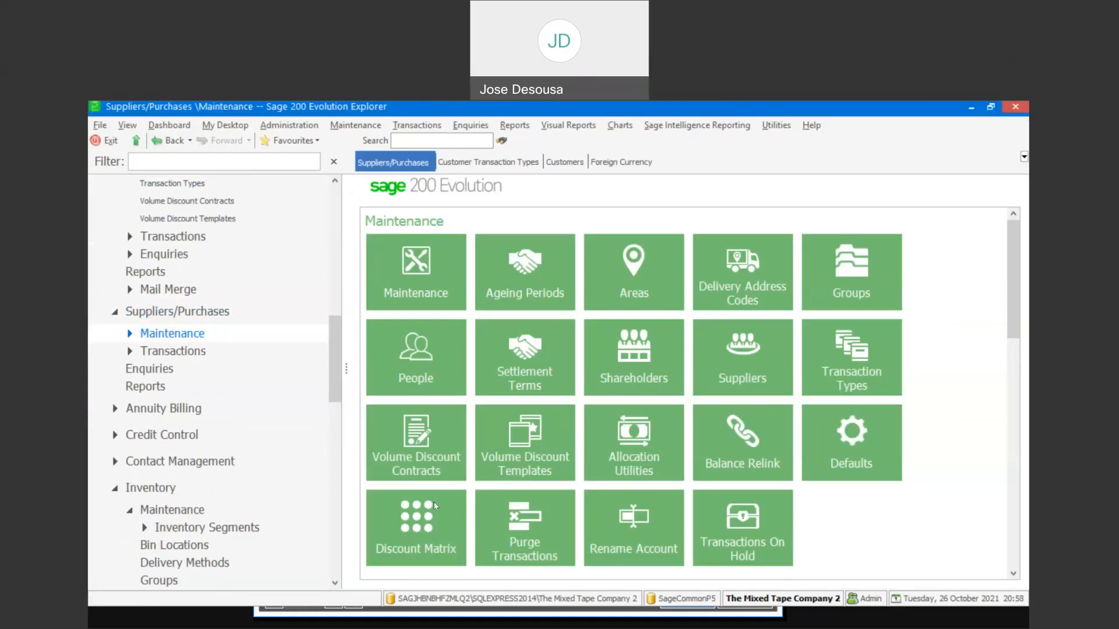
{"action": "left_click", "coordinate": [622, 365]}
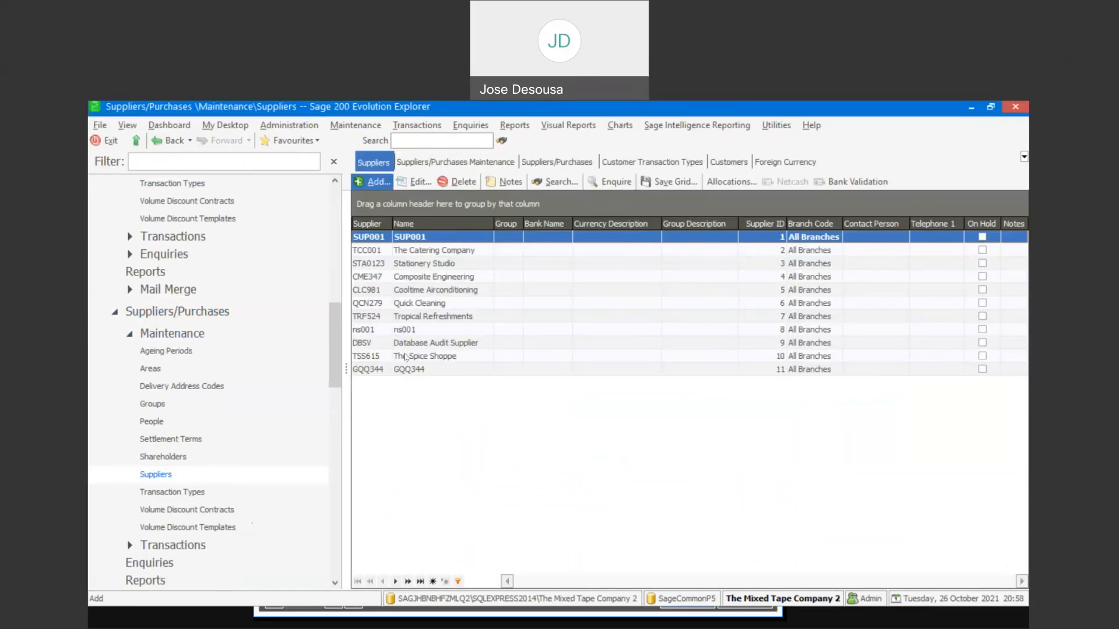
Step: Start a new supplier record, enter the supplier's account code and set the name to REPEAT RECYCLING SERVICES
{"action": "type", "text": "R"}
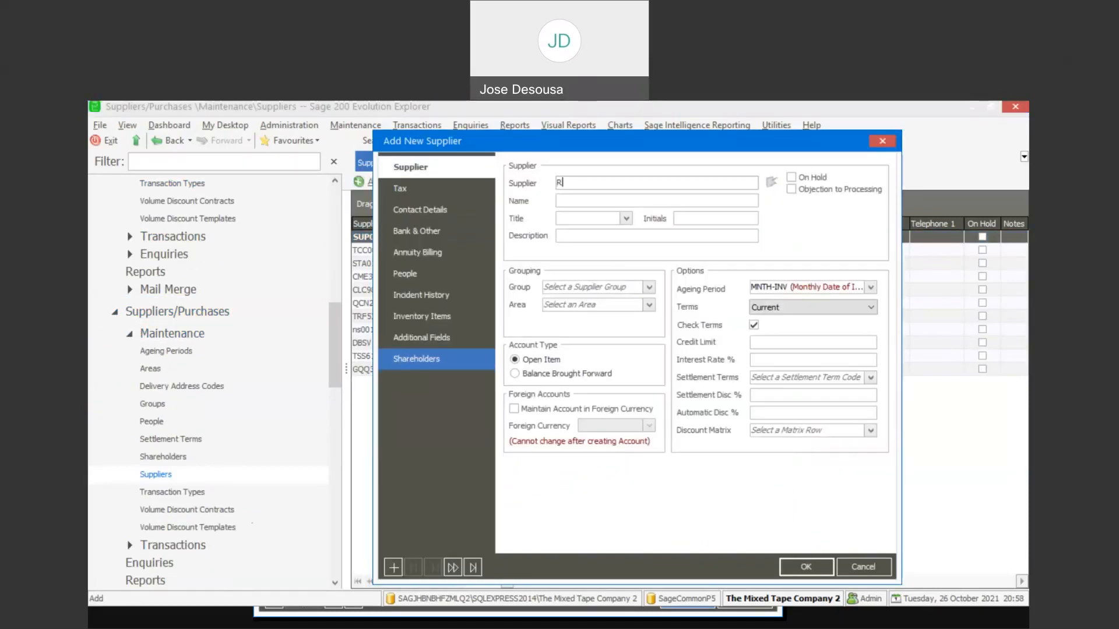
{"action": "type", "text": "PT4561"}
{"action": "left_click", "coordinate": [589, 200]}
{"action": "type", "text": "R"}
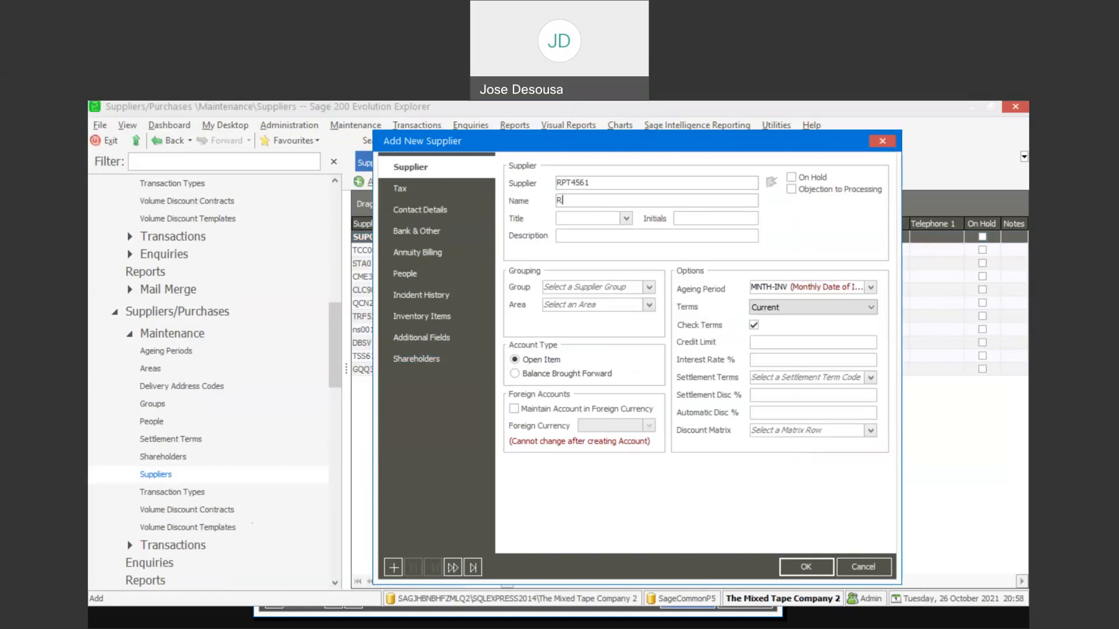
{"action": "type", "text": "EPEAT RECYCLING SERVICES"}
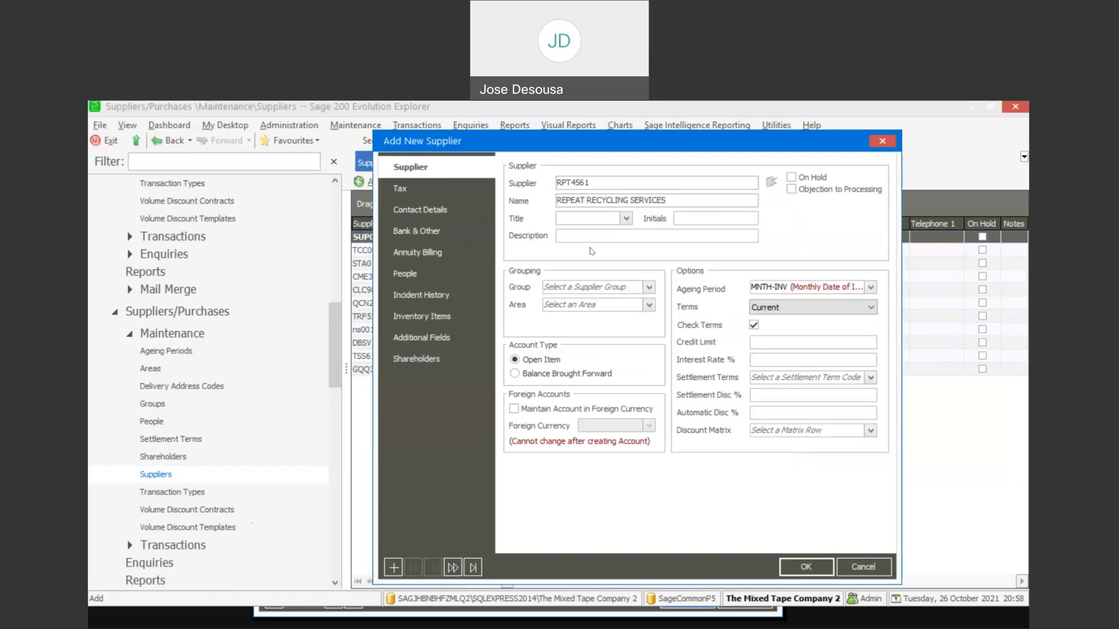
Step: Maintain the Repeat Recycling Services account in foreign currency USD and save the supplier
{"action": "left_click", "coordinate": [514, 409]}
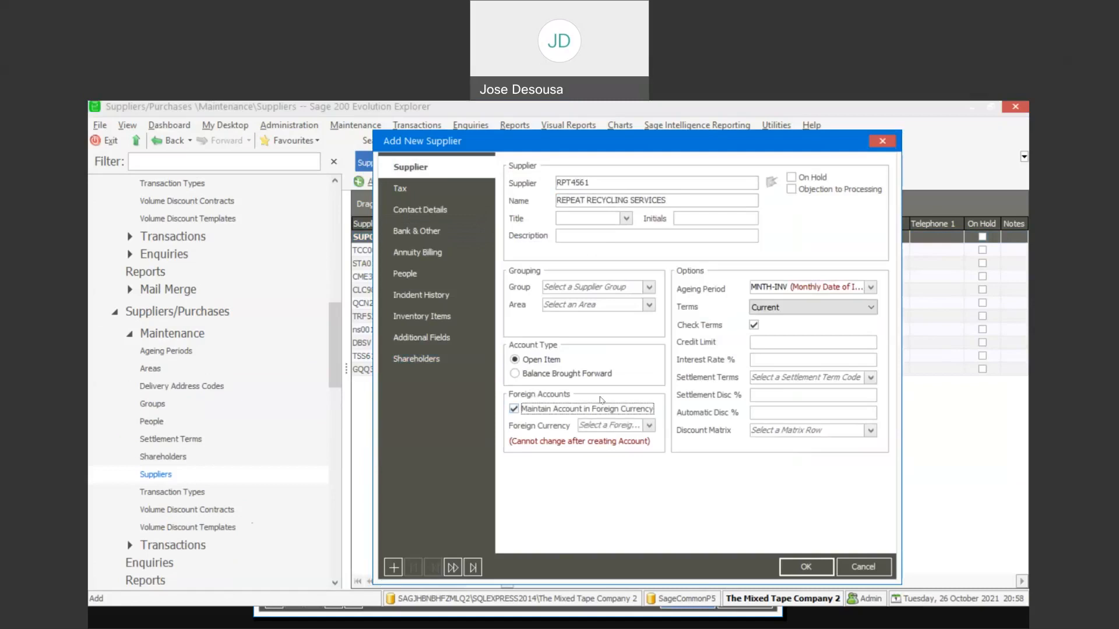
{"action": "left_click", "coordinate": [647, 425]}
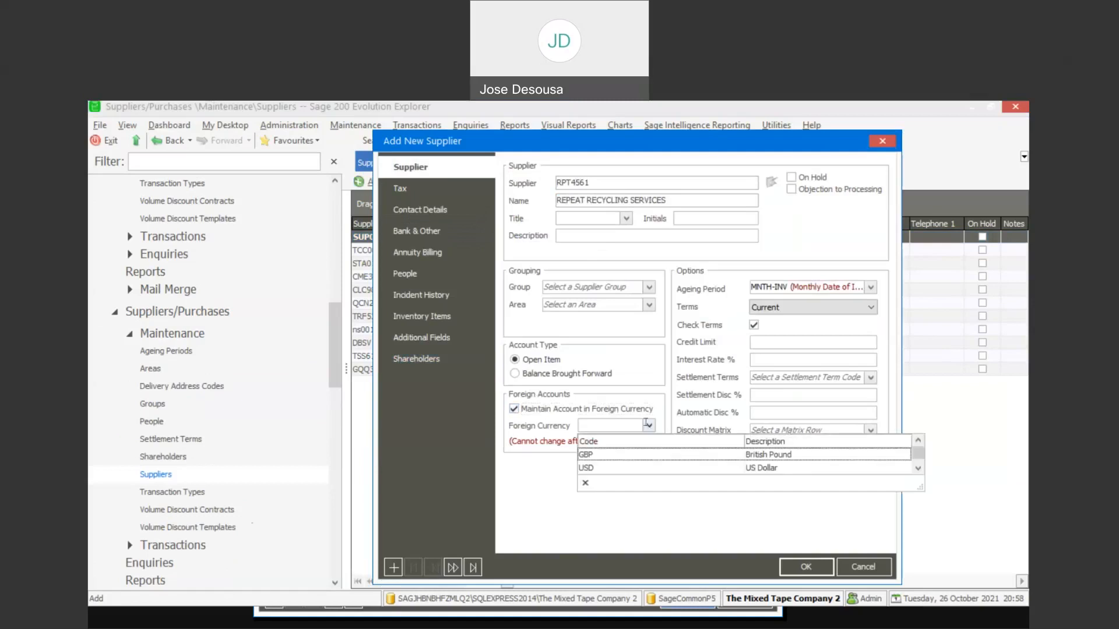
{"action": "left_click", "coordinate": [616, 470]}
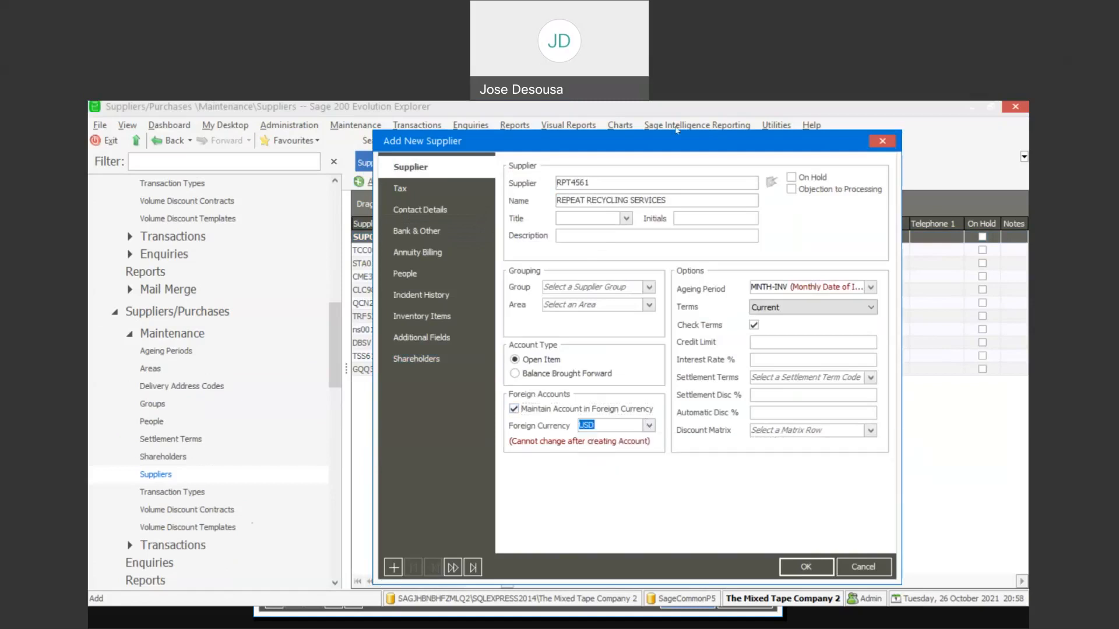
{"action": "left_click", "coordinate": [785, 567]}
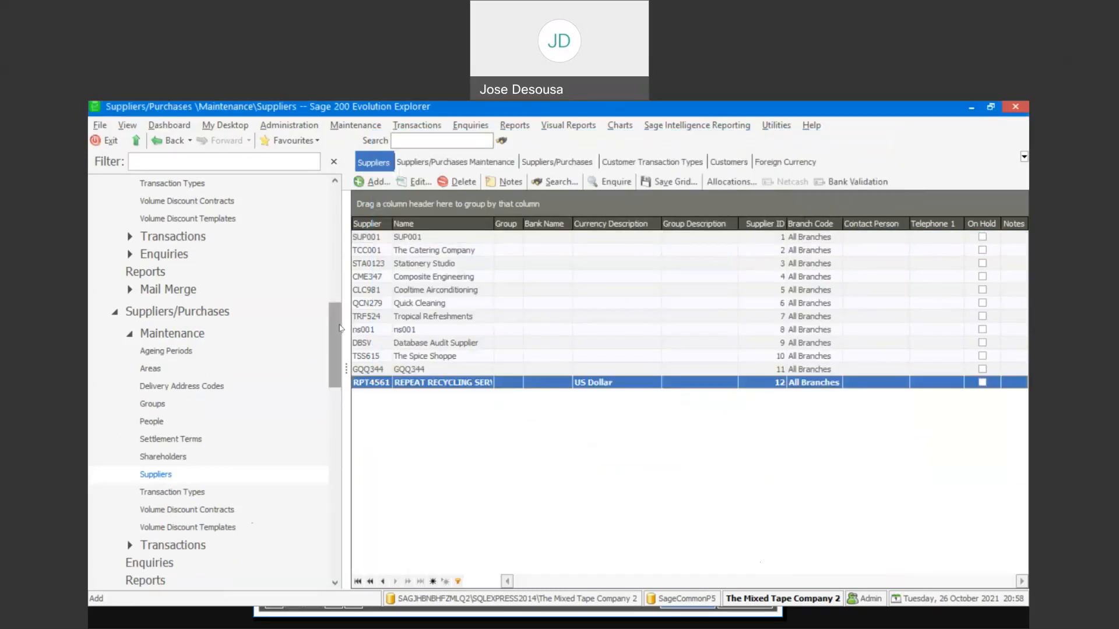
Step: Open the supplier transaction types and review the ledger accounts of the Profit on Exchange (PEX) type
{"action": "left_click_drag", "start_coordinate": [338, 328], "coordinate": [339, 337]}
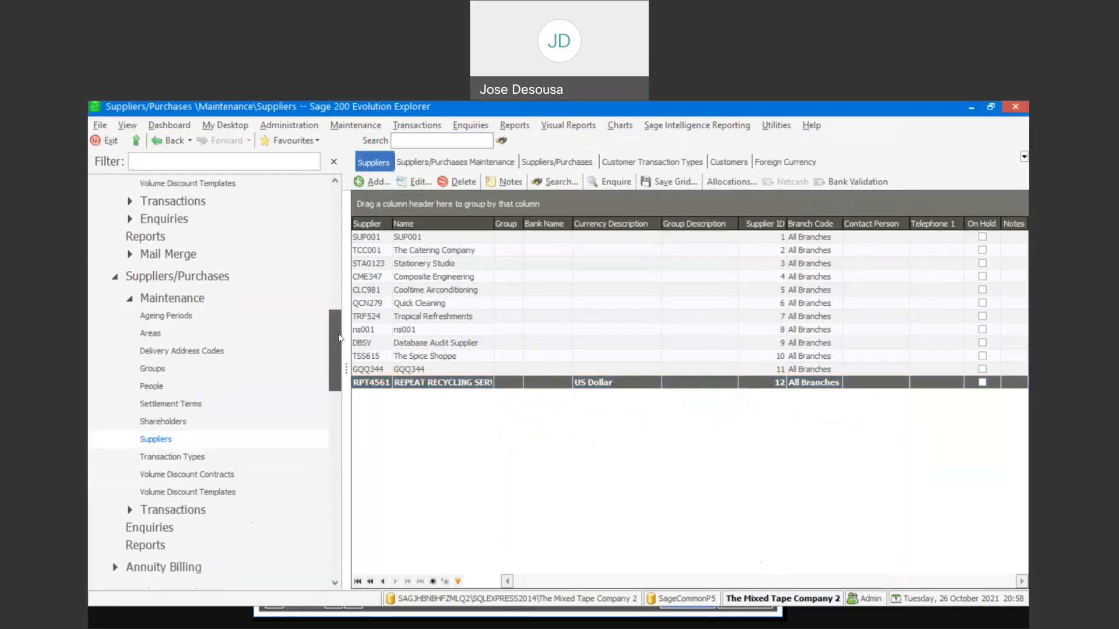
{"action": "left_click", "coordinate": [171, 457]}
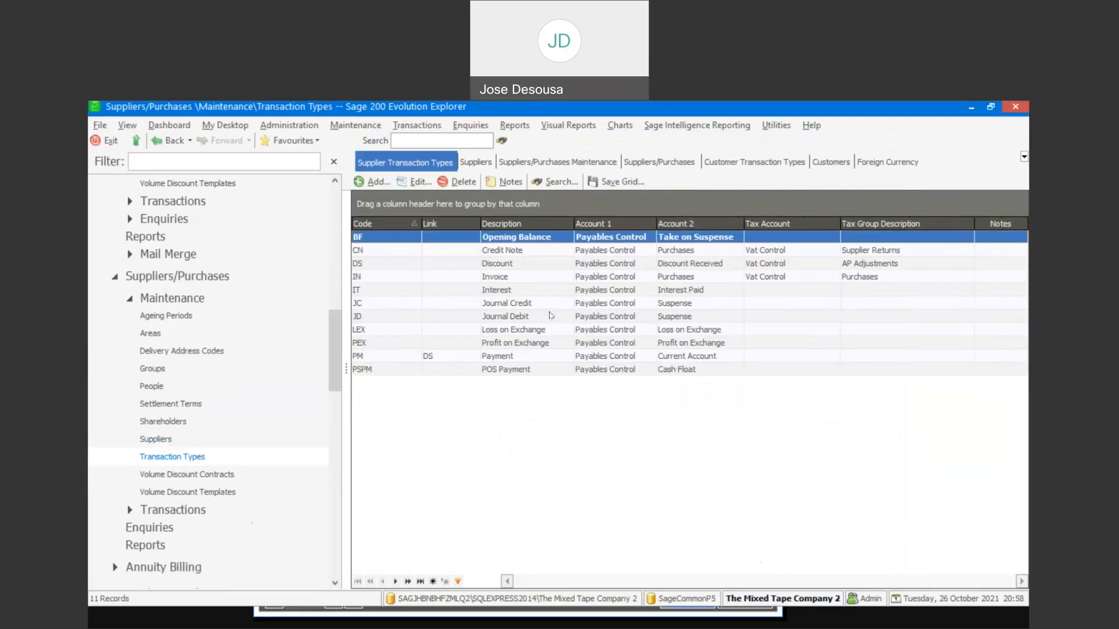
{"action": "left_click", "coordinate": [522, 344]}
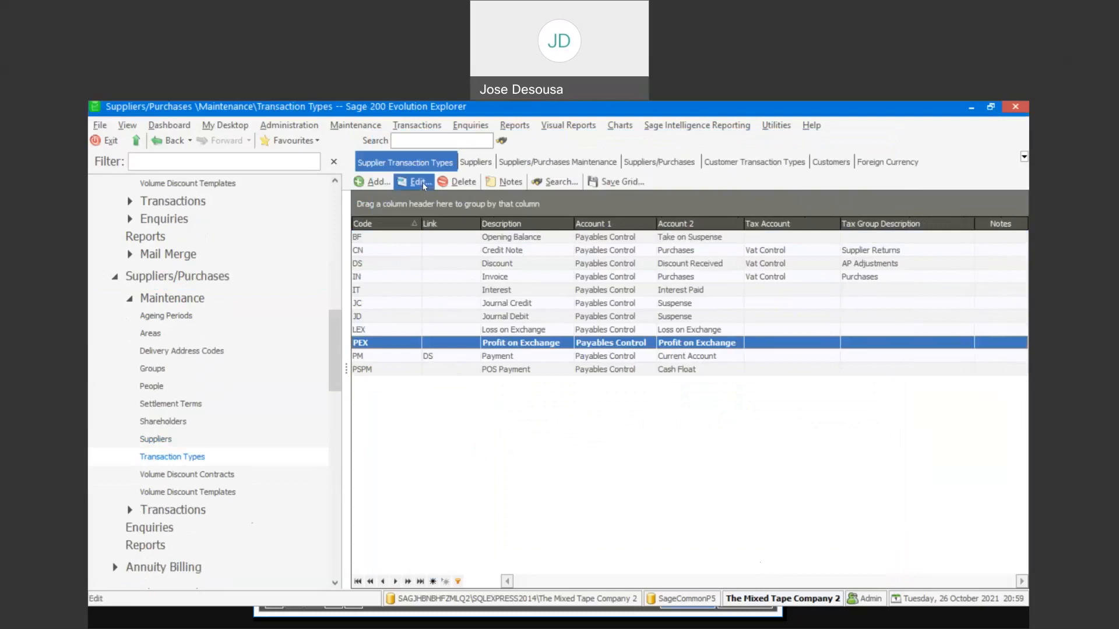
{"action": "left_click", "coordinate": [417, 183]}
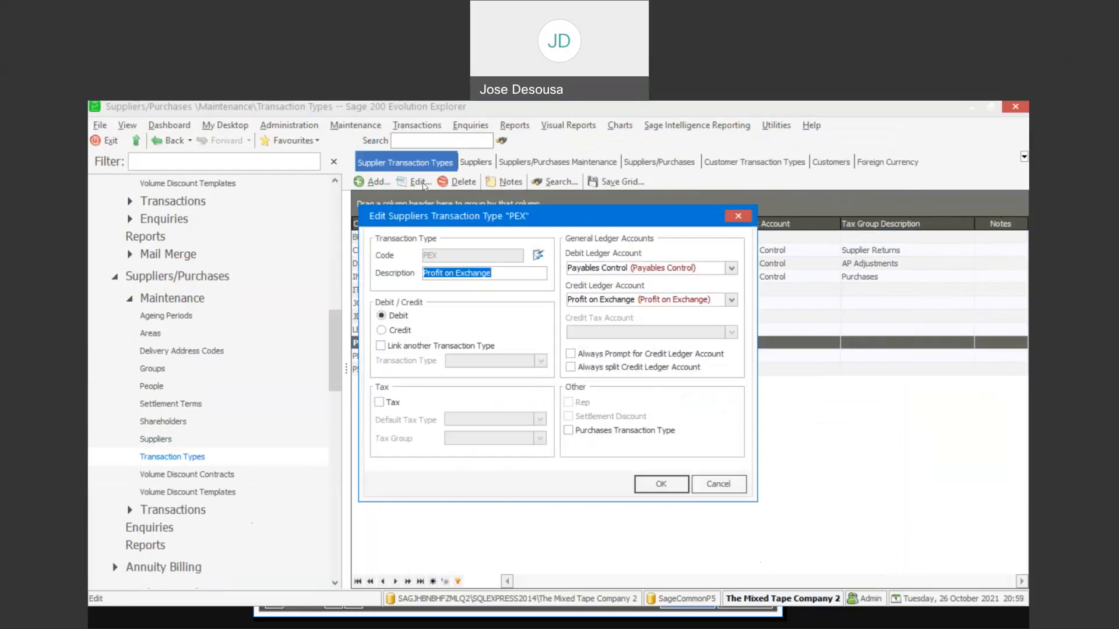
{"action": "left_click", "coordinate": [676, 491]}
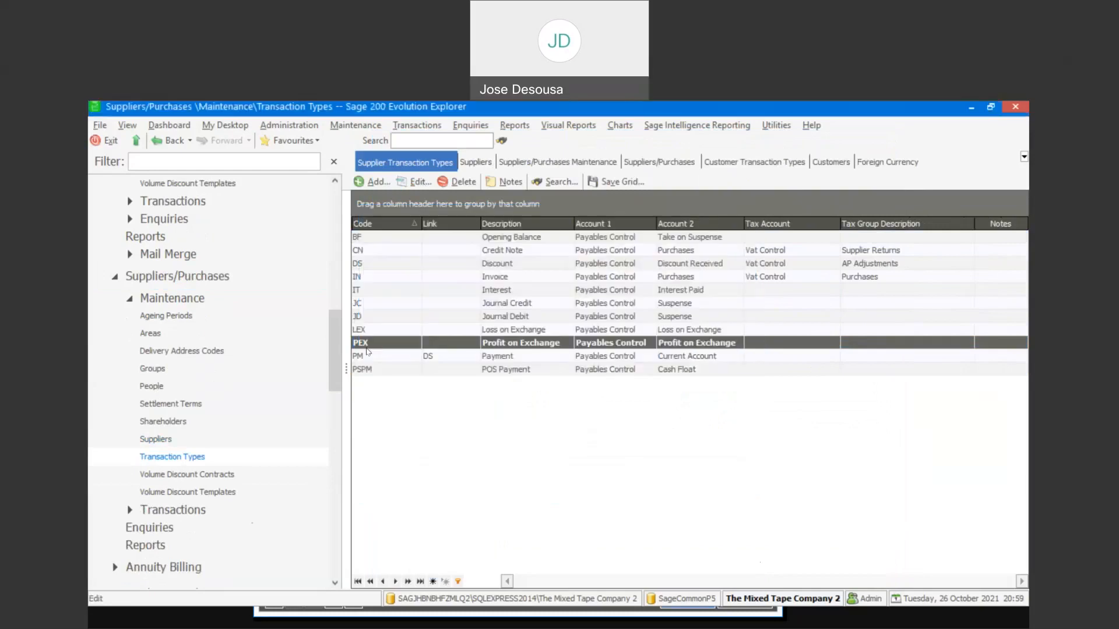
Step: Start a new inventory invoice for customer TAYLOR STEEL INDUSTRIES and check whether amounts are entered in foreign or home currency
{"action": "left_click", "coordinate": [341, 326]}
{"action": "left_click_drag", "start_coordinate": [340, 325], "coordinate": [339, 432]}
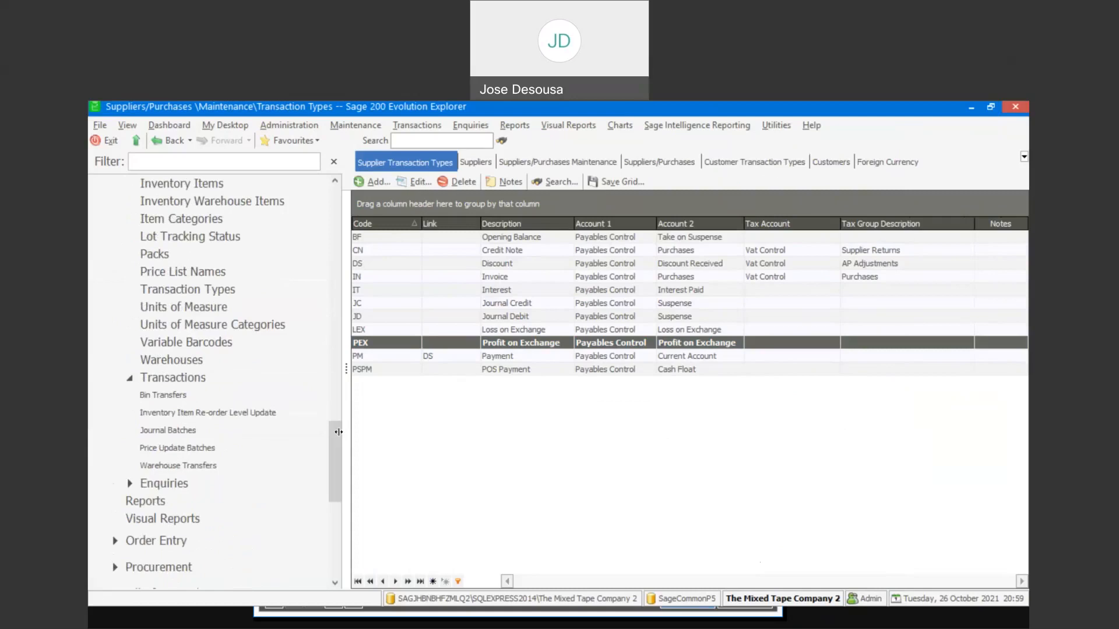
{"action": "left_click", "coordinate": [217, 381]}
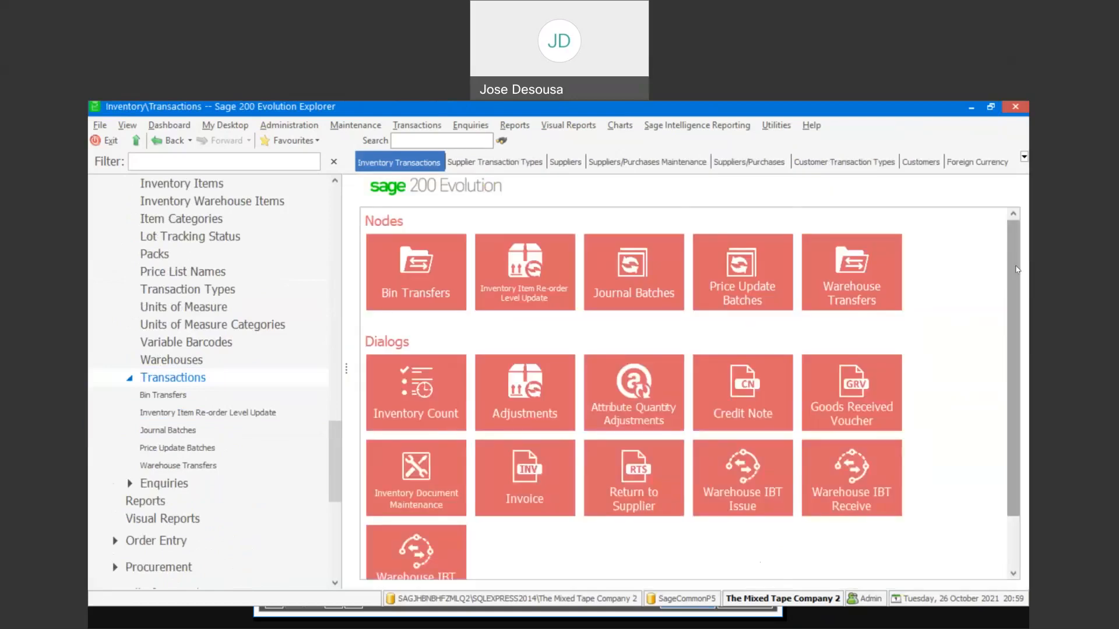
{"action": "scroll", "coordinate": [683, 413], "scroll_direction": "down", "scroll_amount": 2}
{"action": "left_click", "coordinate": [521, 418]}
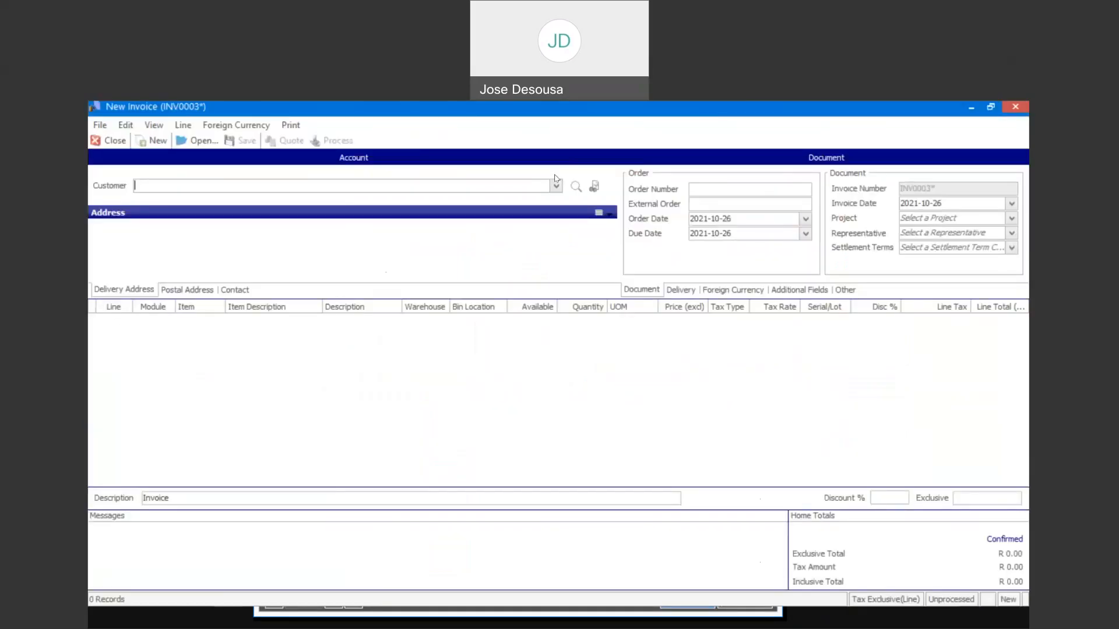
{"action": "left_click", "coordinate": [556, 186]}
{"action": "scroll", "coordinate": [537, 360], "scroll_direction": "down", "scroll_amount": 2}
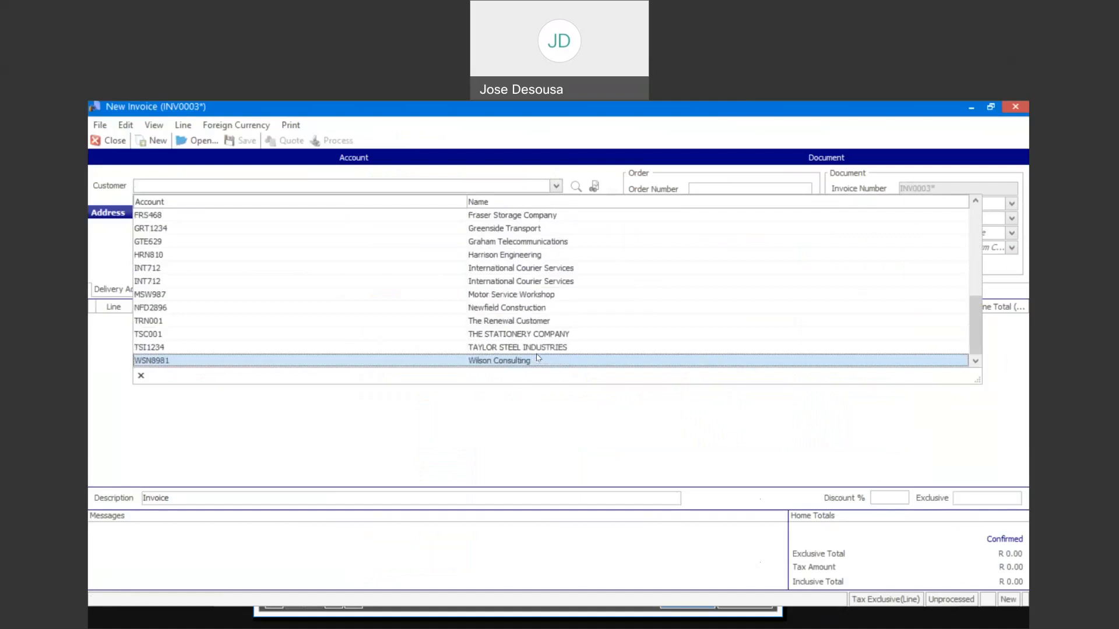
{"action": "left_click", "coordinate": [539, 349]}
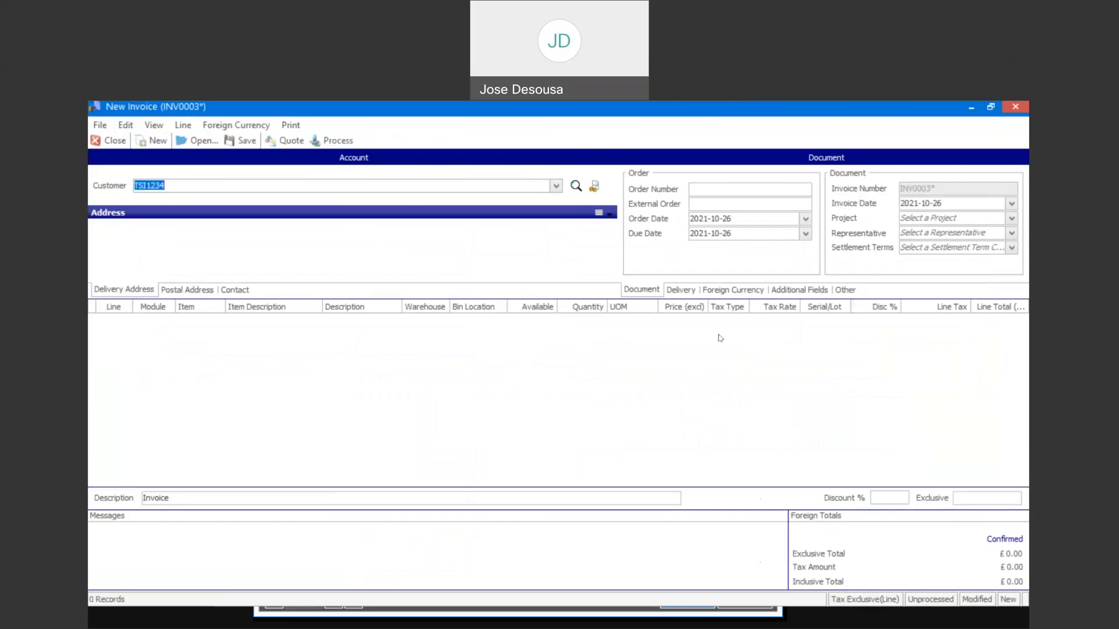
{"action": "left_click", "coordinate": [241, 126]}
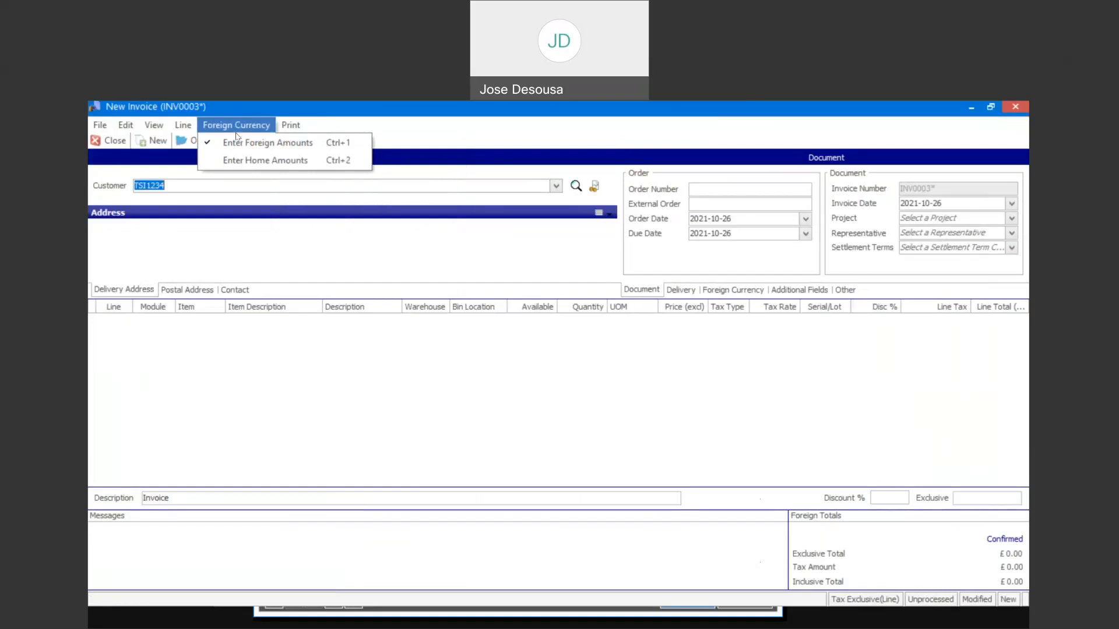
Step: Add a stock (ST) line to the invoice for item CCS94082, Cucumber Slices QR
{"action": "left_click", "coordinate": [342, 406]}
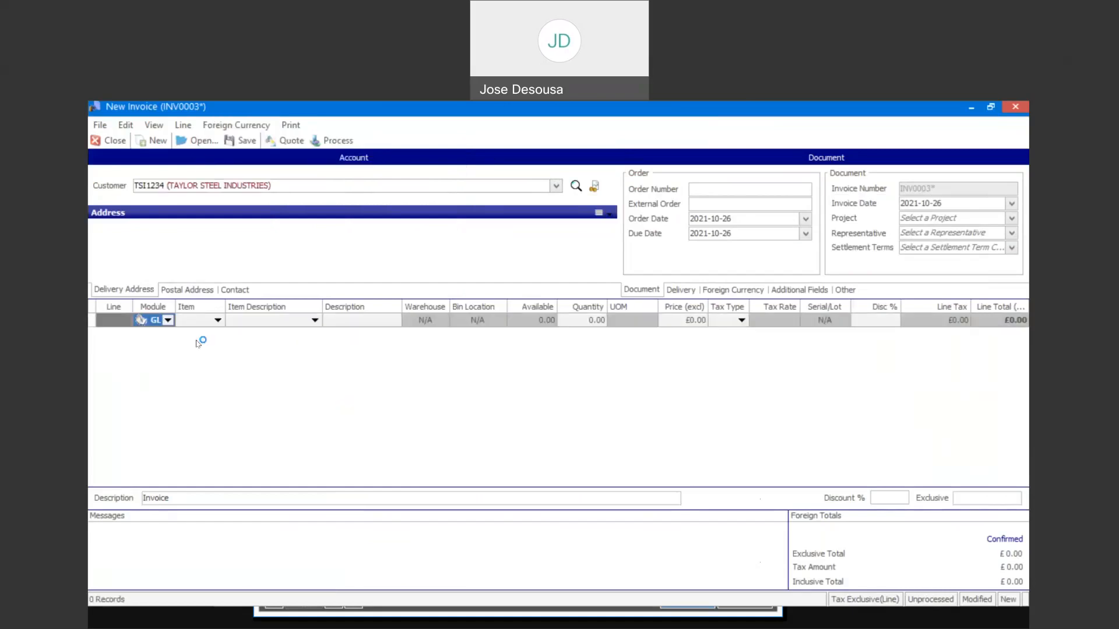
{"action": "left_click", "coordinate": [167, 320]}
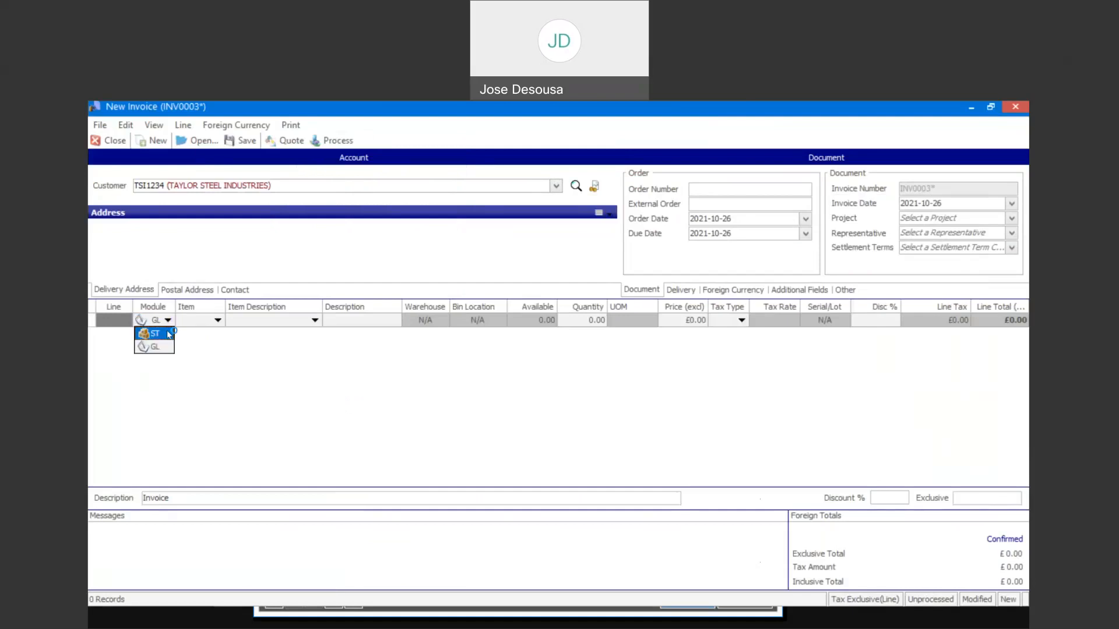
{"action": "left_click", "coordinate": [169, 334]}
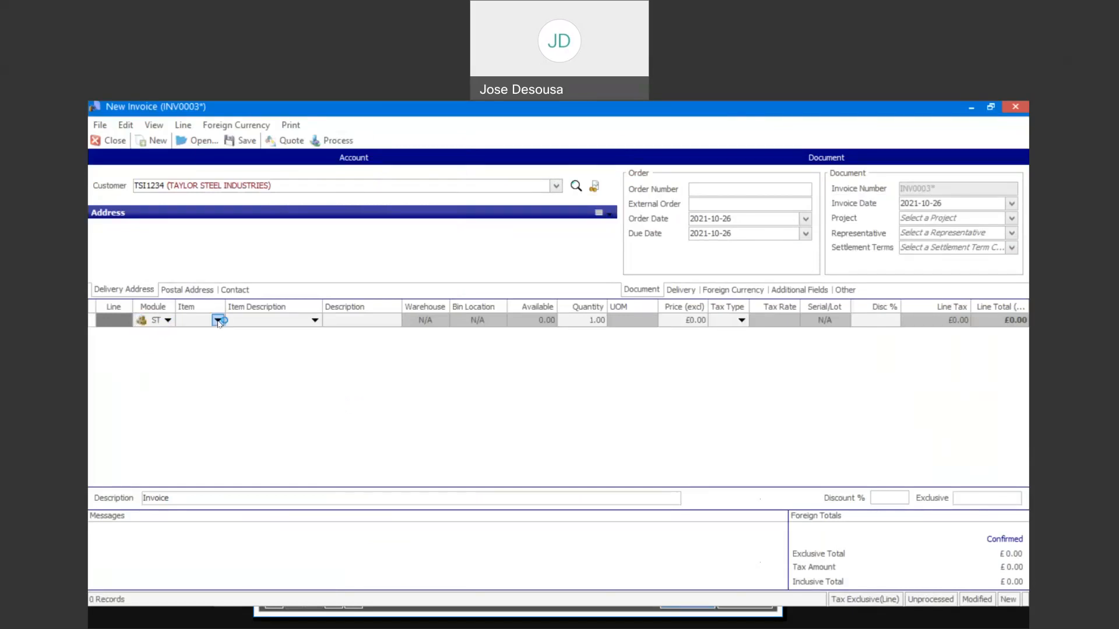
{"action": "left_click", "coordinate": [217, 320]}
{"action": "key", "text": "Down"}
{"action": "key", "text": "Down"}
{"action": "key", "text": "Down"}
{"action": "key", "text": "Down"}
{"action": "key", "text": "Down"}
{"action": "key", "text": "Down"}
{"action": "key", "text": "Down"}
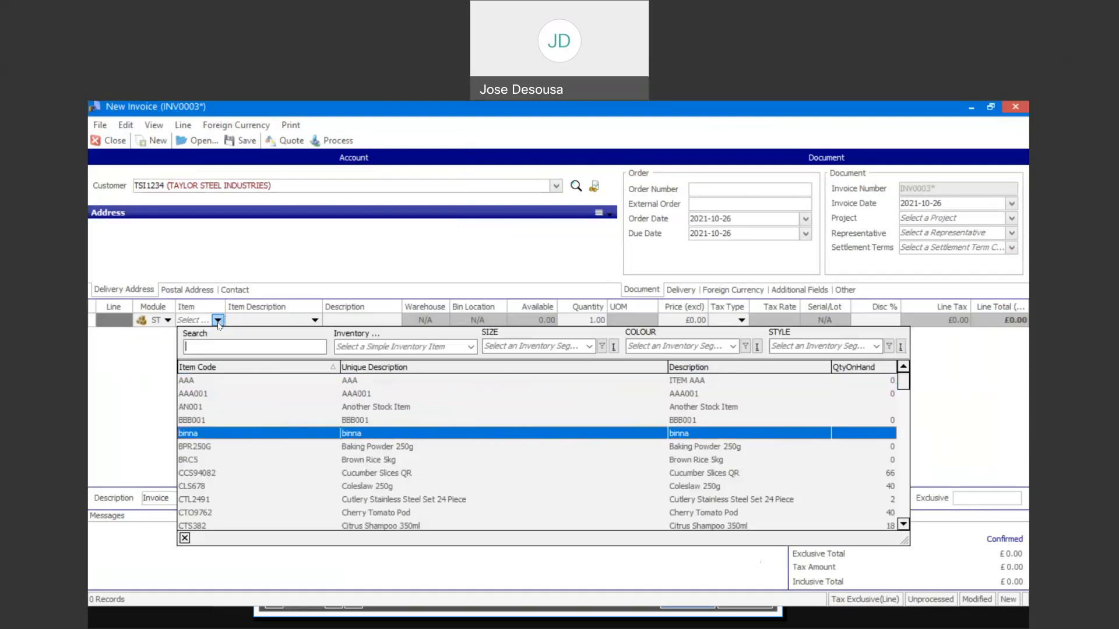
{"action": "key", "text": "Return"}
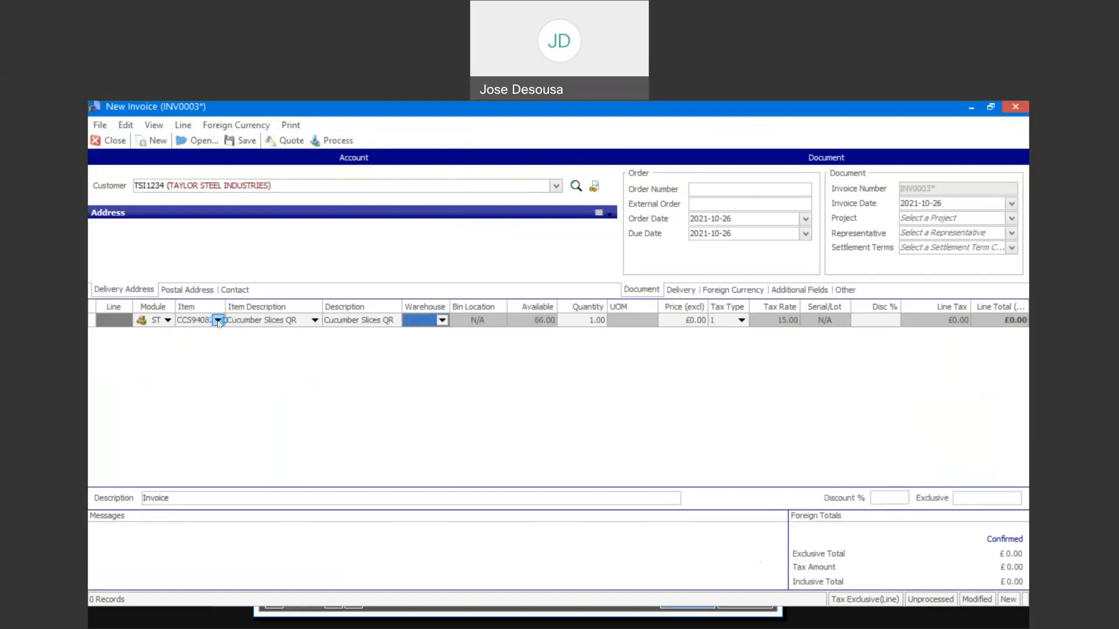
Step: Complete the Cucumber Slices QR line with warehouse Mstr and quantity 46, keeping the default price
{"action": "key", "text": "Tab"}
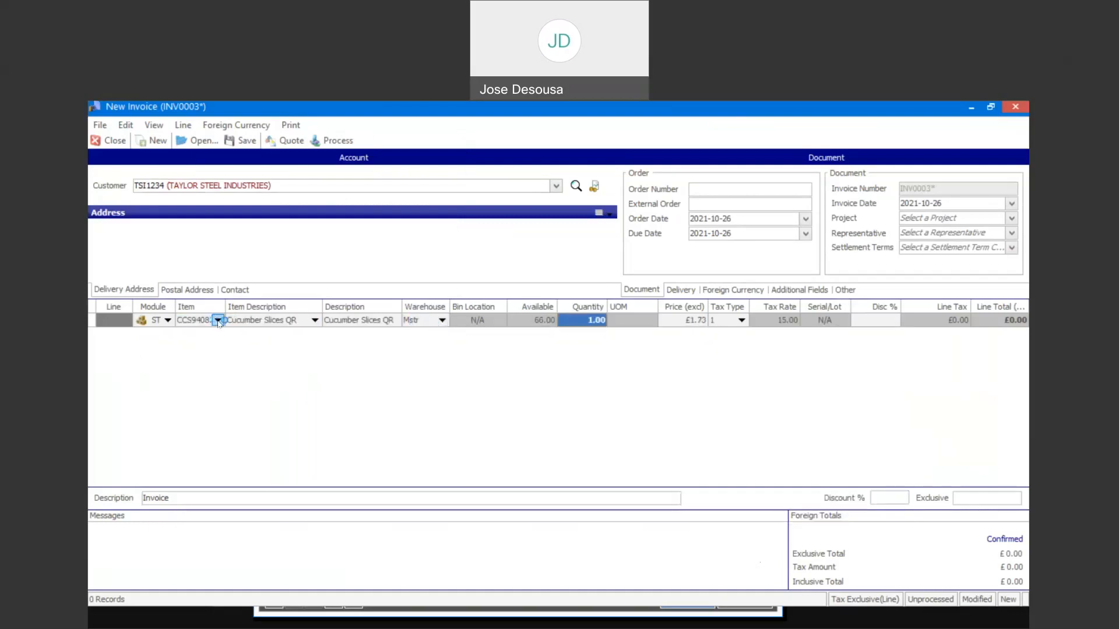
{"action": "type", "text": "46"}
{"action": "key", "text": "Tab"}
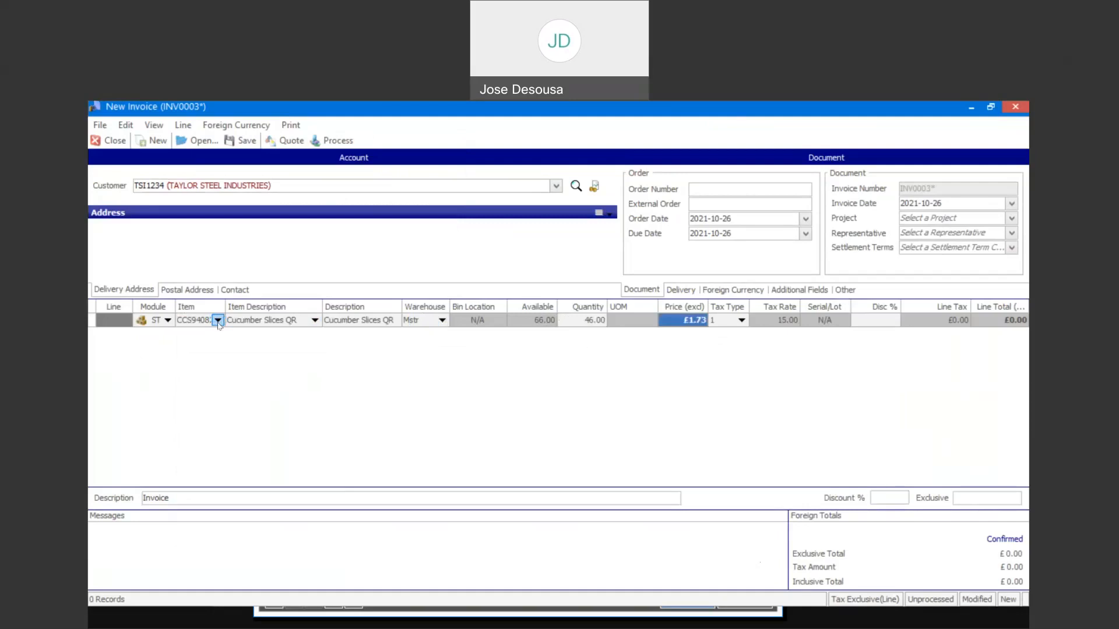
{"action": "key", "text": "Return"}
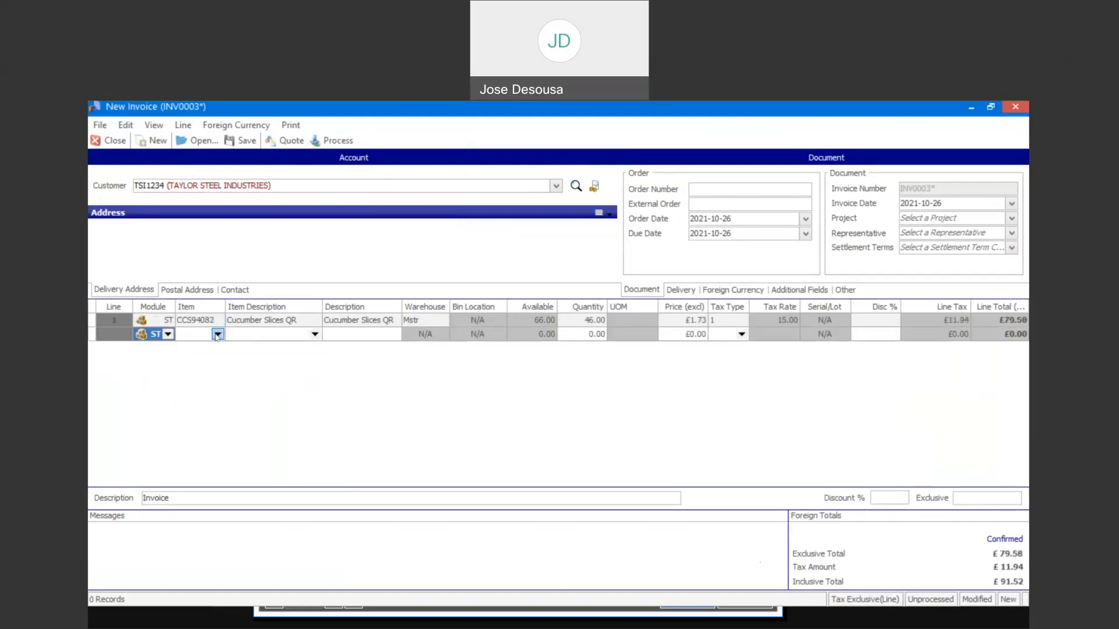
Step: Choose stock item CLS678, Coleslaw 250g, for the second invoice line
{"action": "left_click", "coordinate": [218, 334]}
{"action": "key", "text": "Down"}
{"action": "key", "text": "Down"}
{"action": "key", "text": "Down"}
{"action": "key", "text": "Down"}
{"action": "key", "text": "Down"}
{"action": "key", "text": "Down"}
{"action": "key", "text": "Down"}
{"action": "key", "text": "Down"}
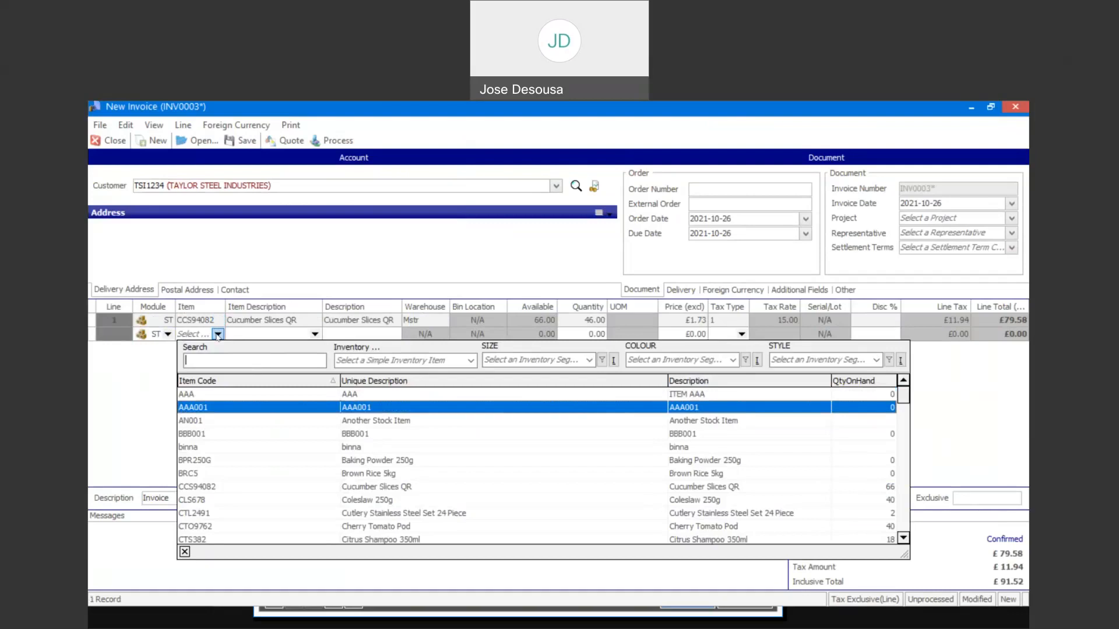
{"action": "key", "text": "Return"}
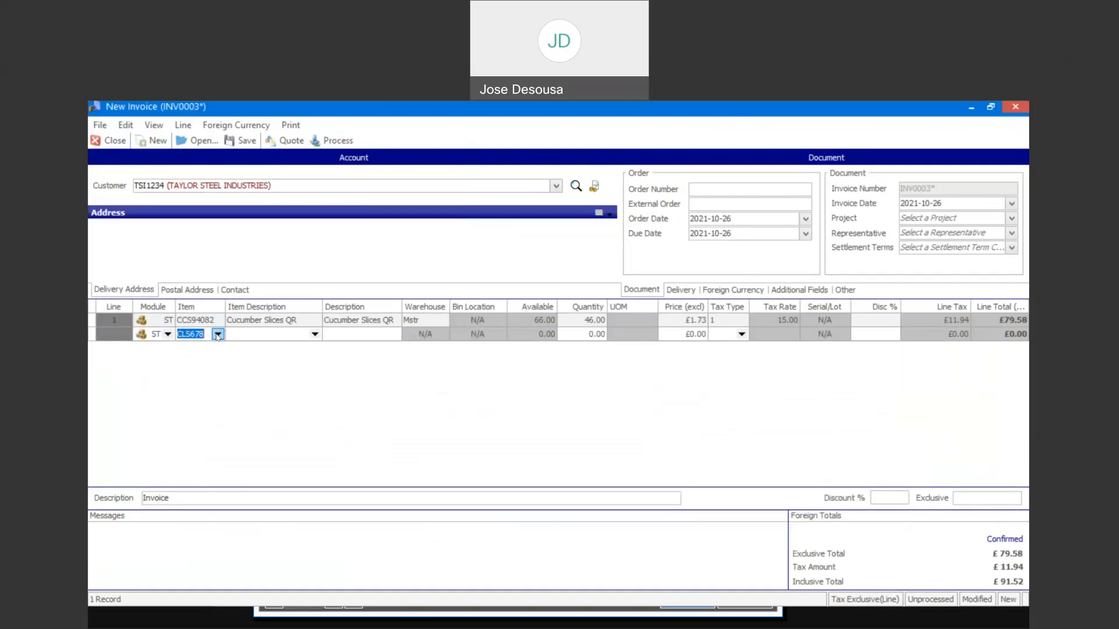
Step: Complete the Coleslaw 250g line with quantity 25, keeping the default price and tax type 1
{"action": "key", "text": "Return"}
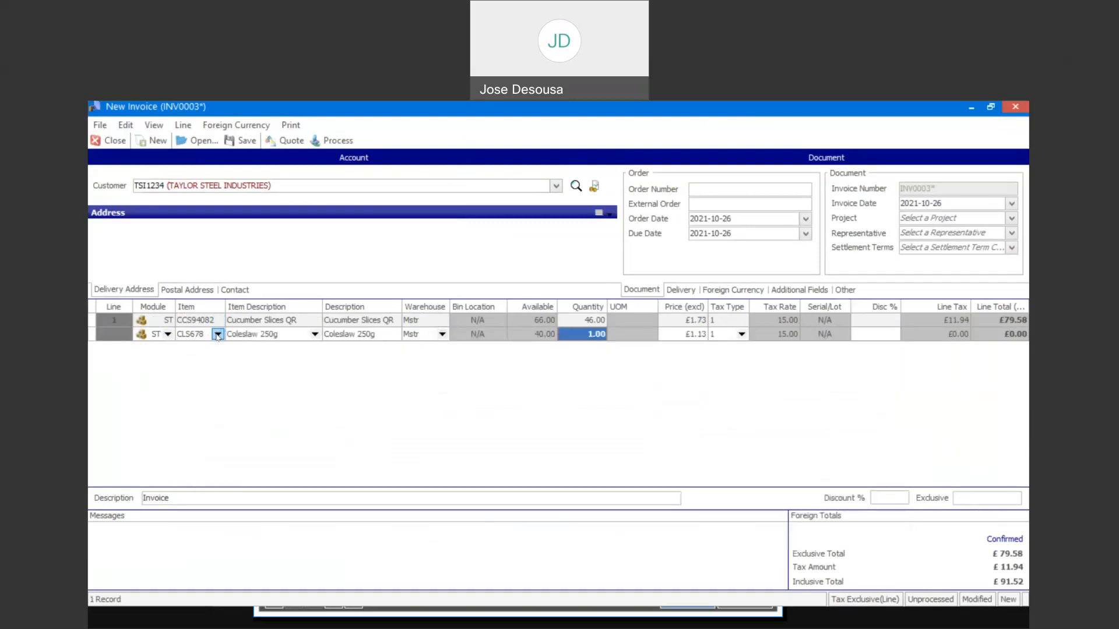
{"action": "type", "text": "25"}
{"action": "key", "text": "Return"}
{"action": "key", "text": "Return"}
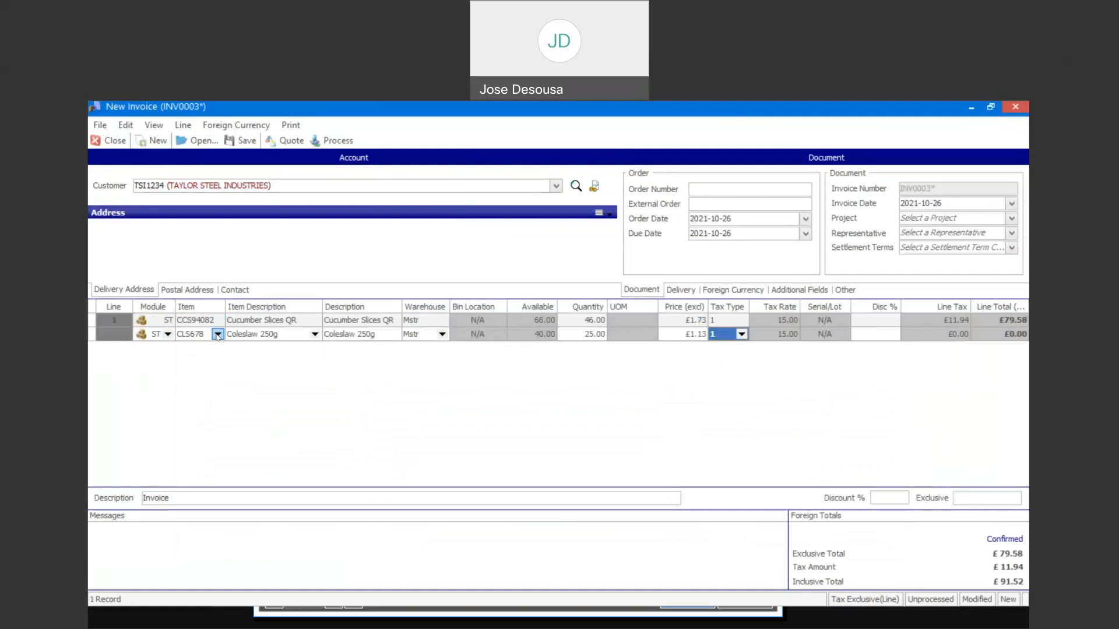
{"action": "key", "text": "Return"}
{"action": "key", "text": "Return"}
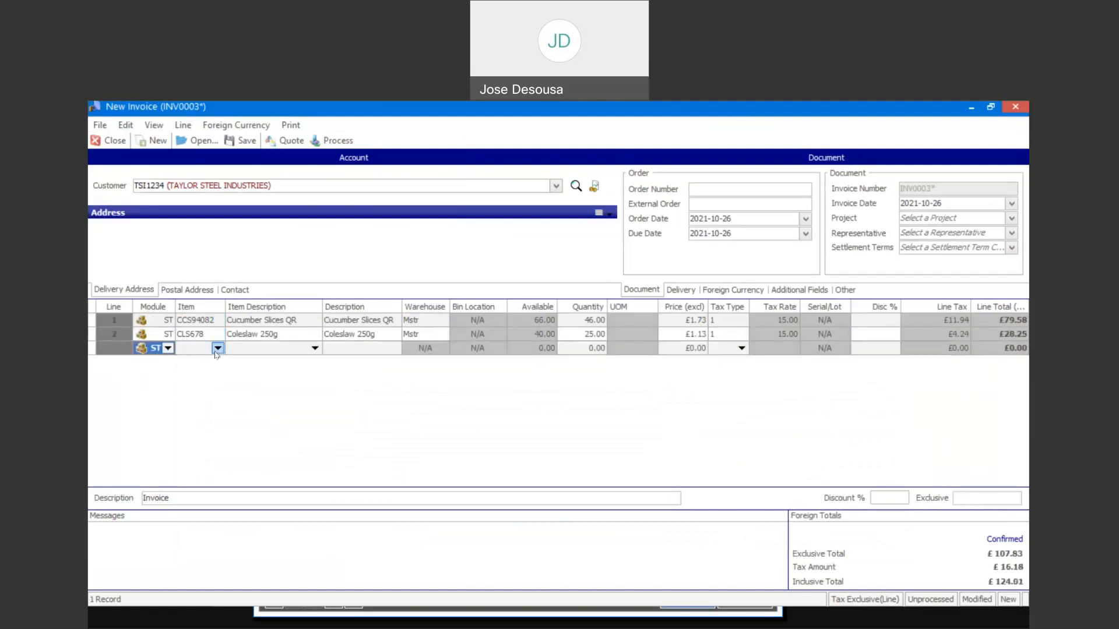
Step: Choose stock item CTO9762, Cherry Tomato Pod, for the third invoice line
{"action": "left_click", "coordinate": [218, 349]}
{"action": "key", "text": "Down"}
{"action": "key", "text": "Down"}
{"action": "key", "text": "Down"}
{"action": "key", "text": "Down"}
{"action": "key", "text": "Down"}
{"action": "key", "text": "Down"}
{"action": "key", "text": "Down"}
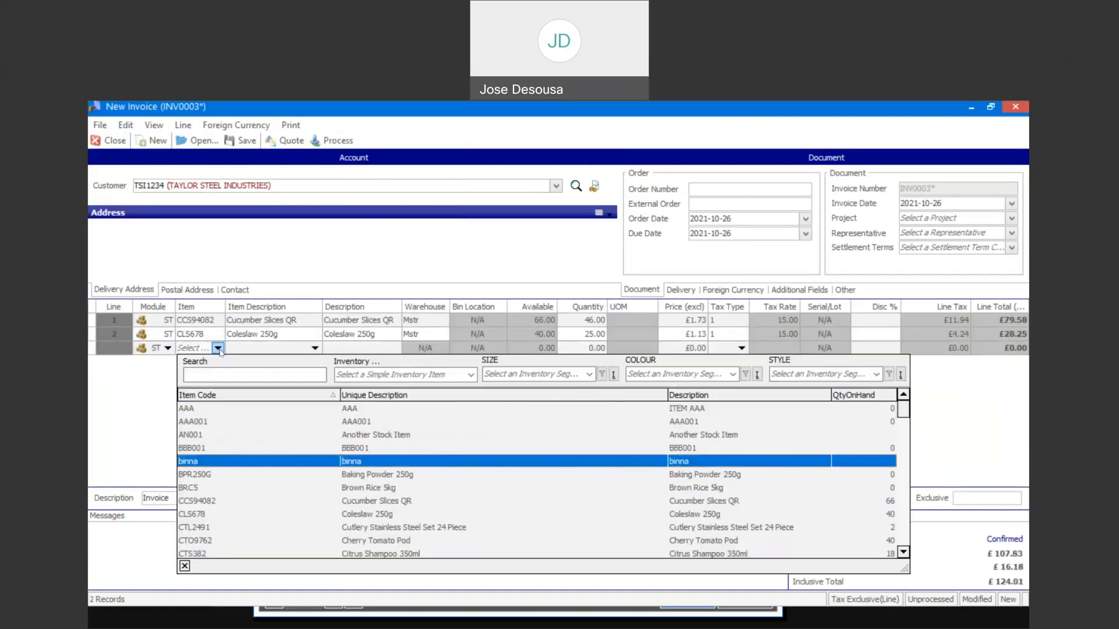
{"action": "key", "text": "Down"}
{"action": "key", "text": "Down"}
{"action": "key", "text": "Down"}
{"action": "key", "text": "Return"}
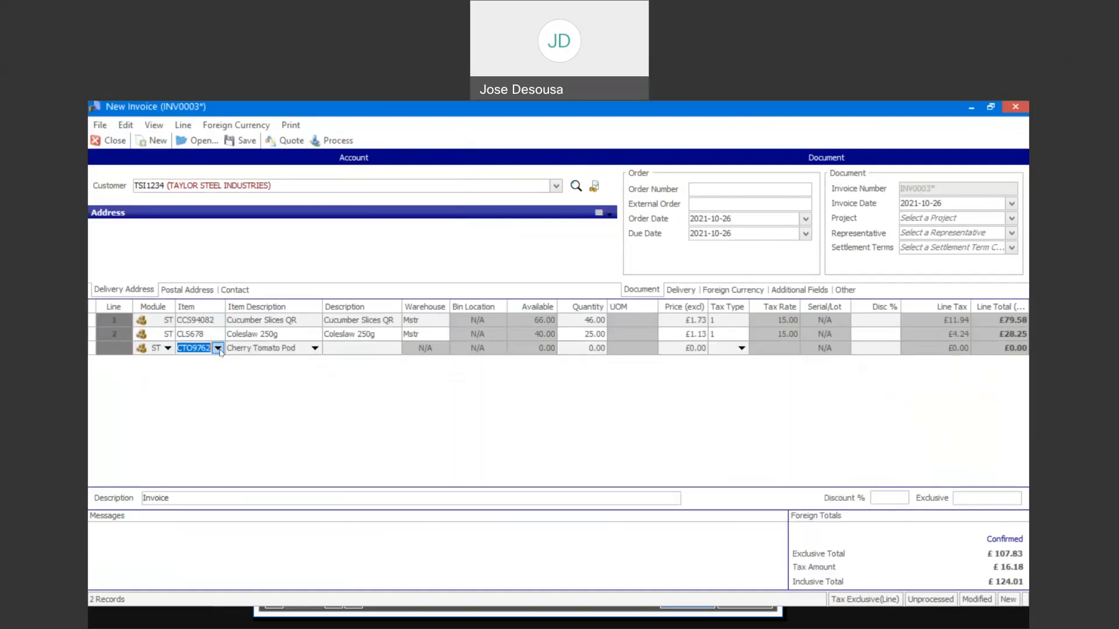
Step: Complete the Cherry Tomato Pod line with warehouse Mstr and quantity 18, keeping the default price and tax type
{"action": "key", "text": "Return"}
{"action": "key", "text": "Return"}
{"action": "key", "text": "Return"}
{"action": "key", "text": "Return"}
{"action": "key", "text": "Return"}
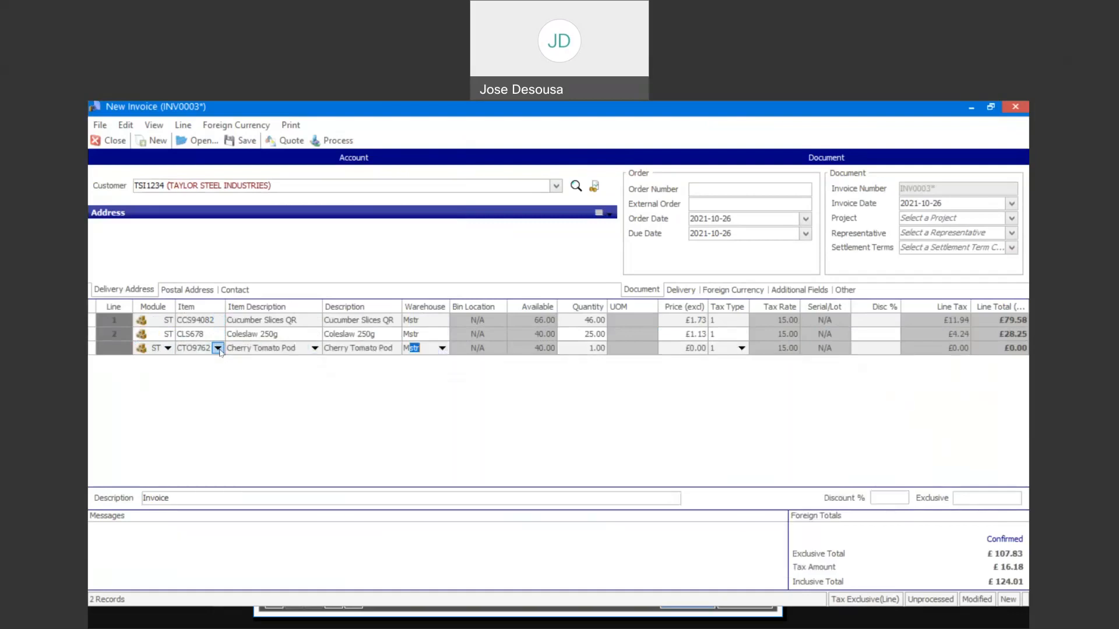
{"action": "type", "text": "18"}
{"action": "key", "text": "Return"}
{"action": "key", "text": "Return"}
{"action": "key", "text": "Return"}
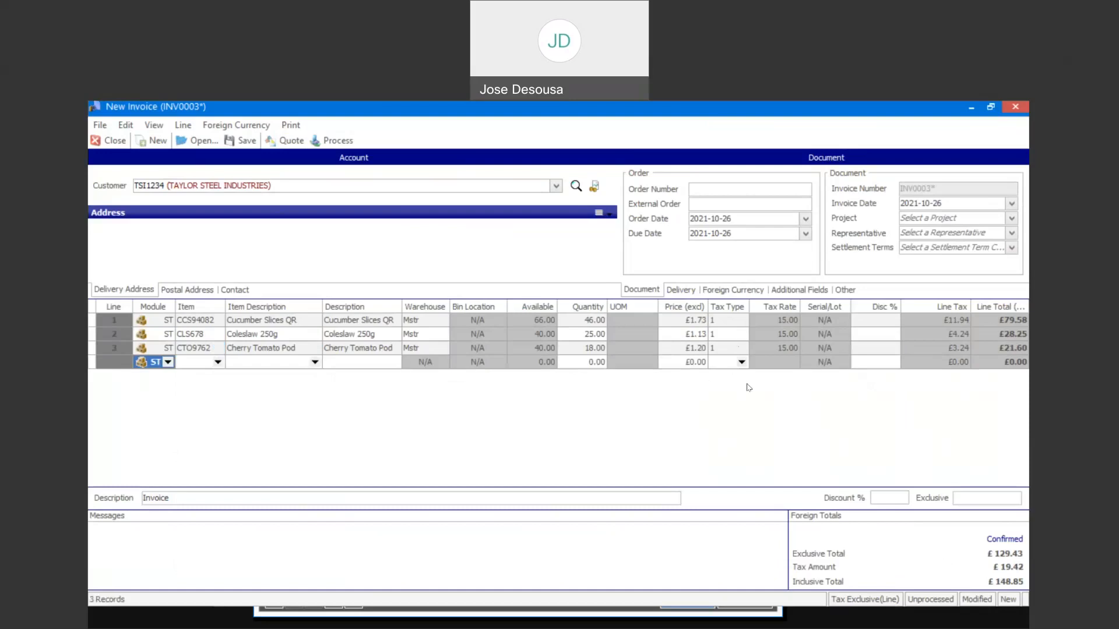
Step: Process the invoice after checking its foreign currency details, and preview the printed foreign currency tax invoice before closing it
{"action": "left_click", "coordinate": [720, 290]}
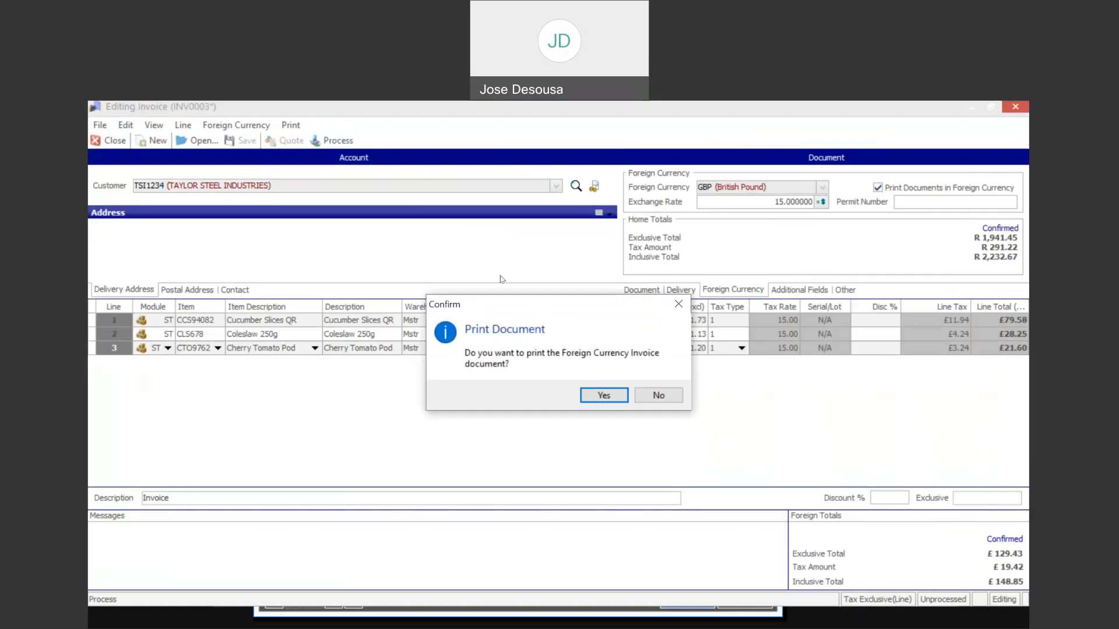
{"action": "left_click", "coordinate": [613, 395]}
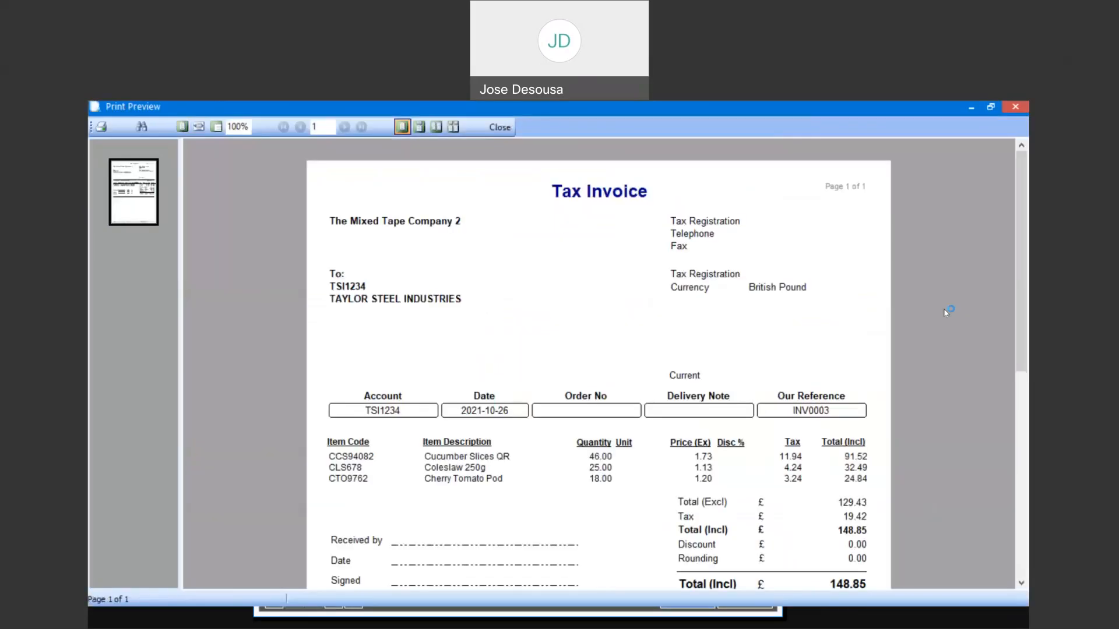
{"action": "scroll", "coordinate": [1026, 254], "scroll_direction": "down", "scroll_amount": 3}
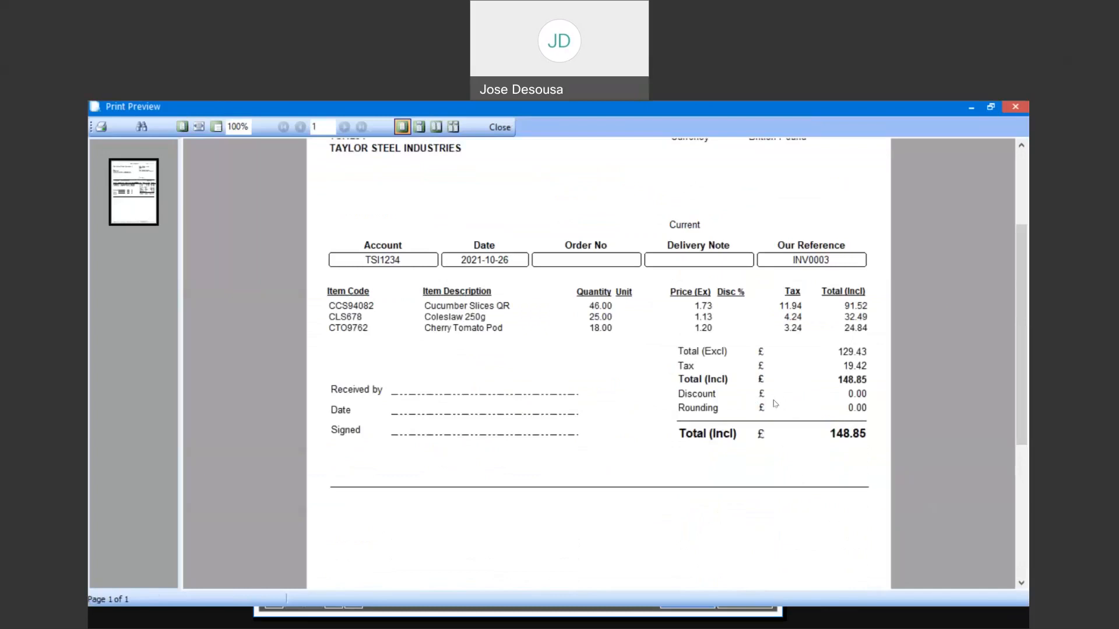
{"action": "scroll", "coordinate": [1018, 418], "scroll_direction": "up", "scroll_amount": 3}
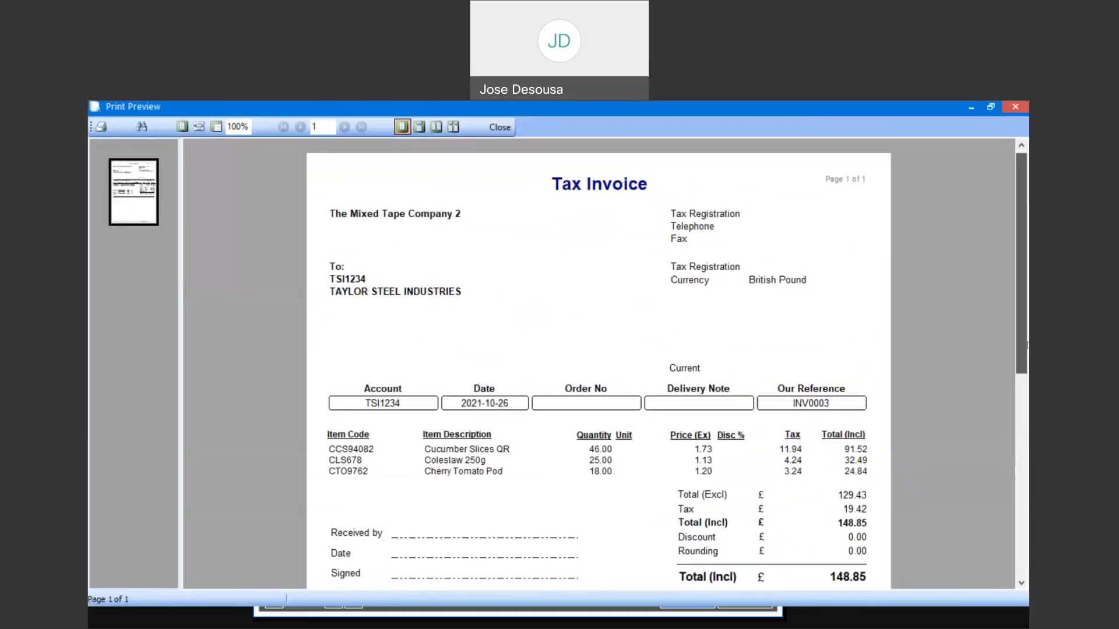
{"action": "left_click", "coordinate": [497, 131]}
{"action": "left_click", "coordinate": [340, 171]}
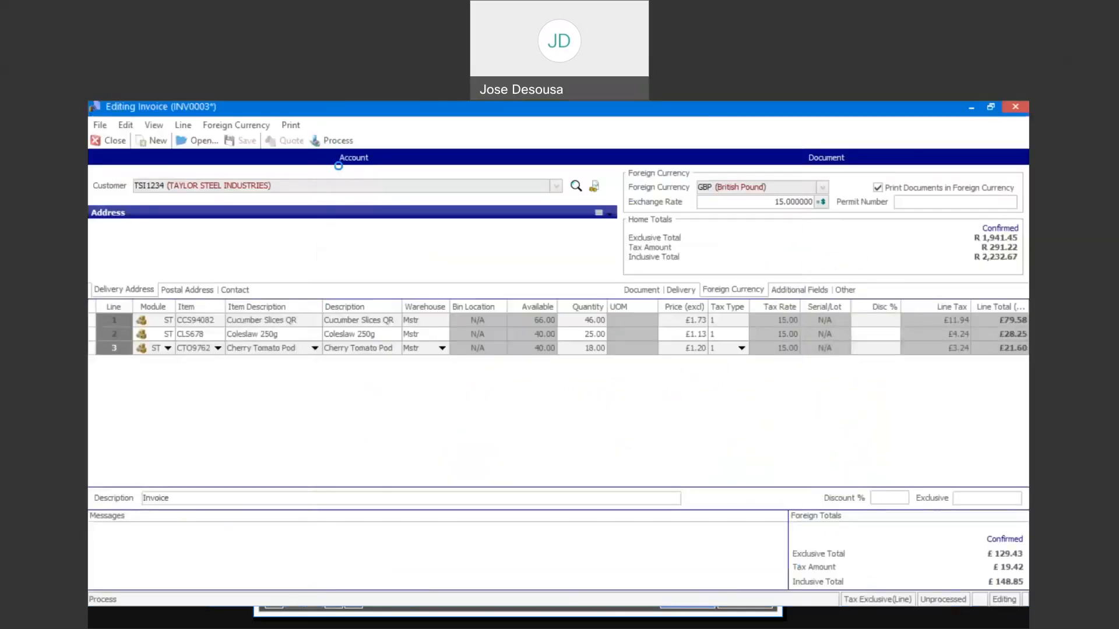
{"action": "left_click", "coordinate": [123, 144]}
Step: Open the exchange rate settings of the British Pound (GBP) from the foreign currency list and enlarge the window
{"action": "left_click", "coordinate": [264, 447]}
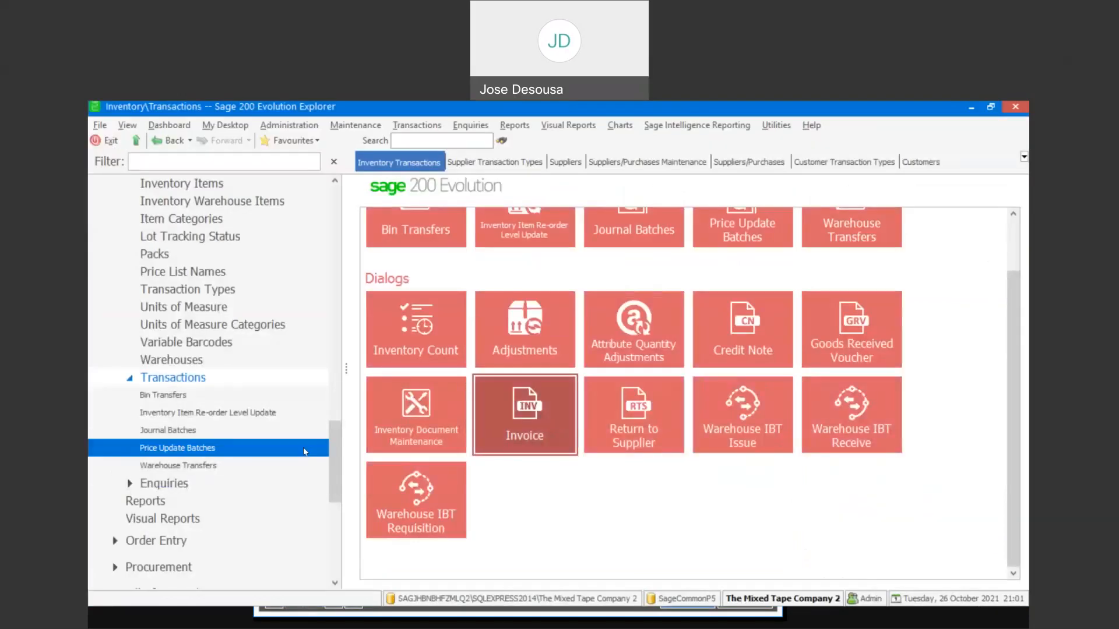
{"action": "left_click_drag", "start_coordinate": [339, 460], "coordinate": [331, 211]}
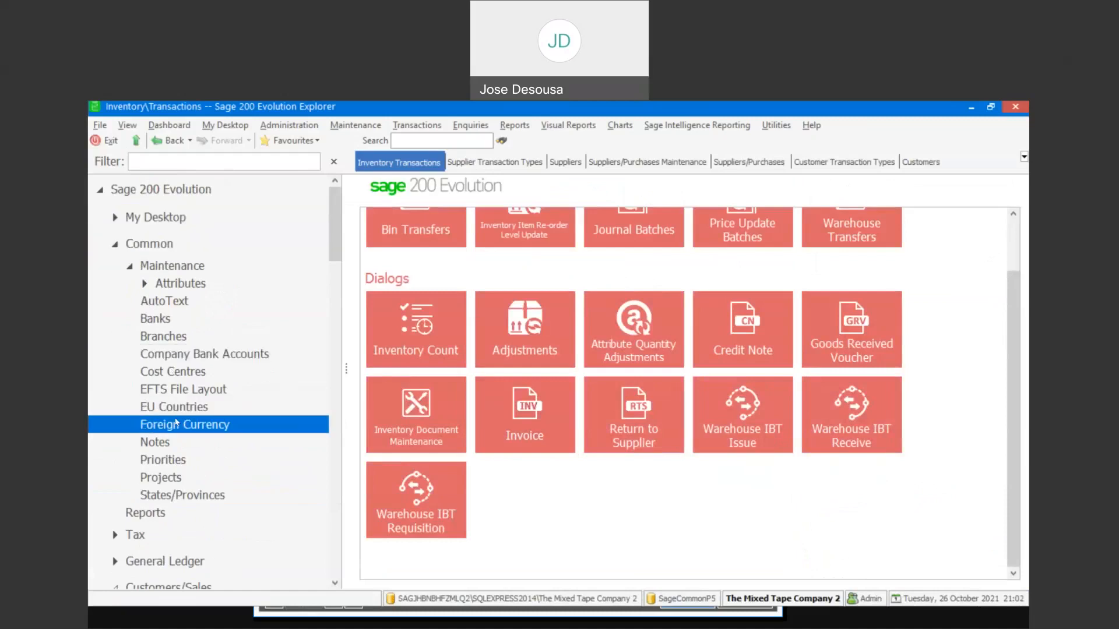
{"action": "left_click", "coordinate": [175, 424]}
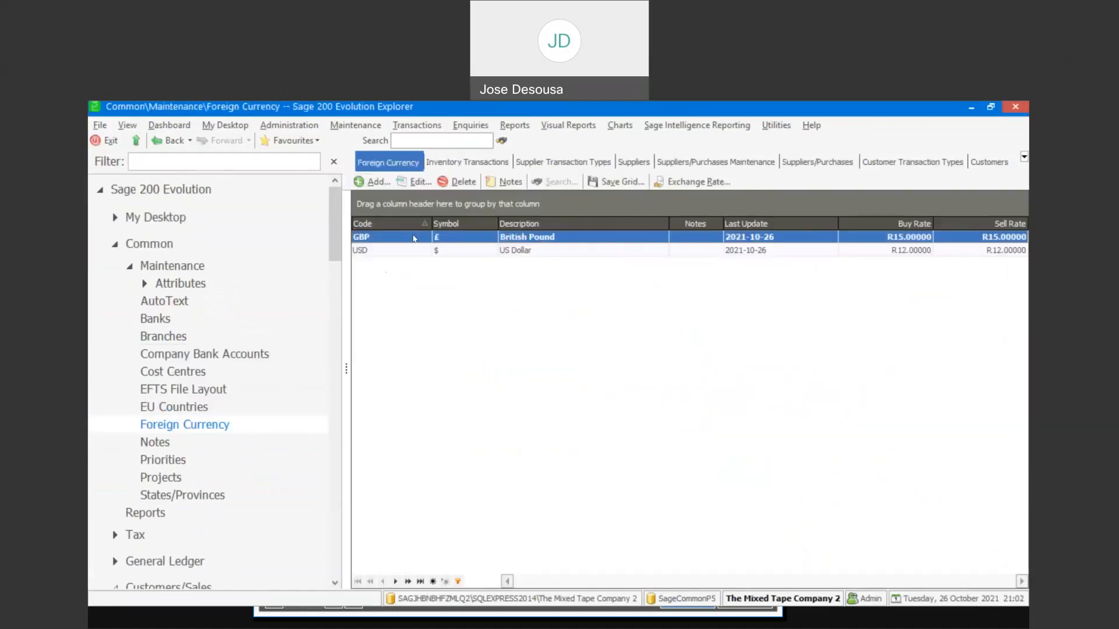
{"action": "left_click", "coordinate": [420, 182]}
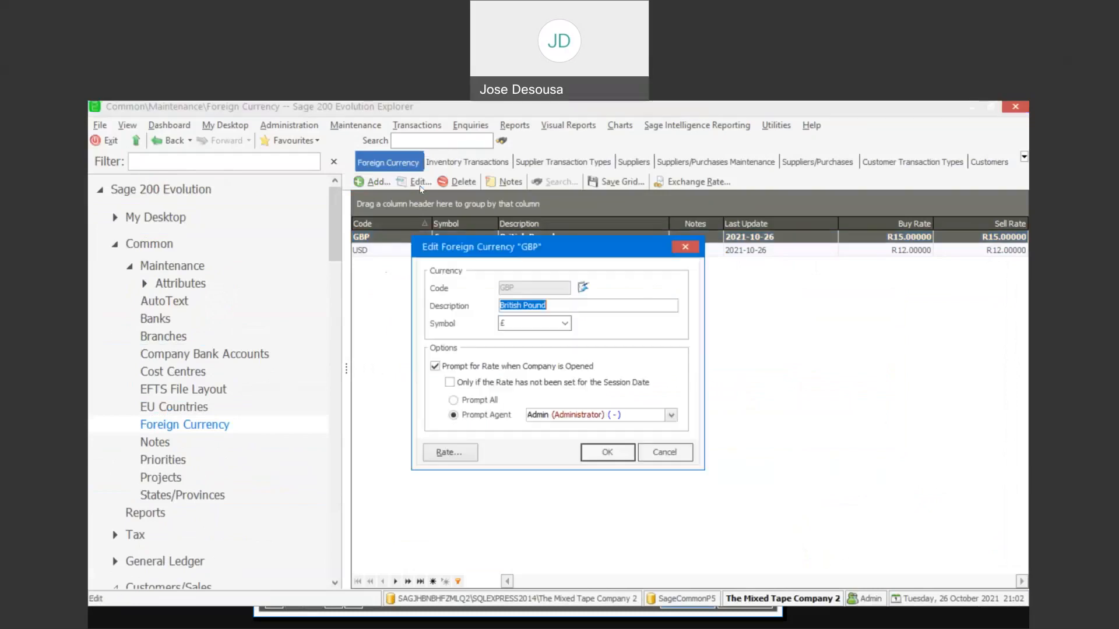
{"action": "left_click", "coordinate": [436, 458]}
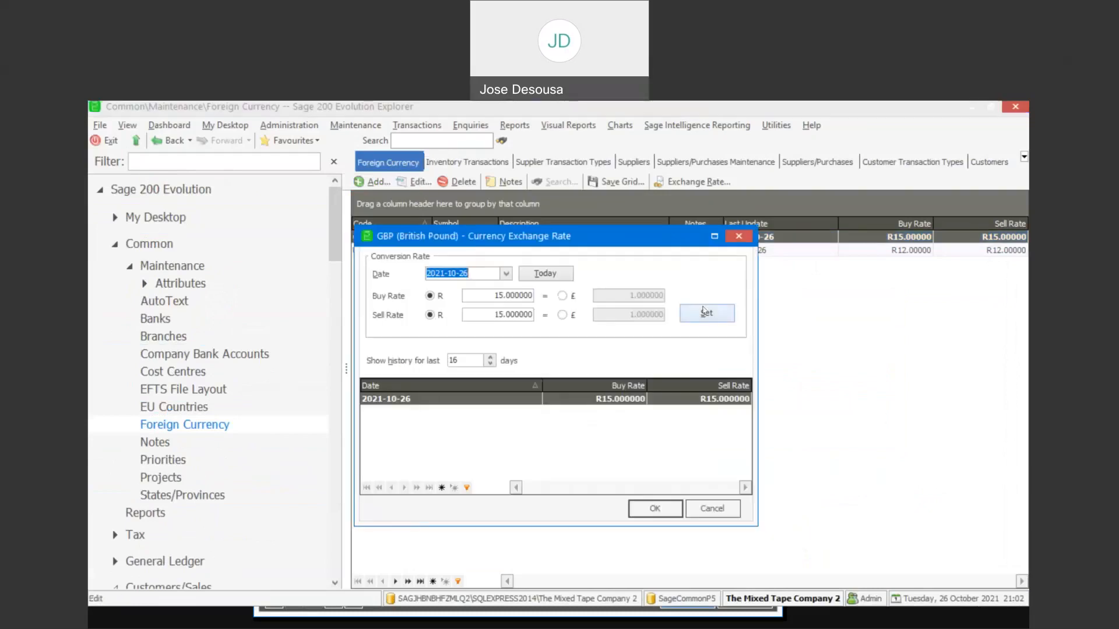
{"action": "left_click", "coordinate": [715, 236]}
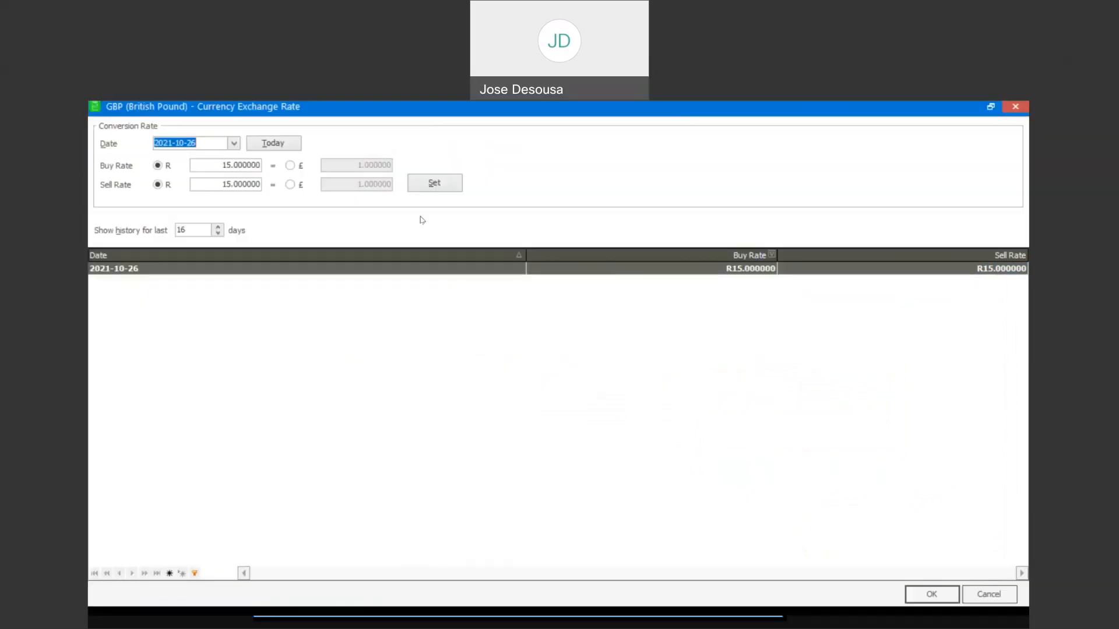
Step: Set the GBP buy and sell rates to R15.50 for 2021-10-26 and save the currency
{"action": "left_click", "coordinate": [234, 165]}
{"action": "type", "text": ".50"}
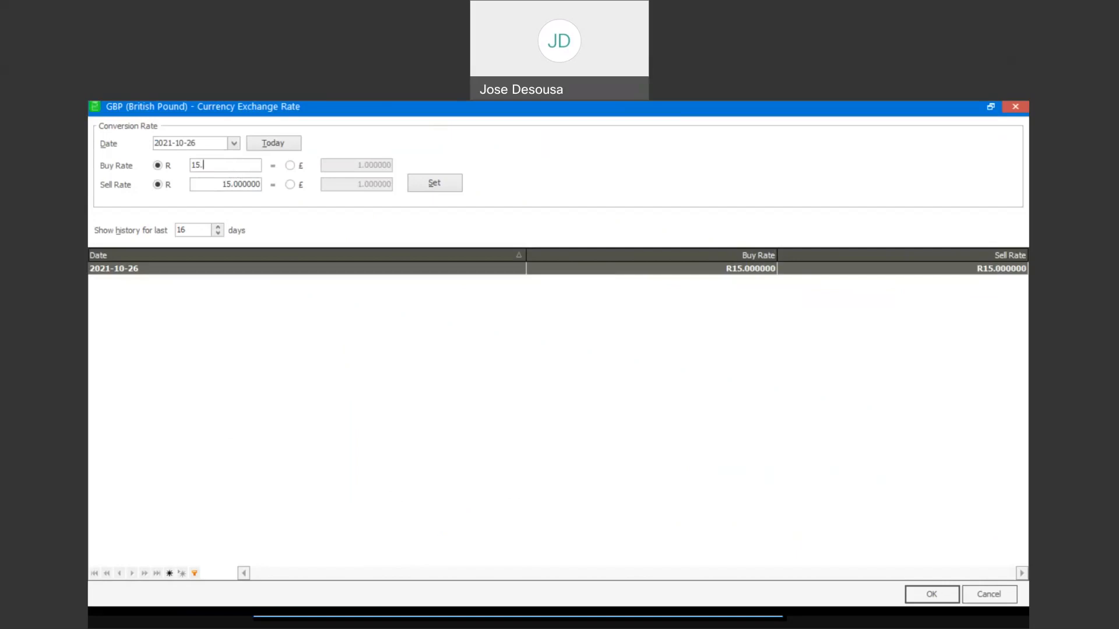
{"action": "left_click", "coordinate": [208, 185]}
{"action": "type", "text": ".50"}
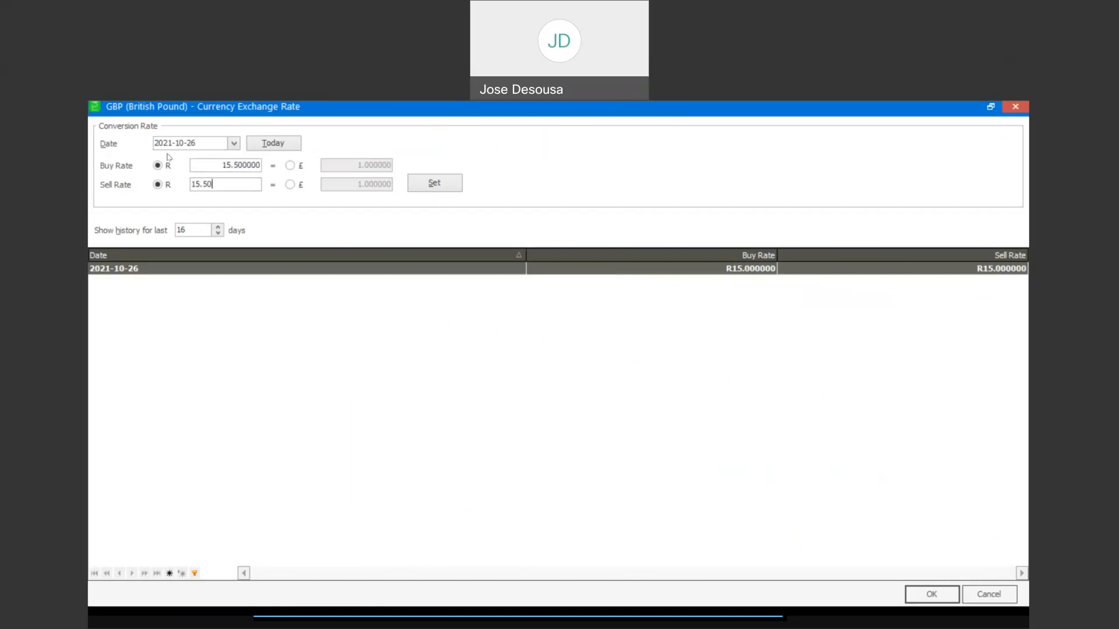
{"action": "left_click", "coordinate": [453, 190]}
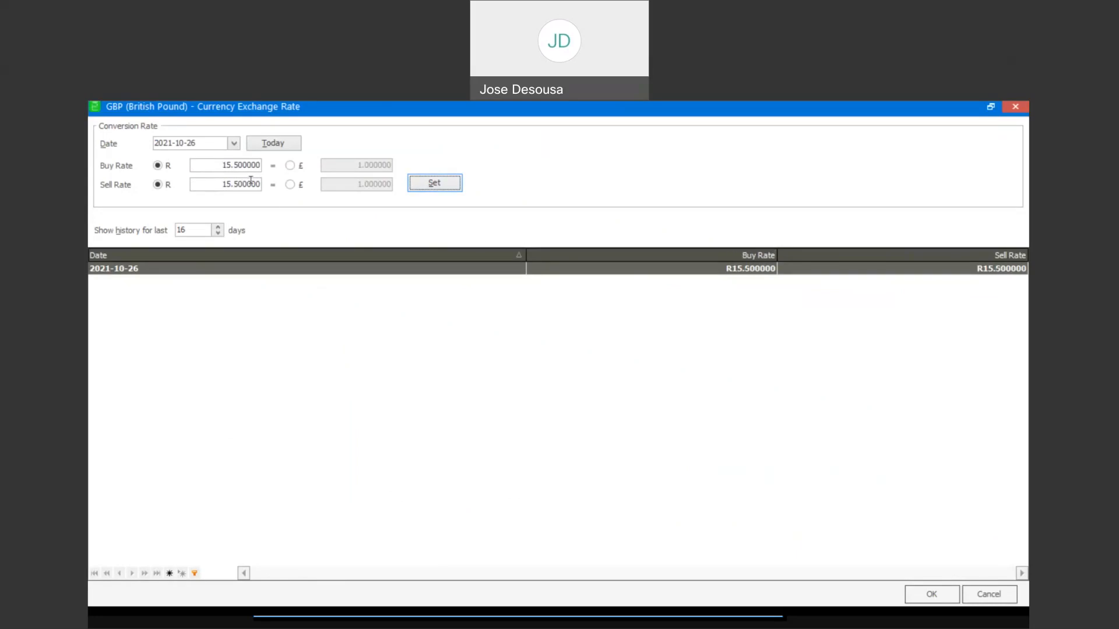
{"action": "left_click", "coordinate": [919, 594]}
{"action": "left_click", "coordinate": [623, 449]}
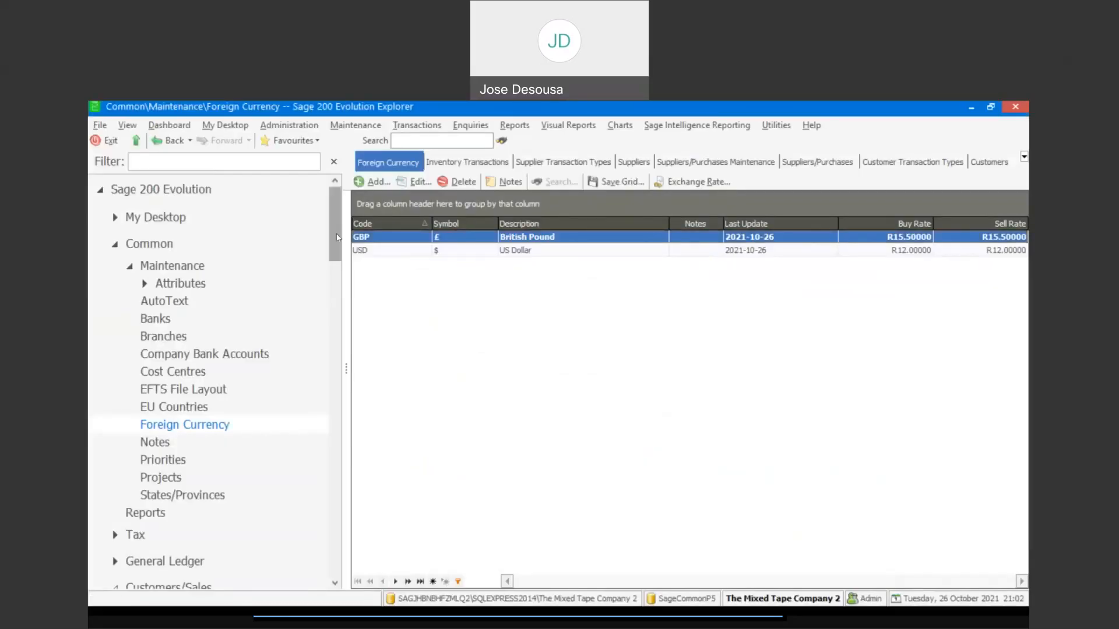
Step: Open the standard transaction entry window for customers
{"action": "left_click_drag", "start_coordinate": [336, 238], "coordinate": [346, 330]}
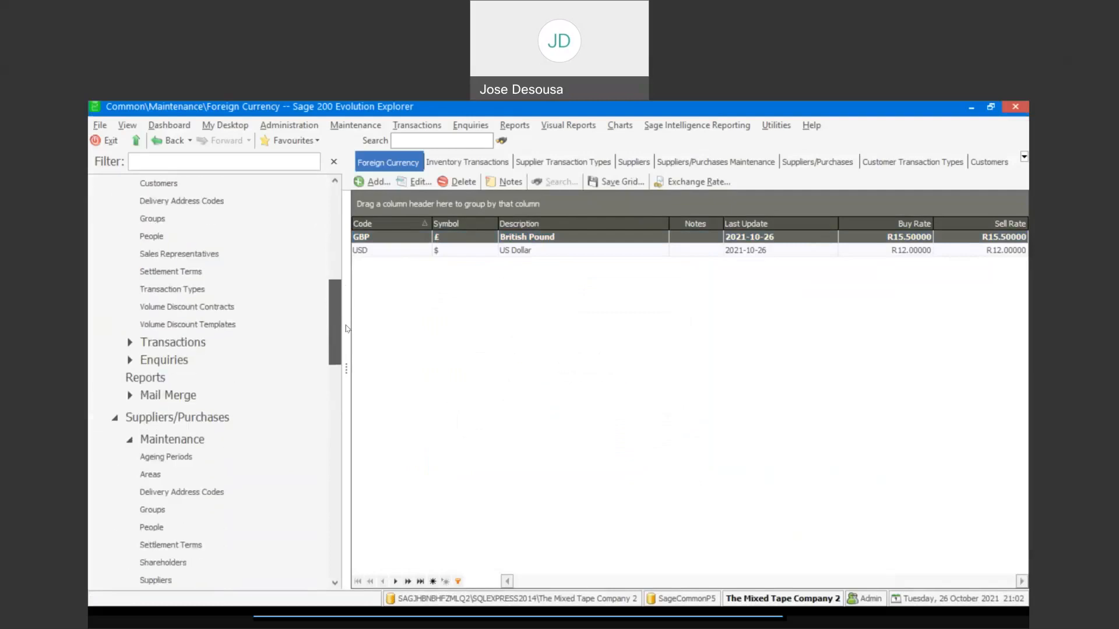
{"action": "left_click", "coordinate": [264, 344]}
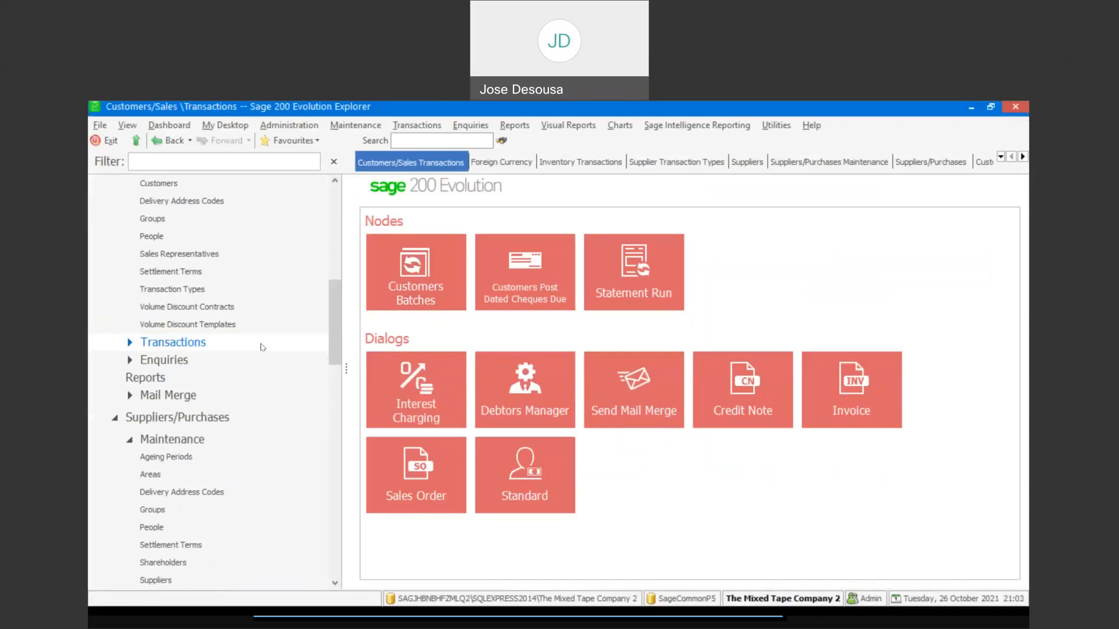
{"action": "left_click", "coordinate": [308, 321]}
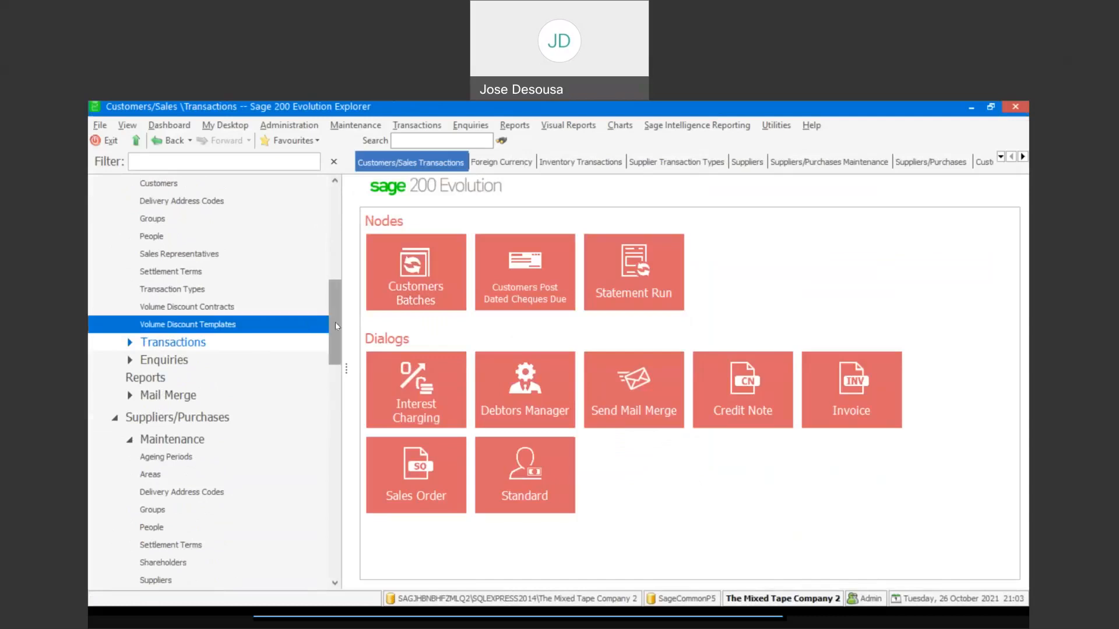
{"action": "mouse_move", "coordinate": [335, 322]}
{"action": "left_mouse_down"}
{"action": "mouse_move", "coordinate": [336, 281]}
{"action": "mouse_move", "coordinate": [336, 303]}
{"action": "left_mouse_up"}
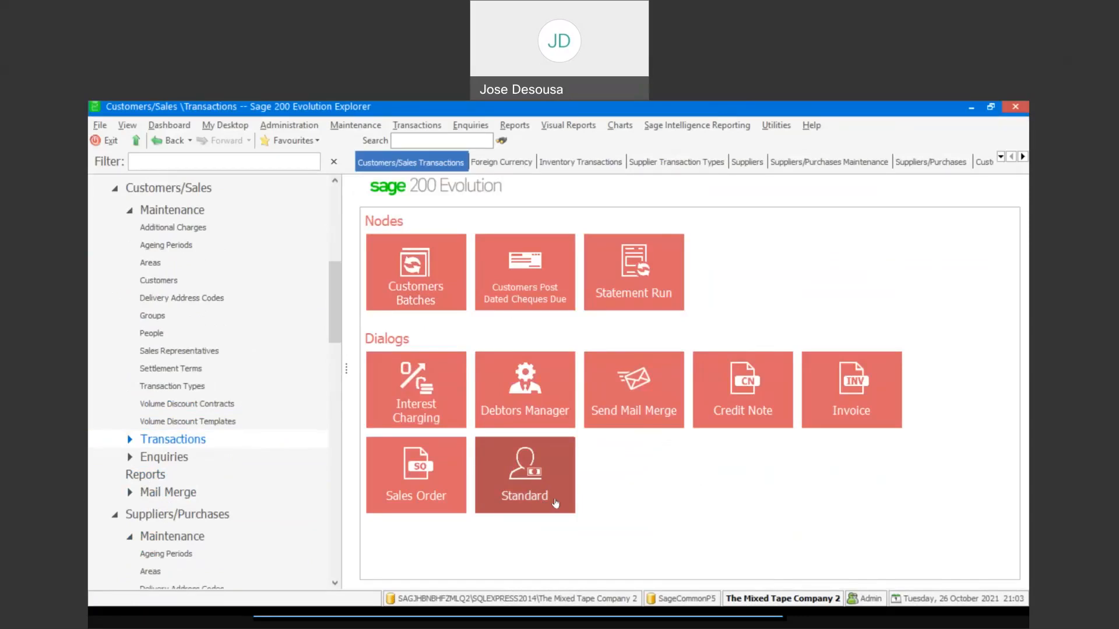
{"action": "left_click", "coordinate": [527, 485]}
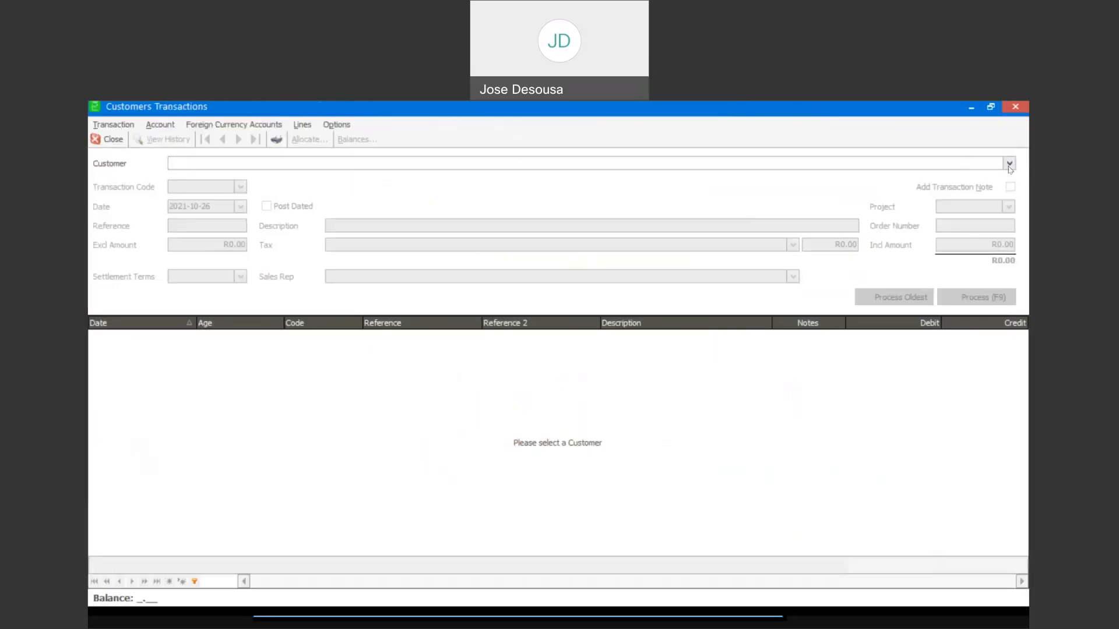
Step: Select TAYLOR STEEL INDUSTRIES as the customer for the transaction
{"action": "left_click", "coordinate": [1009, 164]}
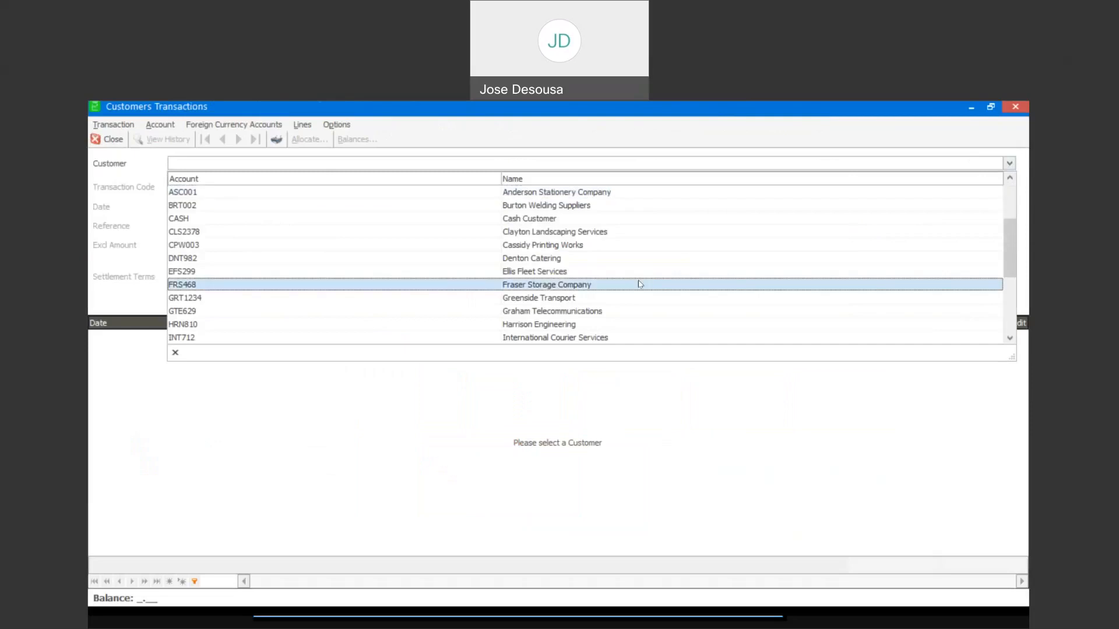
{"action": "key", "text": "Down"}
{"action": "key", "text": "Down"}
{"action": "key", "text": "Down"}
{"action": "key", "text": "Down"}
{"action": "key", "text": "Down"}
{"action": "key", "text": "Down"}
{"action": "key", "text": "Down"}
{"action": "key", "text": "Down"}
{"action": "key", "text": "Down"}
{"action": "key", "text": "Down"}
{"action": "key", "text": "Down"}
{"action": "key", "text": "Up"}
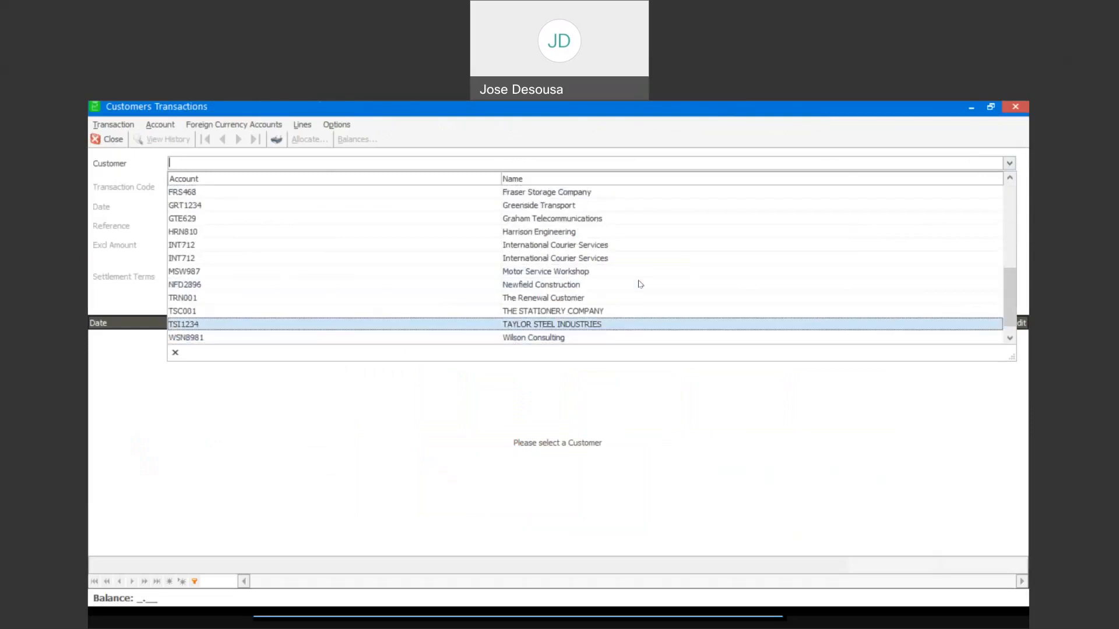
{"action": "key", "text": "Return"}
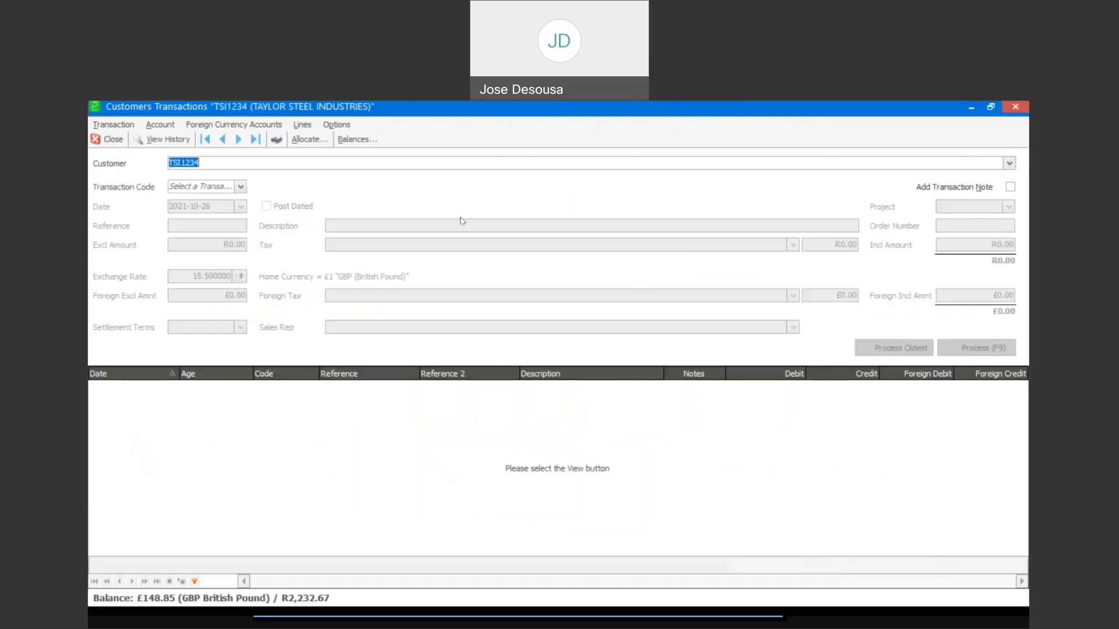
Step: Set the transaction code to PM (Payment) and check whether amounts are entered in foreign or home currency
{"action": "left_click", "coordinate": [241, 187]}
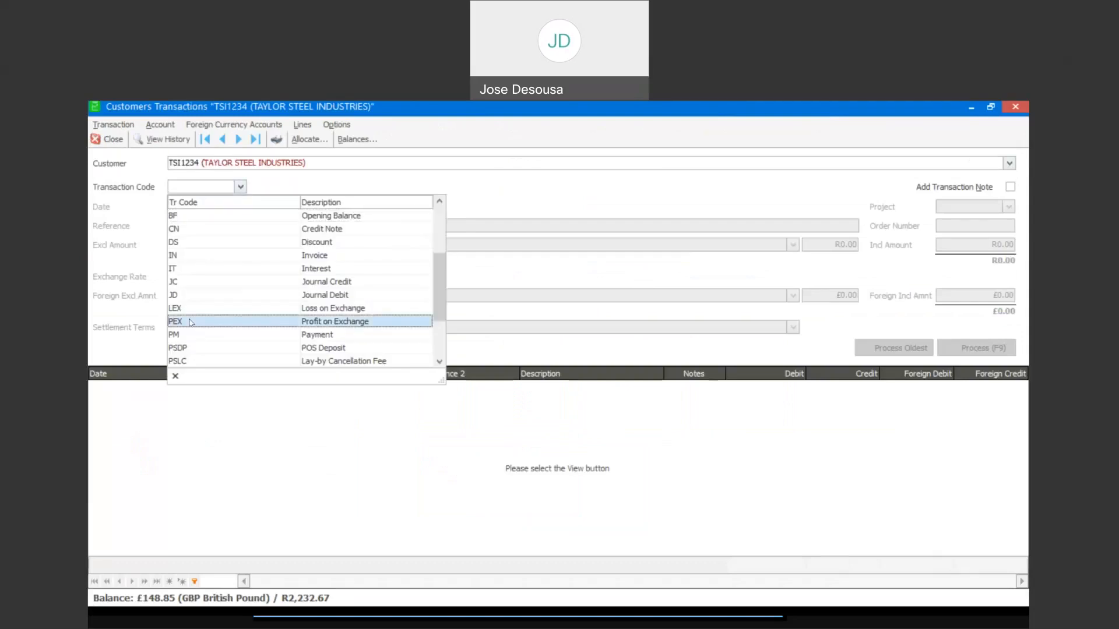
{"action": "left_click", "coordinate": [190, 337]}
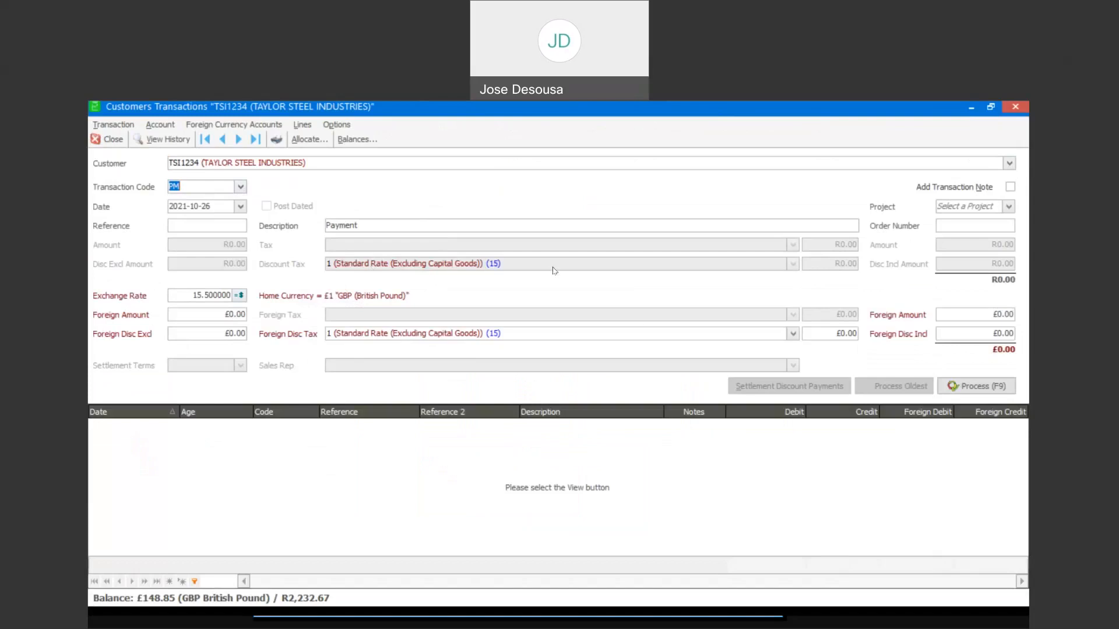
{"action": "left_click", "coordinate": [228, 130]}
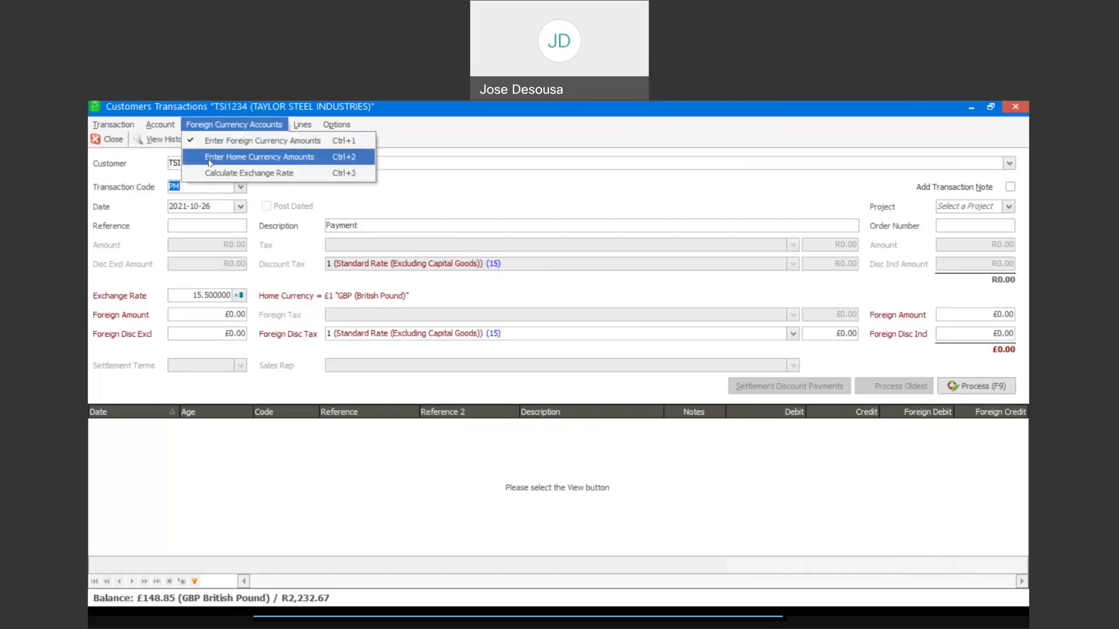
{"action": "left_click", "coordinate": [419, 186]}
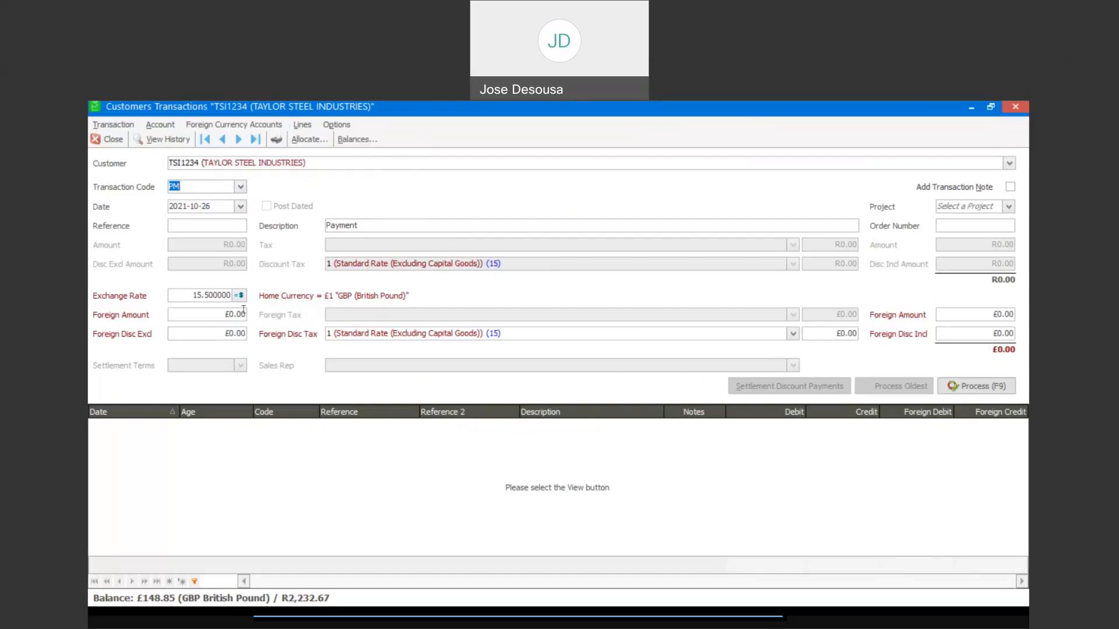
Step: Enter a foreign amount of £148.35 for the payment and process the transaction
{"action": "left_click", "coordinate": [207, 313]}
{"action": "type", "text": "148.3"}
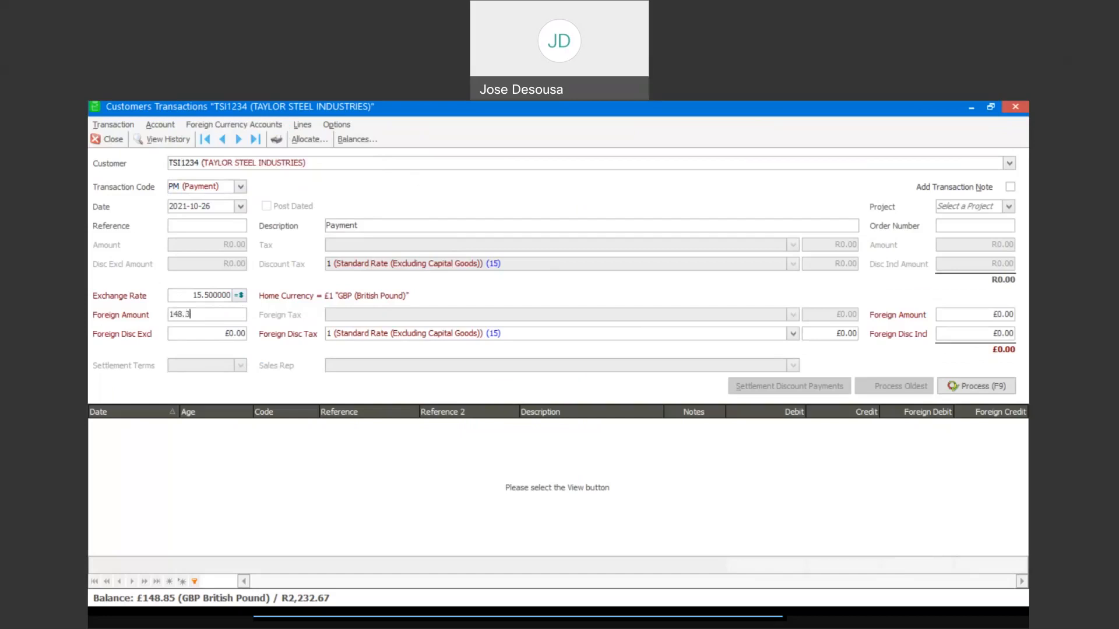
{"action": "type", "text": "5"}
{"action": "key", "text": "Tab"}
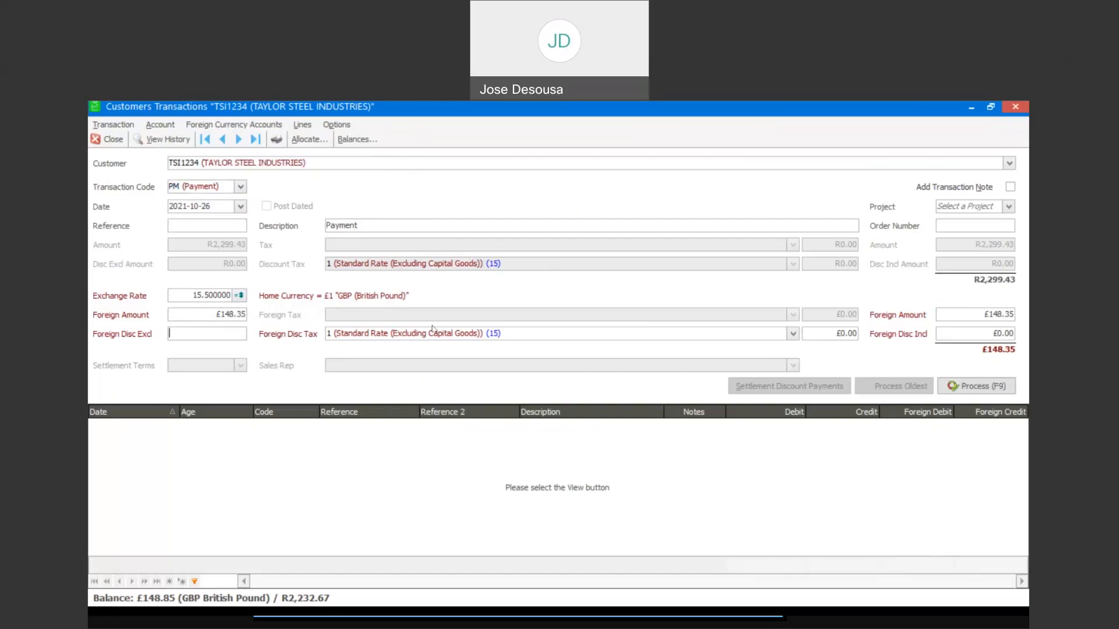
{"action": "left_click", "coordinate": [995, 389]}
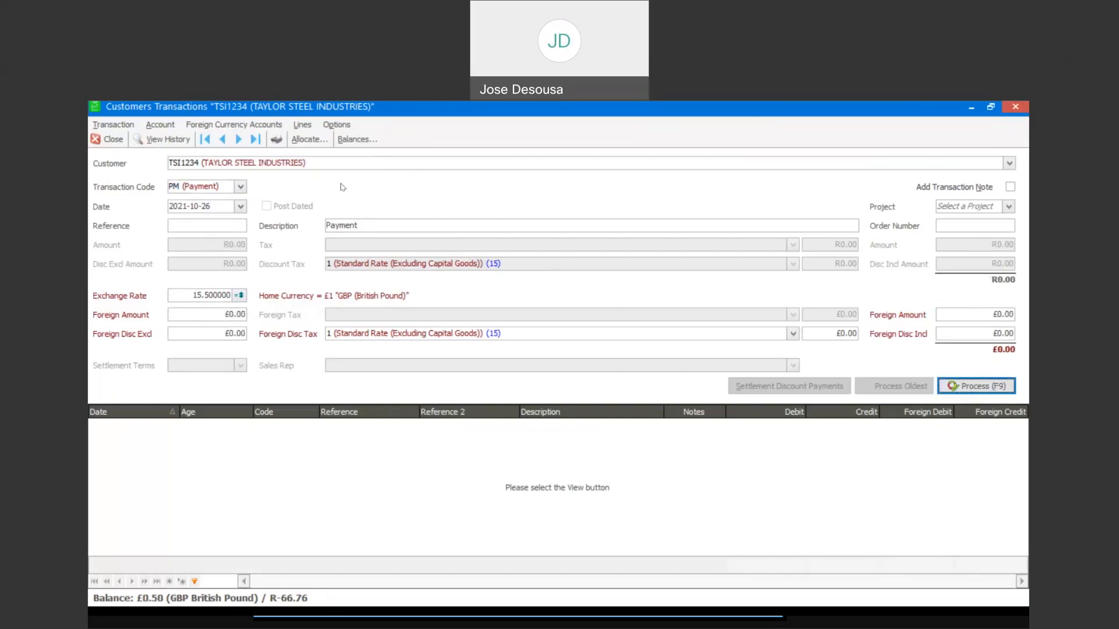
Step: Open the customer's allocations and match the PM payment line to the outstanding invoice
{"action": "left_click", "coordinate": [304, 138]}
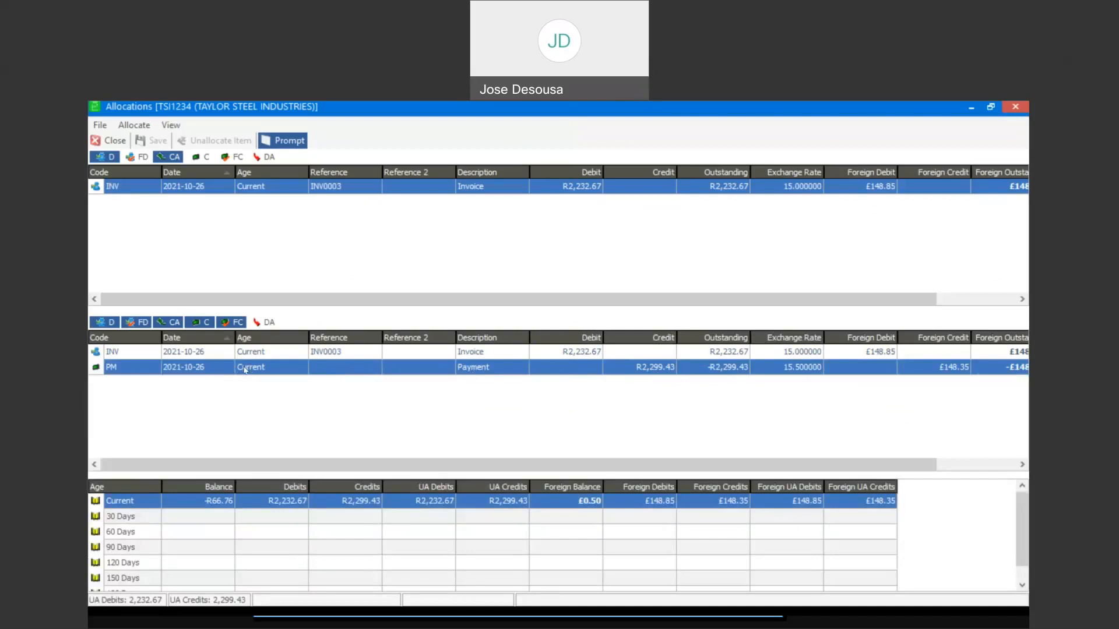
{"action": "left_click_drag", "start_coordinate": [245, 369], "coordinate": [149, 192]}
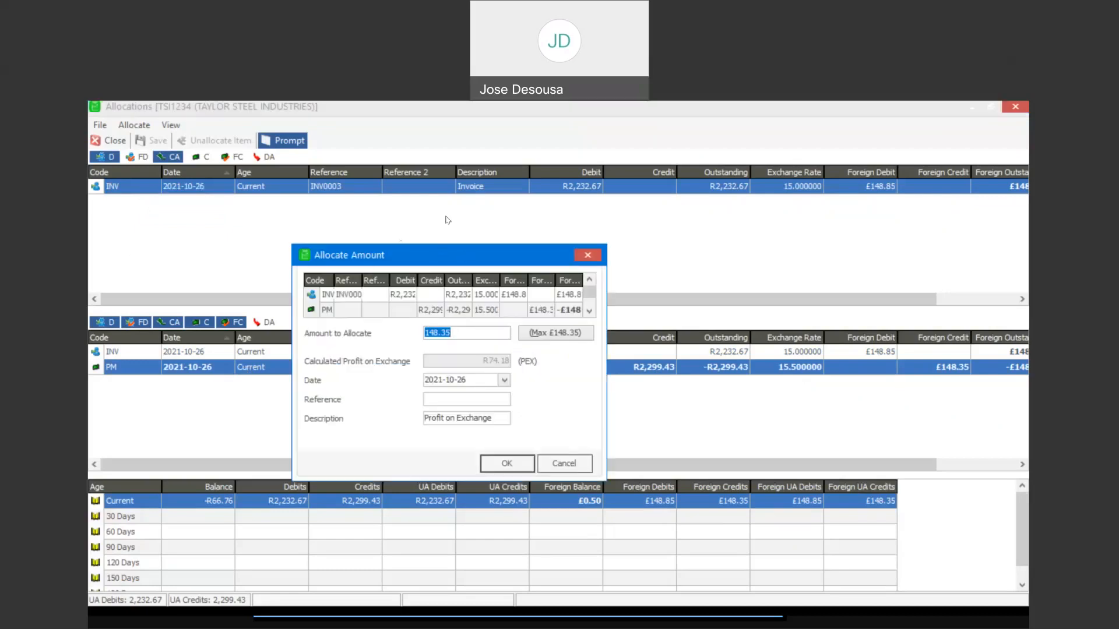
{"action": "left_click_drag", "start_coordinate": [439, 247], "coordinate": [446, 211]}
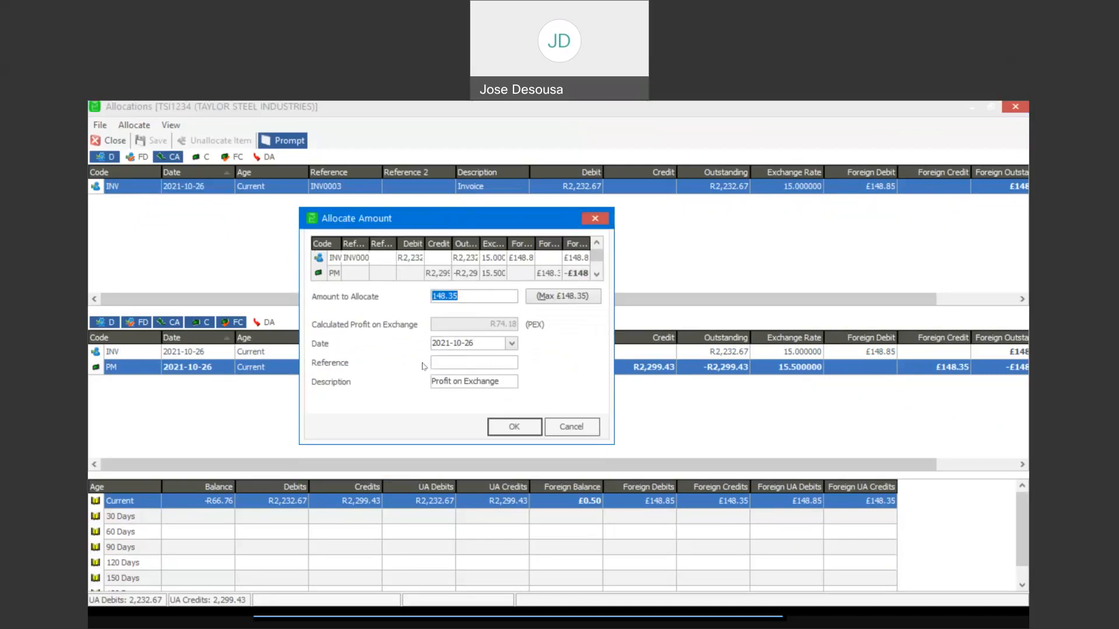
Step: Set the profit on exchange reference to "Payment 001" and confirm the allocation
{"action": "left_click", "coordinate": [440, 361]}
{"action": "type", "text": "pAY"}
{"action": "key", "text": "BackSpace"}
{"action": "key", "text": "BackSpace"}
{"action": "key", "text": "BackSpace"}
{"action": "type", "text": "Payment o"}
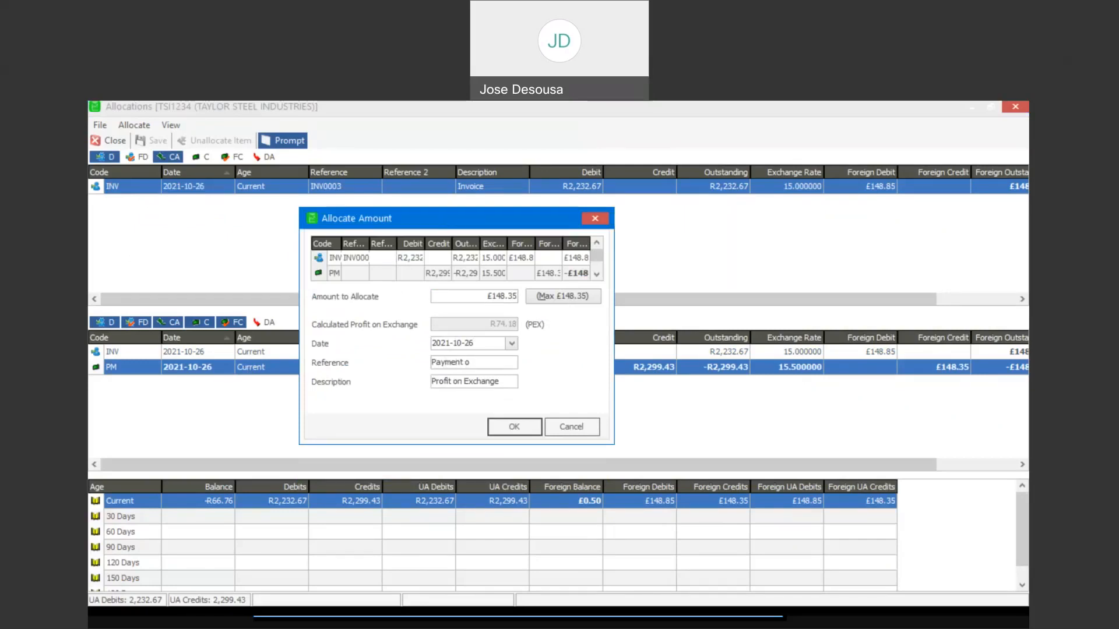
{"action": "type", "text": "001"}
{"action": "left_click", "coordinate": [512, 427]}
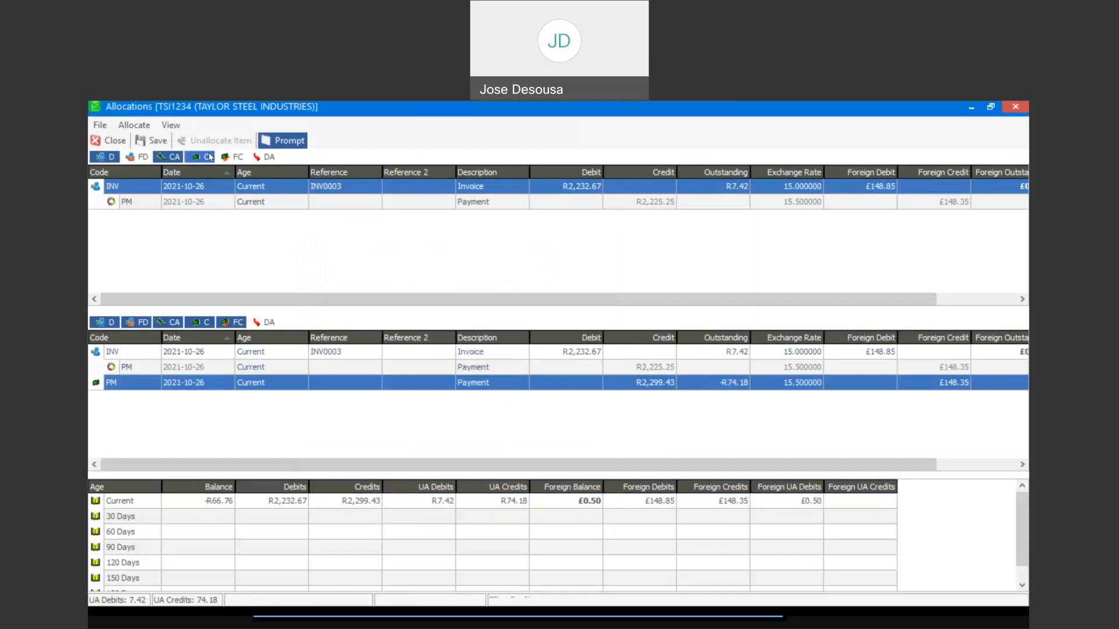
Step: Save the allocation, then close the allocations and customer transaction windows
{"action": "left_click", "coordinate": [153, 141]}
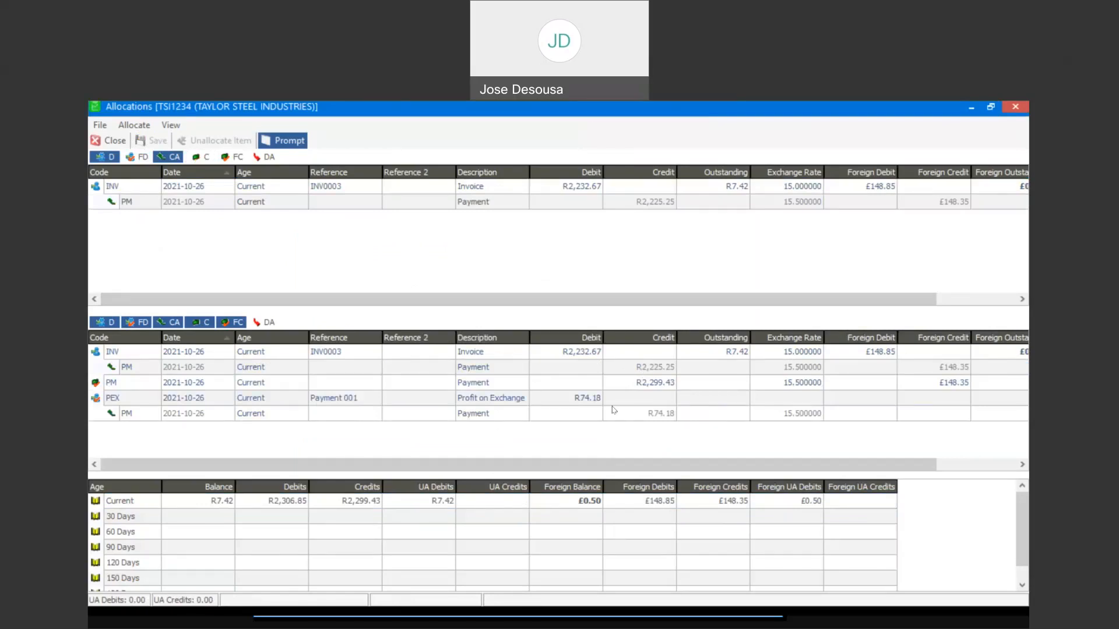
{"action": "left_click", "coordinate": [113, 141]}
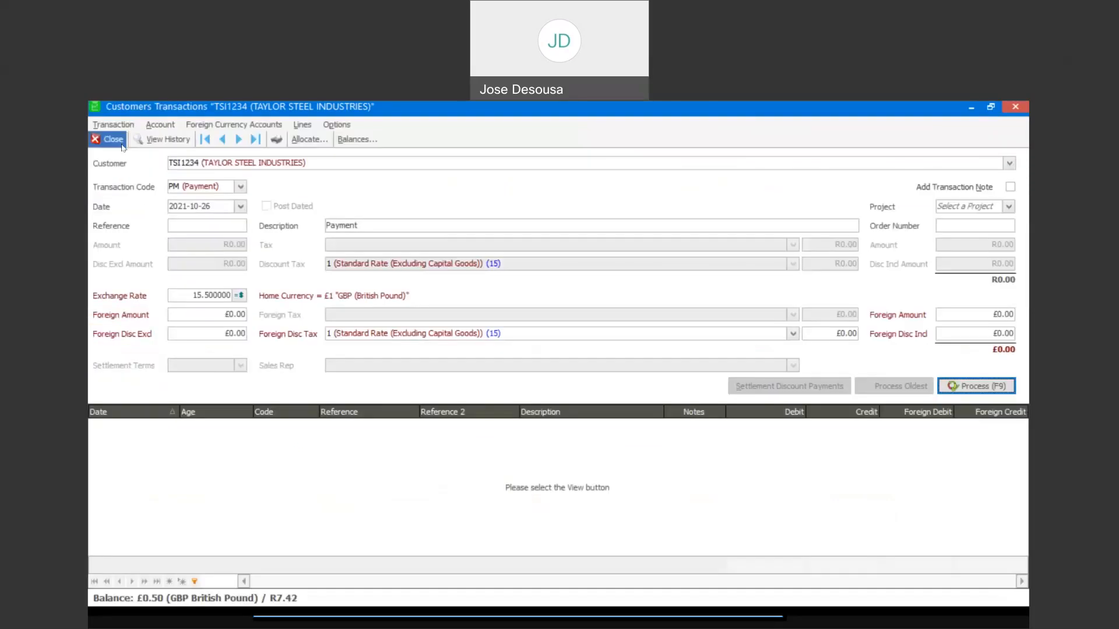
{"action": "left_click", "coordinate": [117, 143]}
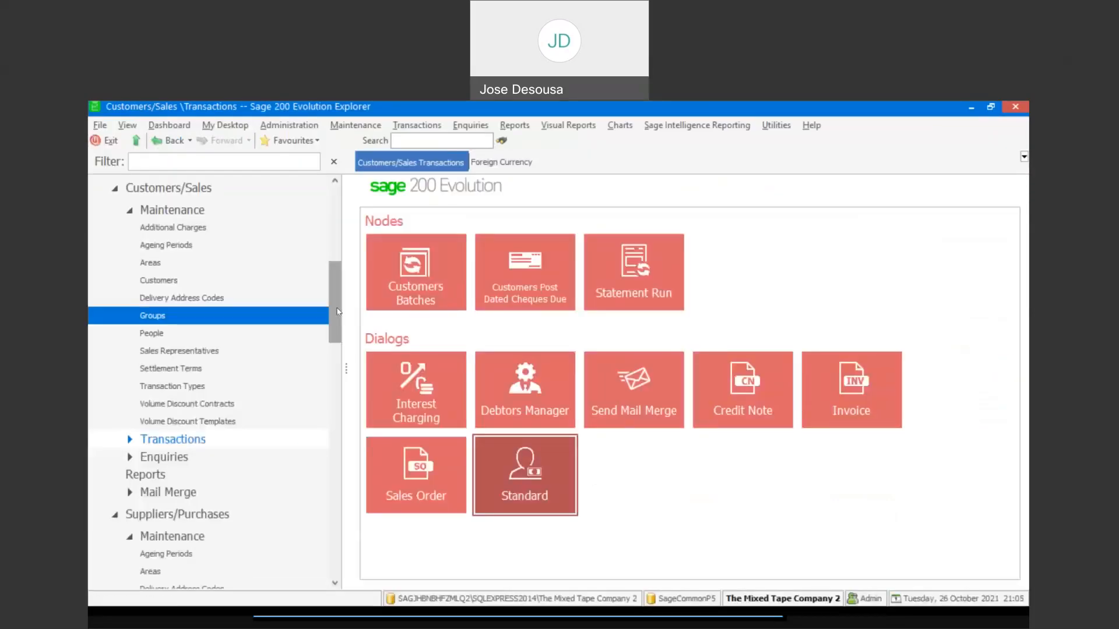
Step: Run an enquiry on TAYLOR STEEL INDUSTRIES from the customer list to review its transactions, and close it
{"action": "left_click_drag", "start_coordinate": [336, 311], "coordinate": [337, 306]}
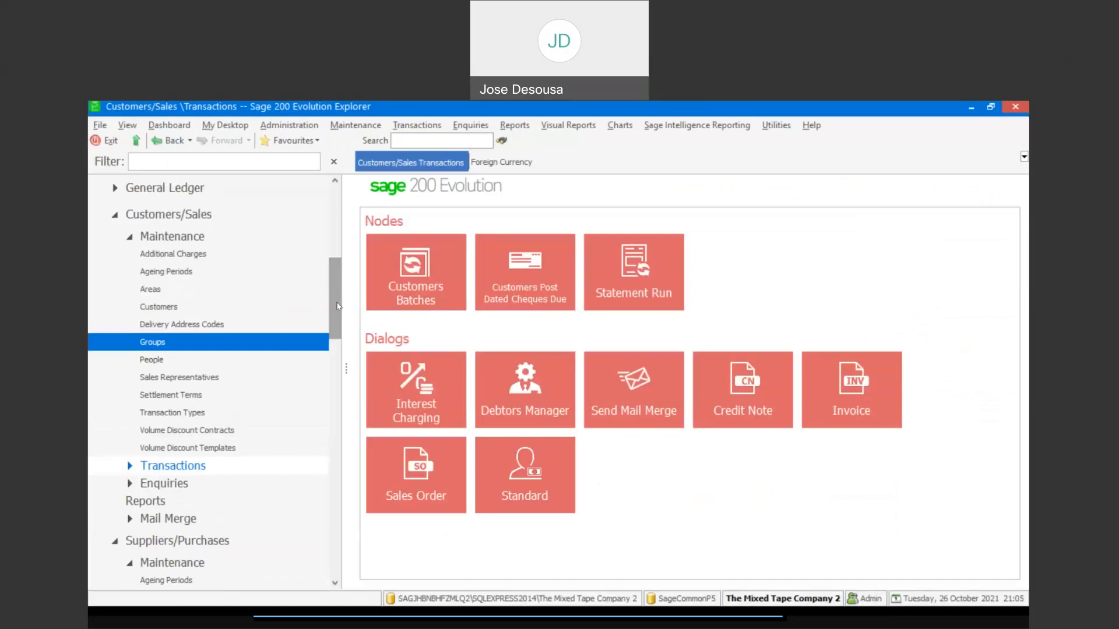
{"action": "left_click", "coordinate": [323, 306]}
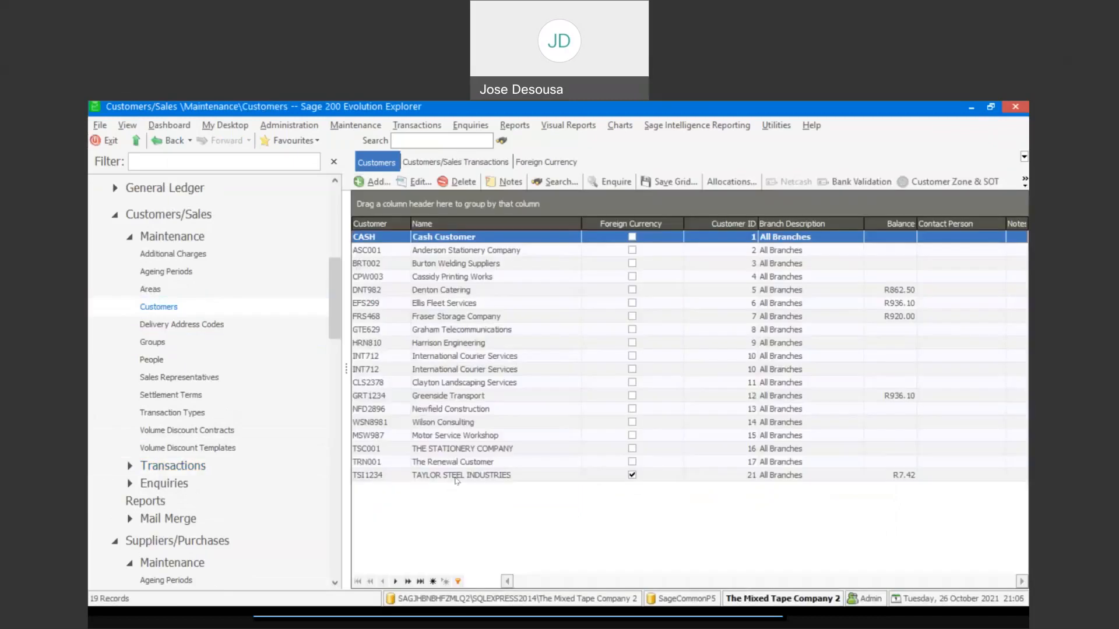
{"action": "right_click", "coordinate": [455, 476]}
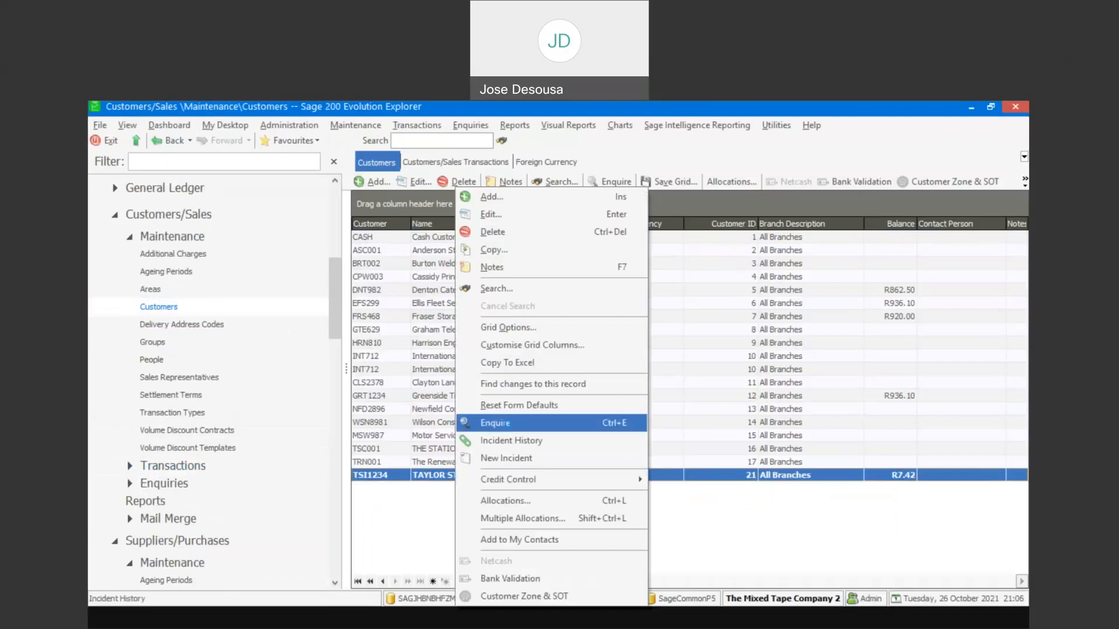
{"action": "left_click", "coordinate": [506, 424]}
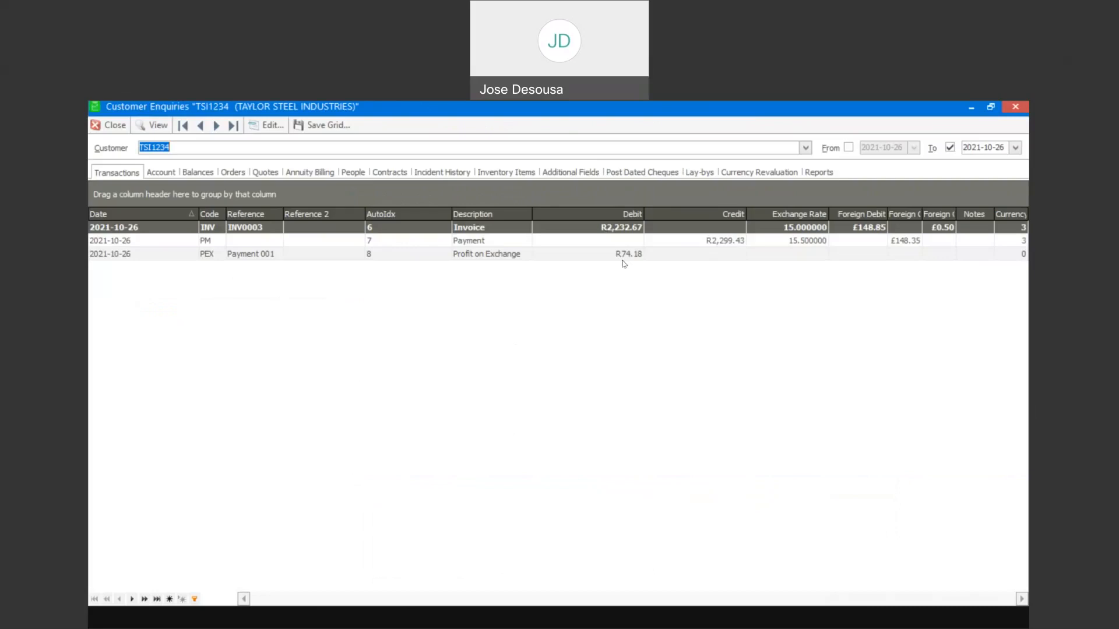
{"action": "left_click", "coordinate": [113, 125]}
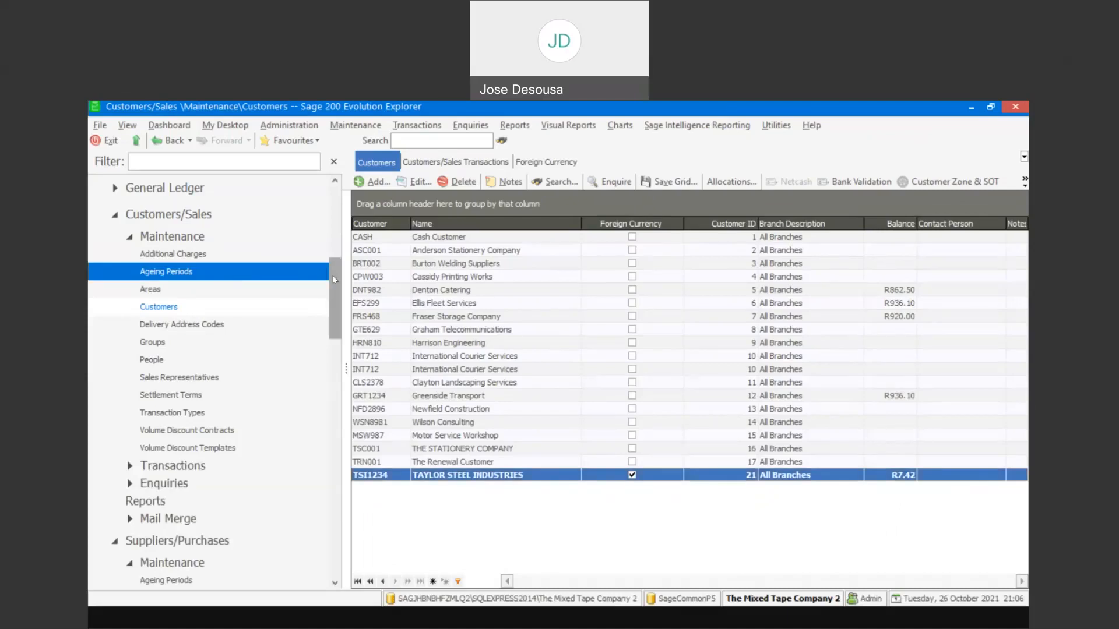
Step: Open a new Goods Received Voucher from the inventory transactions
{"action": "left_click_drag", "start_coordinate": [335, 280], "coordinate": [346, 436]}
{"action": "left_click", "coordinate": [239, 427]}
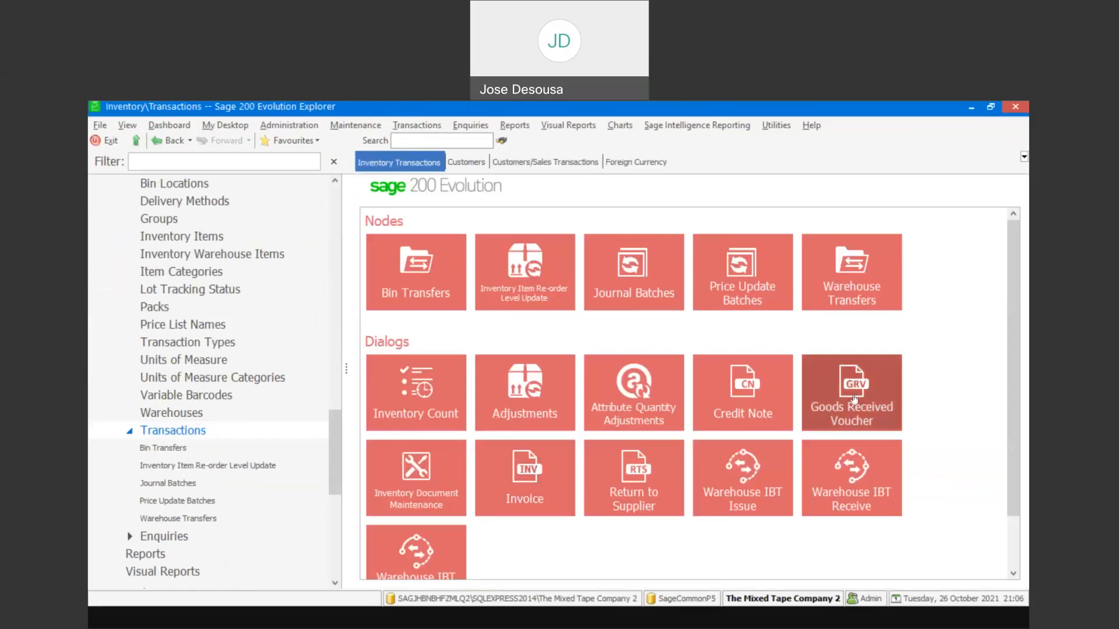
{"action": "left_click", "coordinate": [853, 397]}
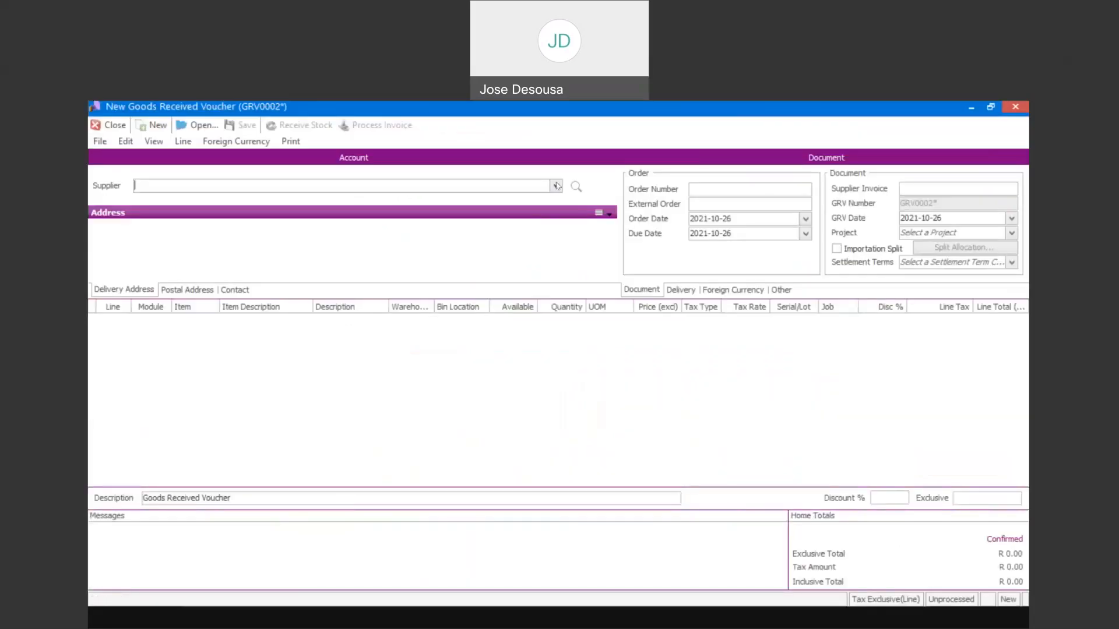
Step: Select REPEAT RECYCLING SERVICES as the voucher's supplier and check whether foreign or home amounts are entered
{"action": "left_click", "coordinate": [556, 185]}
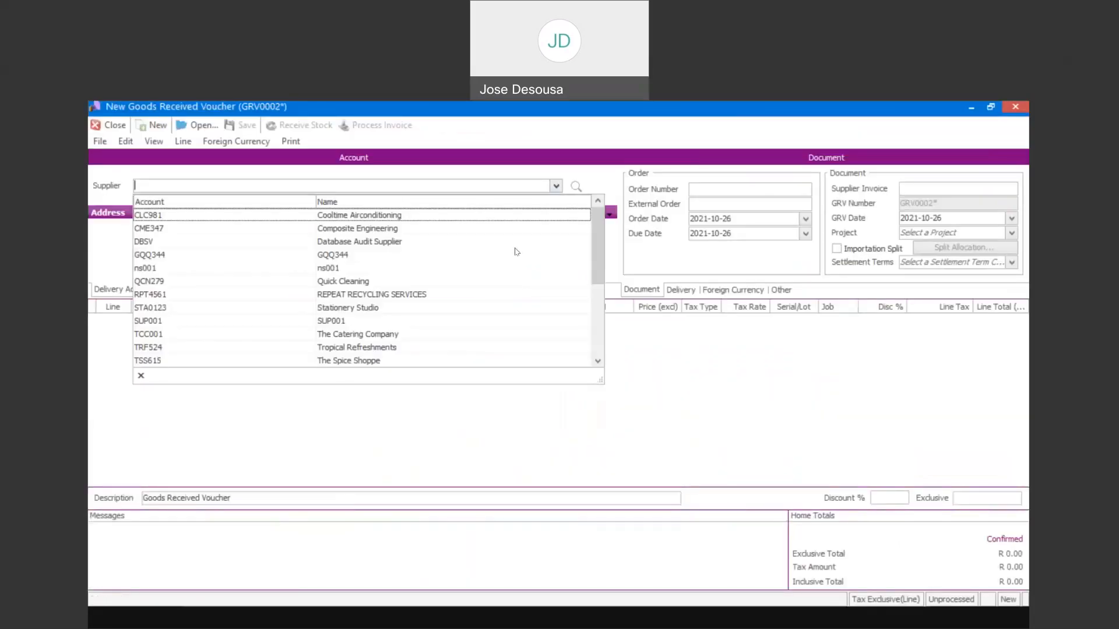
{"action": "left_click", "coordinate": [460, 294]}
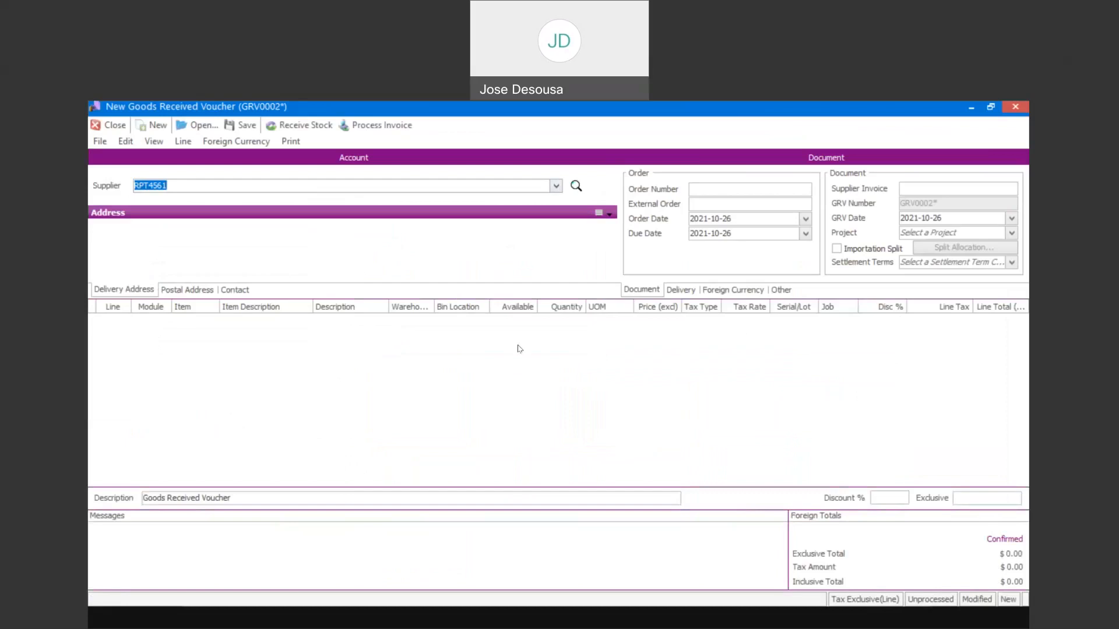
{"action": "left_click", "coordinate": [237, 145]}
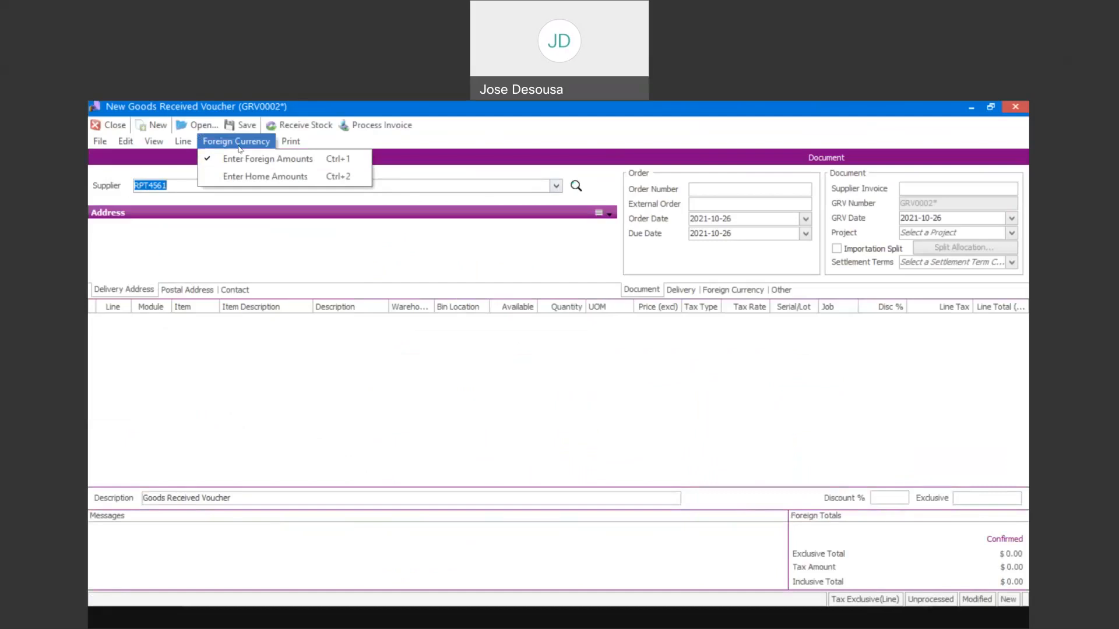
Step: Start the first voucher line and select item GRP2837 Green Pepper Layer
{"action": "left_click", "coordinate": [313, 344]}
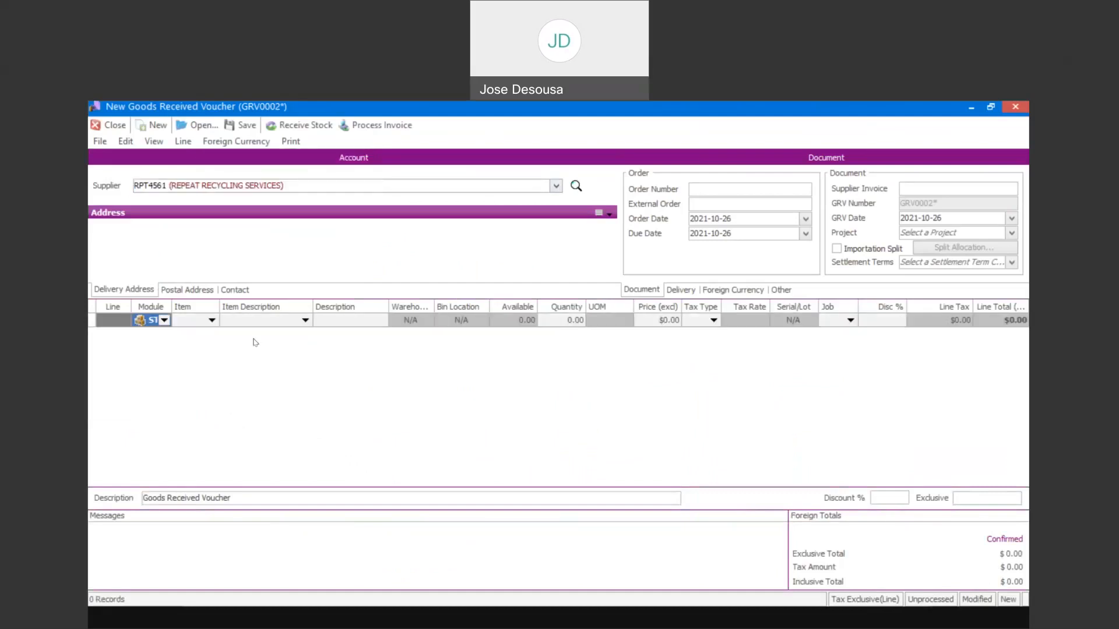
{"action": "left_click", "coordinate": [211, 321]}
{"action": "key", "text": "Down"}
{"action": "key", "text": "Down"}
{"action": "key", "text": "Down"}
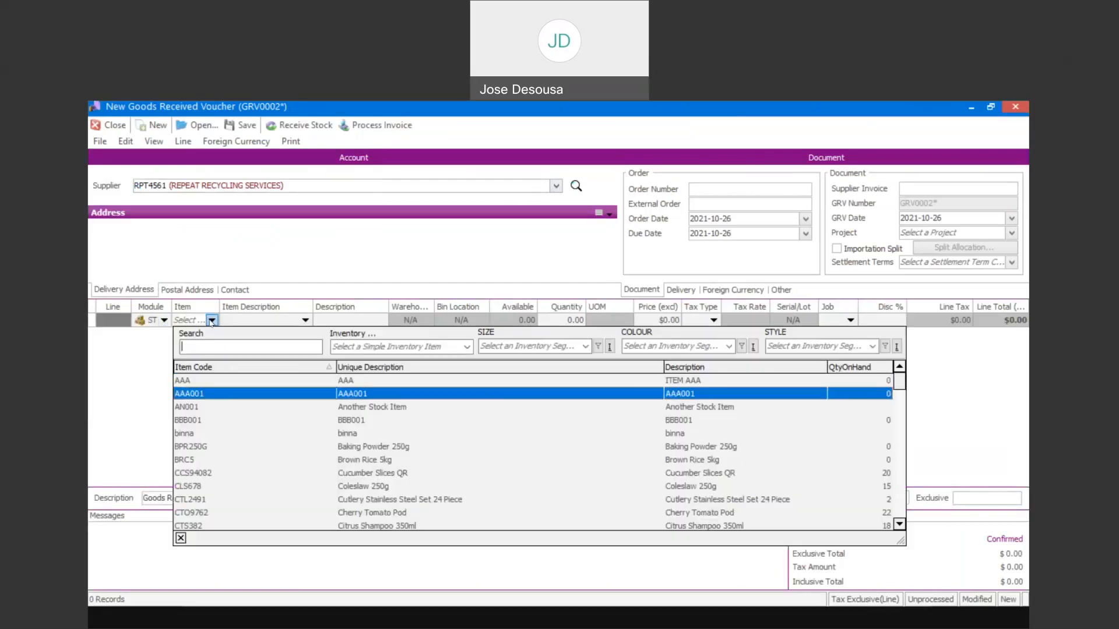
{"action": "key", "text": "Down"}
{"action": "key", "text": "Down"}
{"action": "key", "text": "Down"}
{"action": "key", "text": "Down"}
{"action": "key", "text": "Down"}
{"action": "key", "text": "Down"}
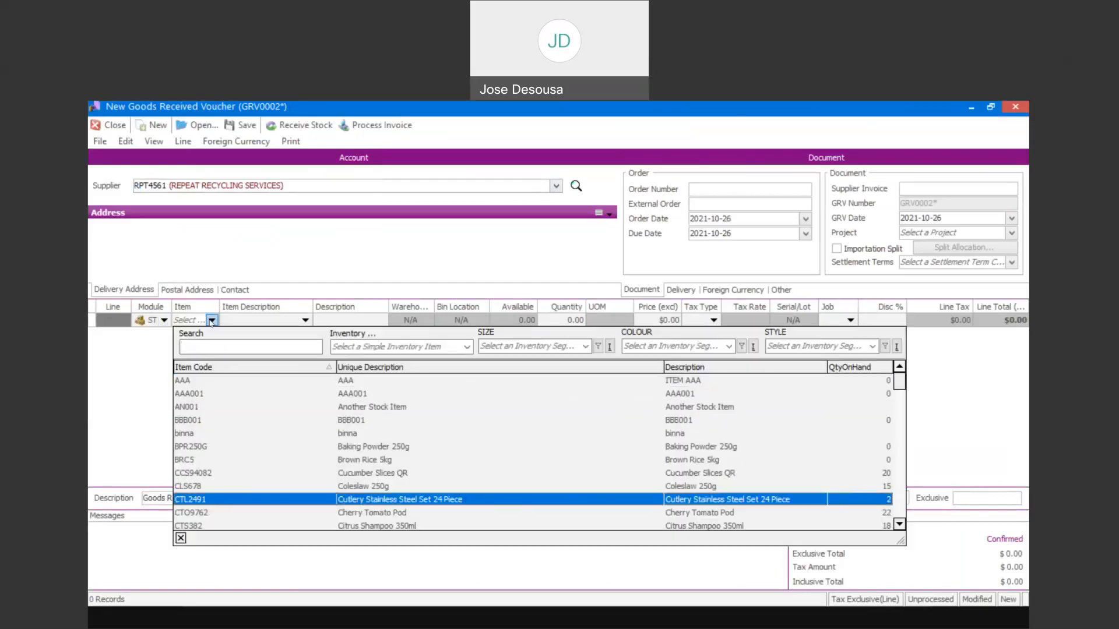
{"action": "key", "text": "Down"}
{"action": "key", "text": "Down"}
{"action": "key", "text": "Down"}
{"action": "key", "text": "Down"}
{"action": "key", "text": "Down"}
{"action": "key", "text": "Down"}
{"action": "key", "text": "Down"}
{"action": "key", "text": "Down"}
{"action": "key", "text": "Down"}
{"action": "key", "text": "Down"}
{"action": "key", "text": "Down"}
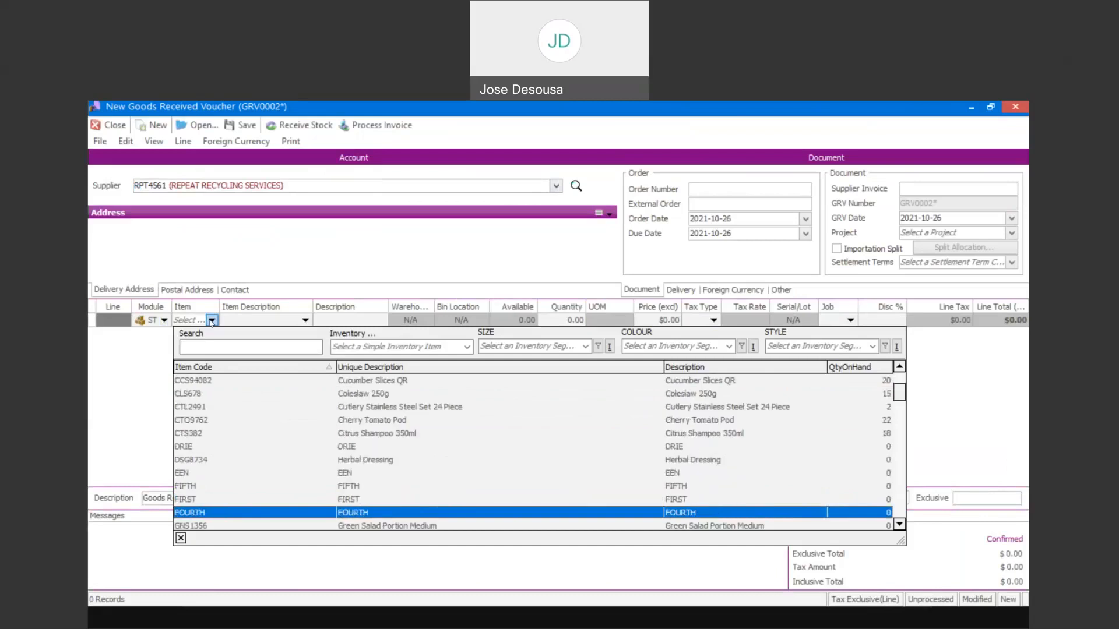
{"action": "key", "text": "Up"}
{"action": "key", "text": "Return"}
Step: Set the Green Pepper Layer quantity to 5 and complete the line with its default price and tax type
{"action": "key", "text": "Tab"}
{"action": "key", "text": "Tab"}
{"action": "key", "text": "Tab"}
{"action": "key", "text": "Tab"}
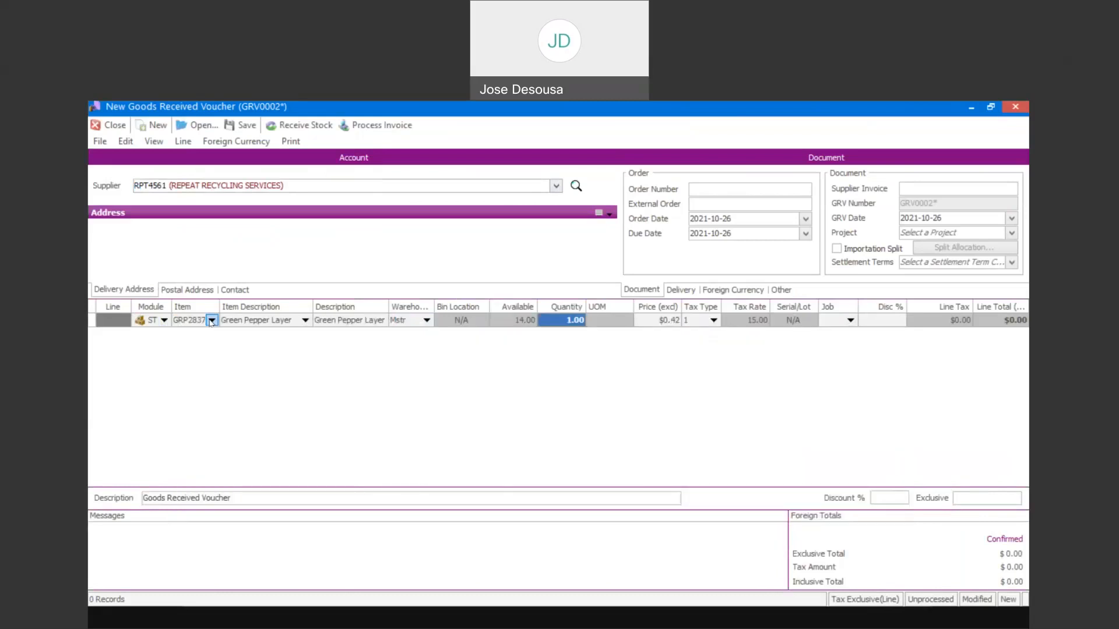
{"action": "type", "text": "5"}
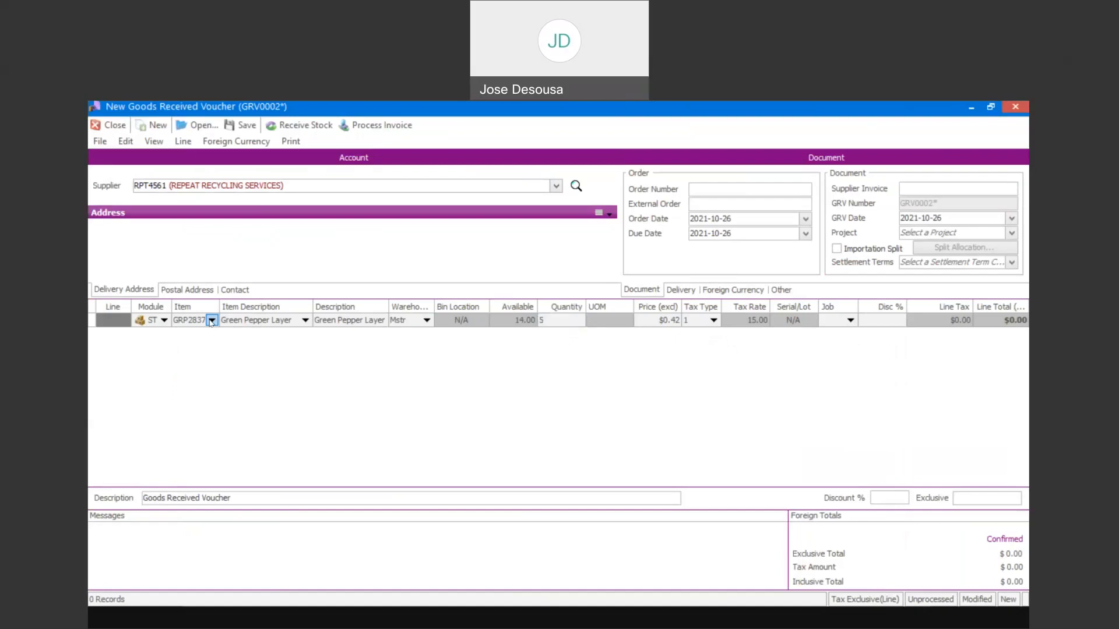
{"action": "key", "text": "Tab"}
{"action": "key", "text": "Tab"}
{"action": "key", "text": "Tab"}
{"action": "key", "text": "Tab"}
{"action": "key", "text": "Tab"}
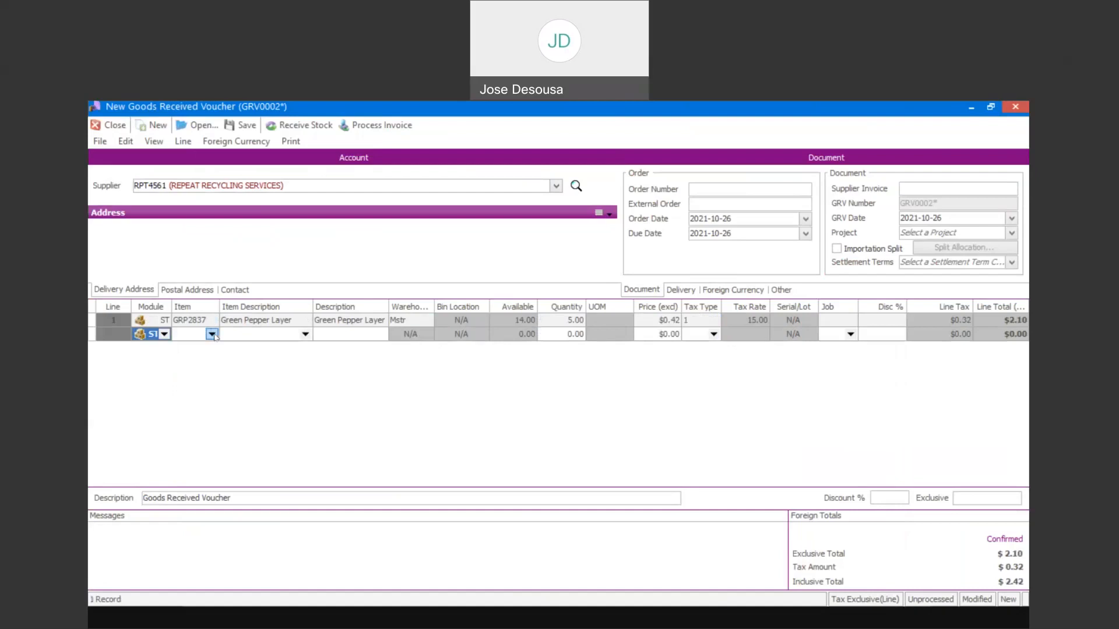
Step: Add a second line for item CCS94082 Cucumber Slices QR with quantity 1 from warehouse Mstr
{"action": "left_click", "coordinate": [213, 335]}
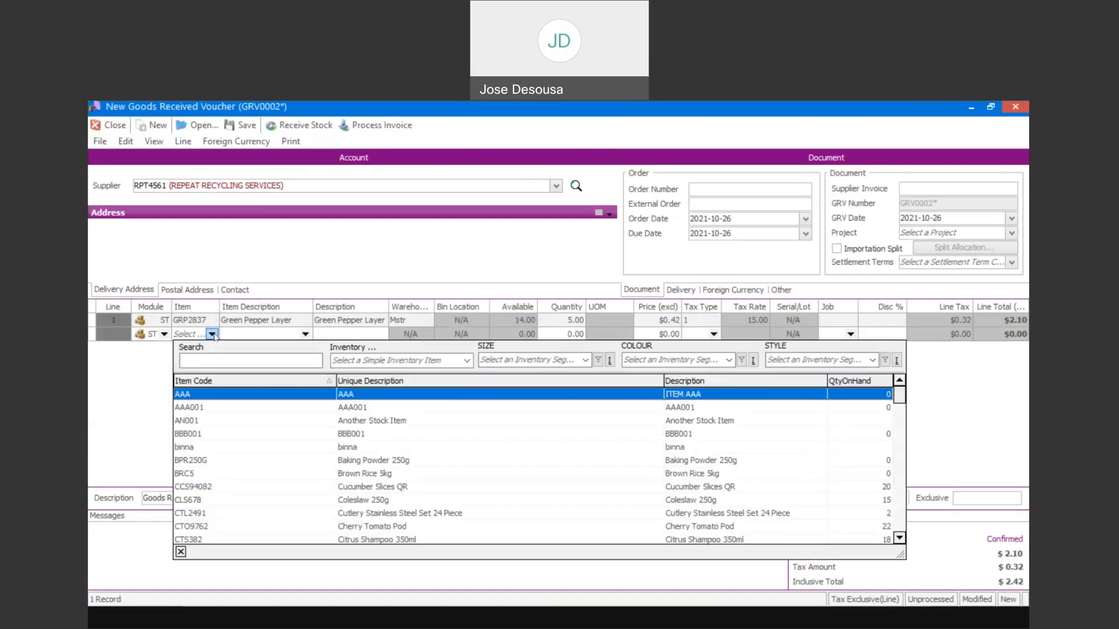
{"action": "key", "text": "c"}
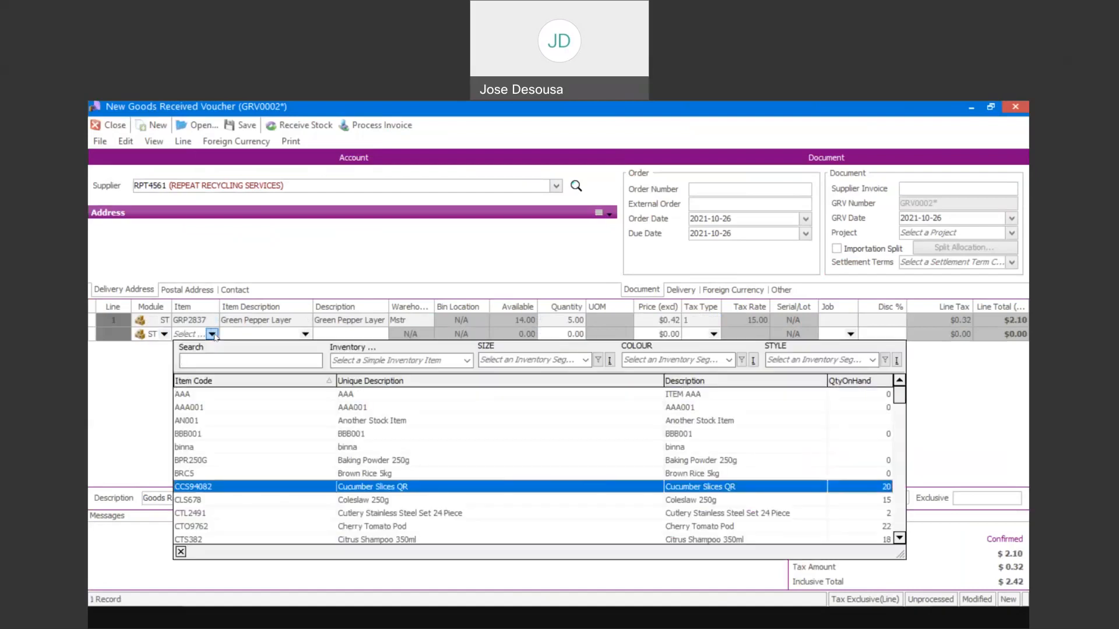
{"action": "key", "text": "Return"}
{"action": "key", "text": "Tab"}
{"action": "key", "text": "Tab"}
{"action": "type", "text": "m"}
{"action": "key", "text": "Tab"}
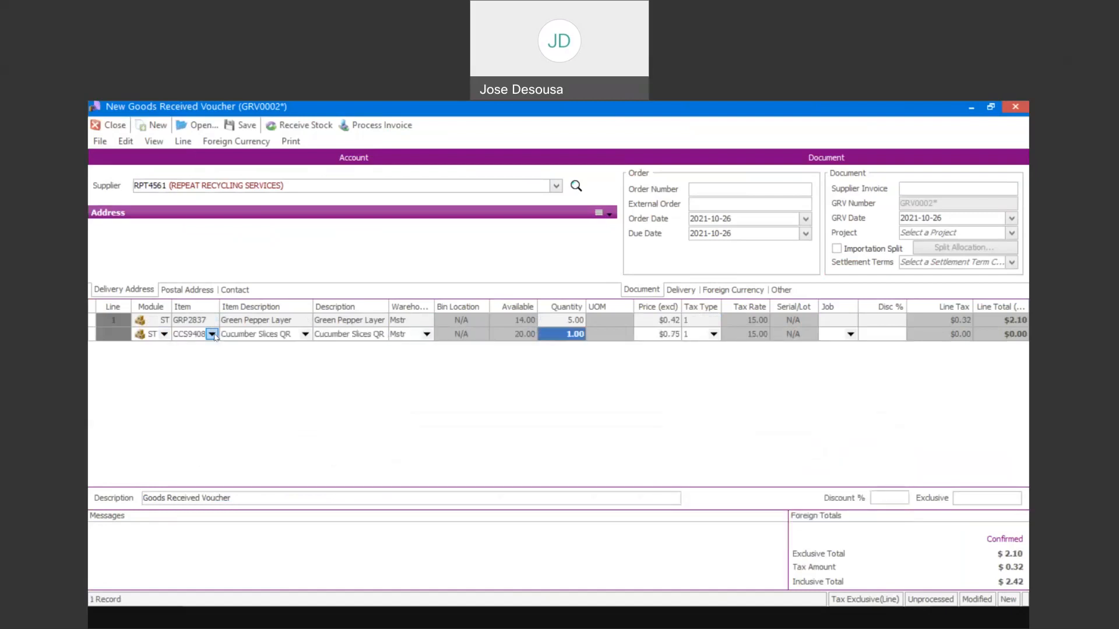
{"action": "key", "text": "Tab"}
{"action": "key", "text": "Tab"}
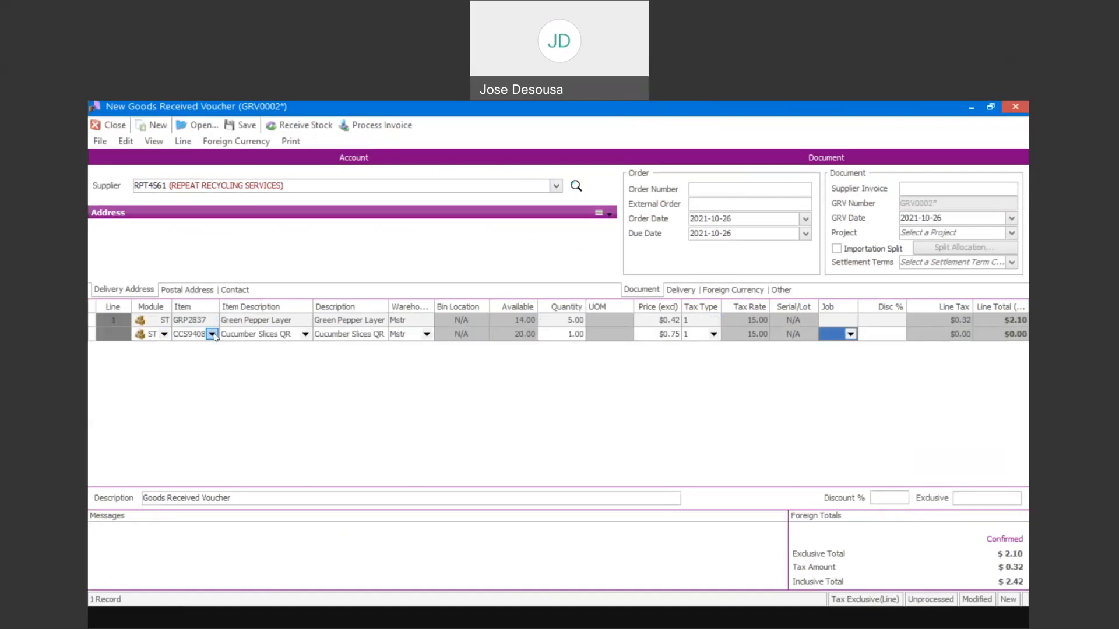
{"action": "key", "text": "Tab"}
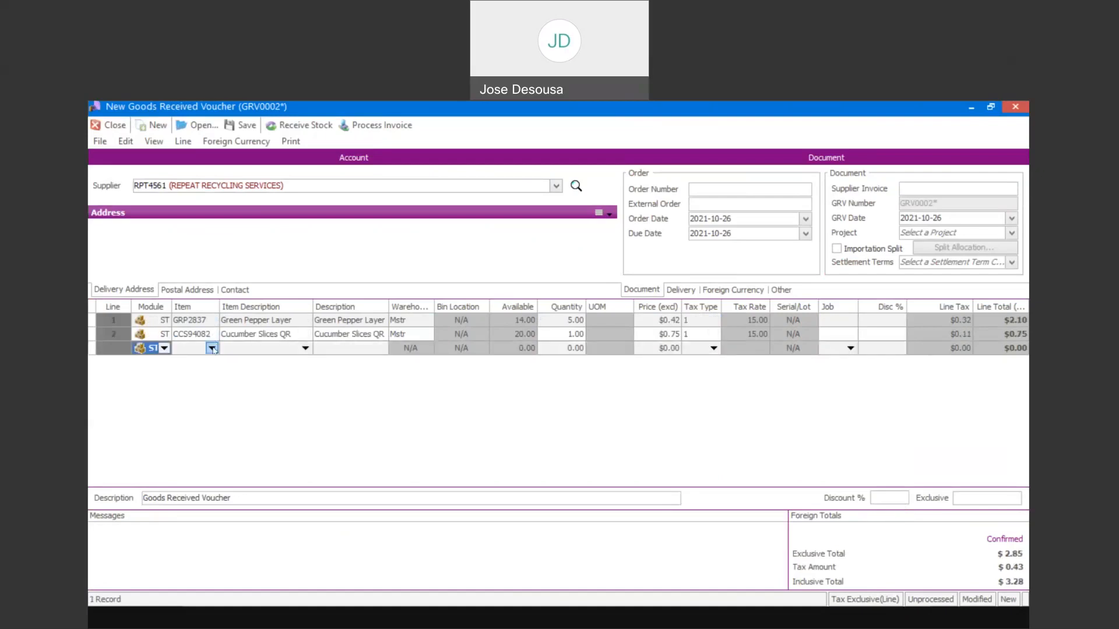
Step: Select item CTS382 Citrus Shampoo 350ml on the third voucher line
{"action": "left_click", "coordinate": [213, 348]}
{"action": "key", "text": "Down"}
{"action": "key", "text": "Down"}
{"action": "key", "text": "Down"}
{"action": "key", "text": "Down"}
{"action": "key", "text": "Down"}
{"action": "key", "text": "Down"}
{"action": "key", "text": "Down"}
{"action": "key", "text": "Down"}
{"action": "key", "text": "Down"}
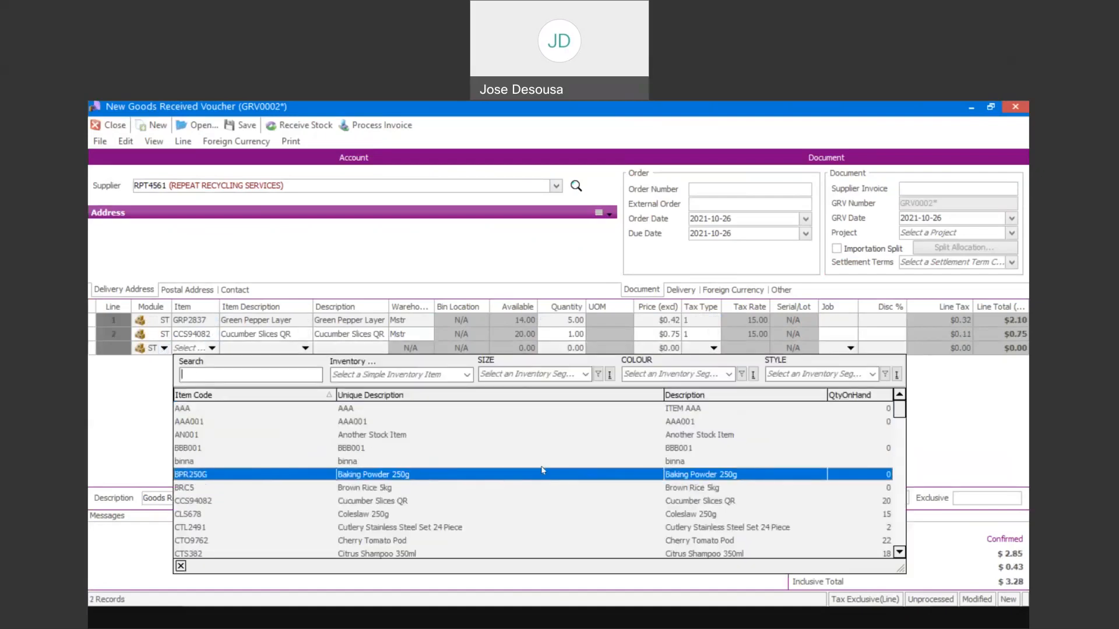
{"action": "key", "text": "Up"}
{"action": "key", "text": "Up"}
{"action": "key", "text": "Return"}
{"action": "key", "text": "Tab"}
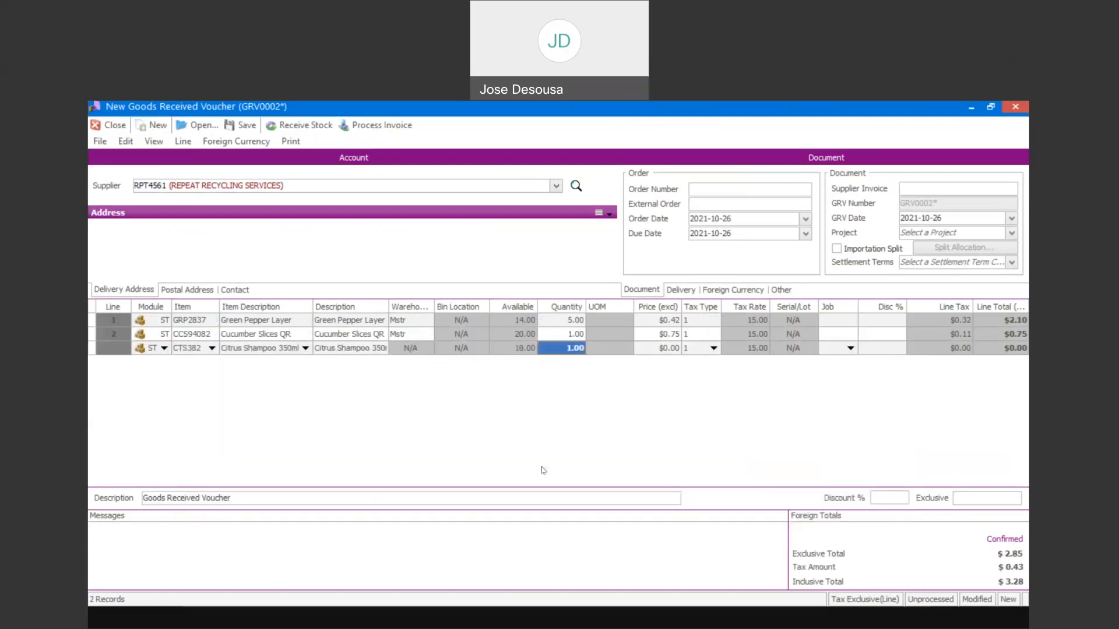
Step: Set the Citrus Shampoo 350ml price to $80 excluding tax and complete the line with its default tax type
{"action": "key", "text": "Tab"}
{"action": "type", "text": "80"}
{"action": "key", "text": "Tab"}
{"action": "key", "text": "Tab"}
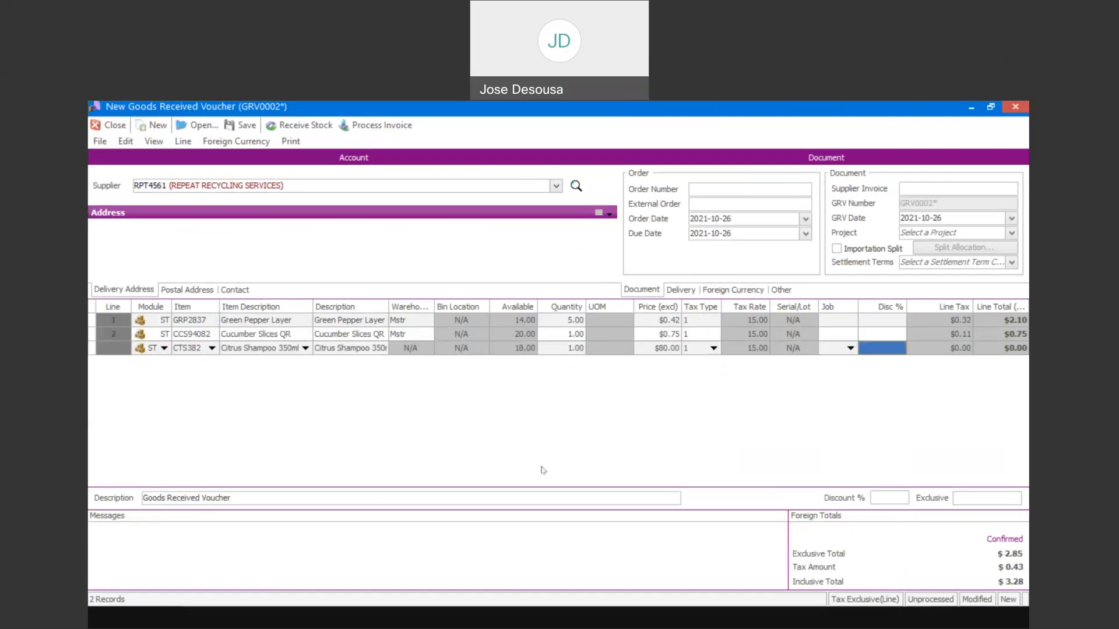
{"action": "key", "text": "Tab"}
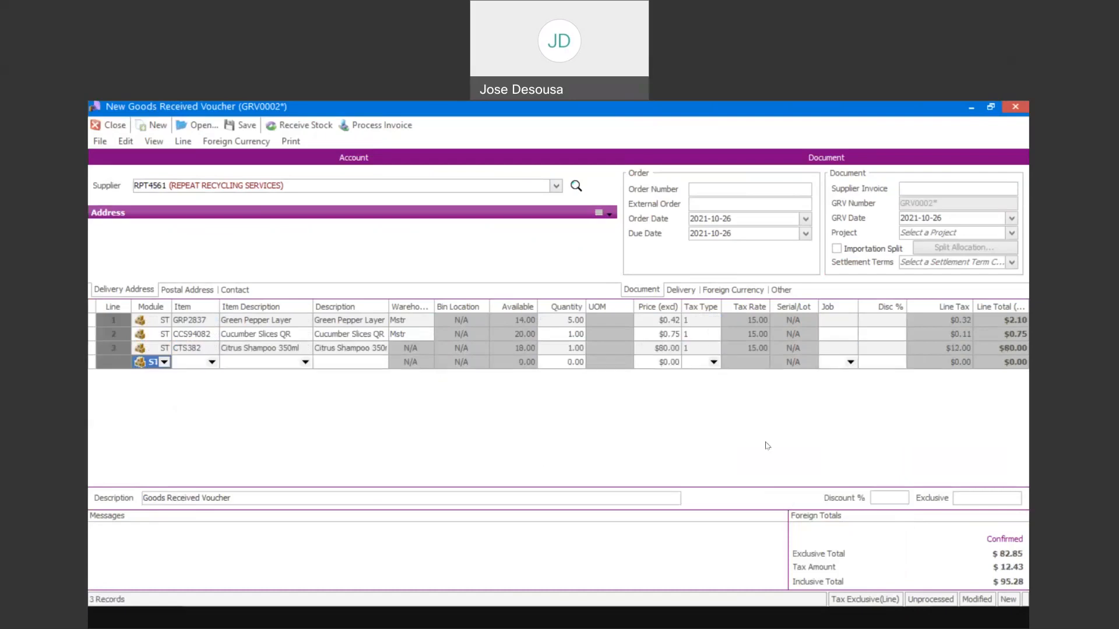
Step: Review the voucher's foreign currency details and enter S123456 as the supplier invoice number
{"action": "left_click", "coordinate": [712, 291]}
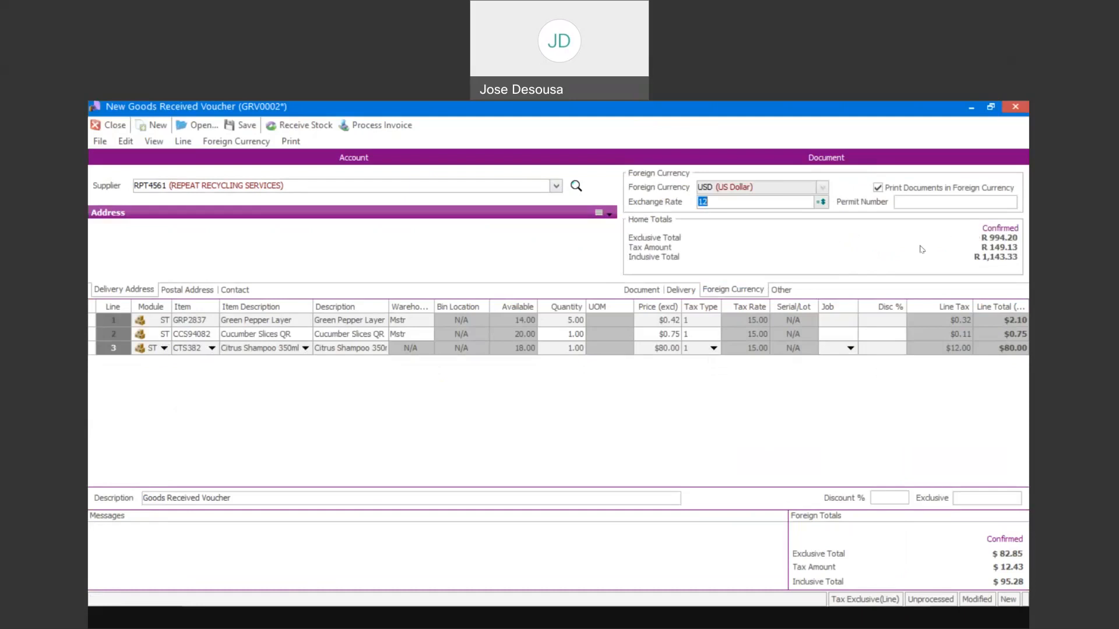
{"action": "left_click", "coordinate": [641, 291]}
{"action": "left_click", "coordinate": [903, 188]}
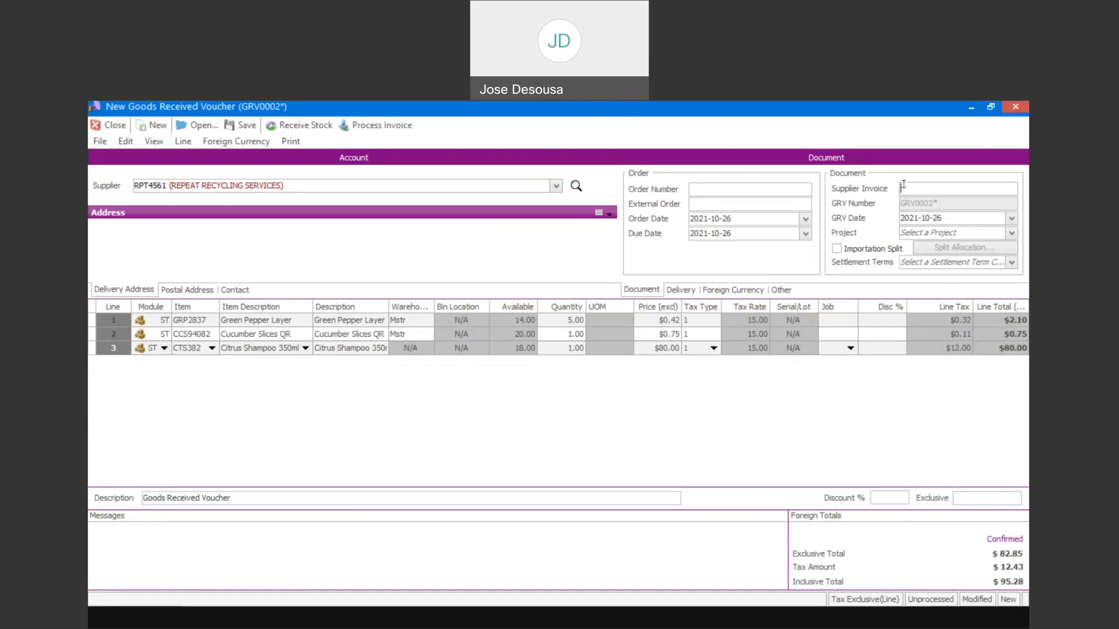
{"action": "type", "text": "s"}
{"action": "key", "text": "BackSpace"}
{"action": "type", "text": "S123456"}
Step: Process the voucher's invoice without printing the goods received document, preview the supplier invoice, and close the voucher
{"action": "left_click", "coordinate": [391, 121]}
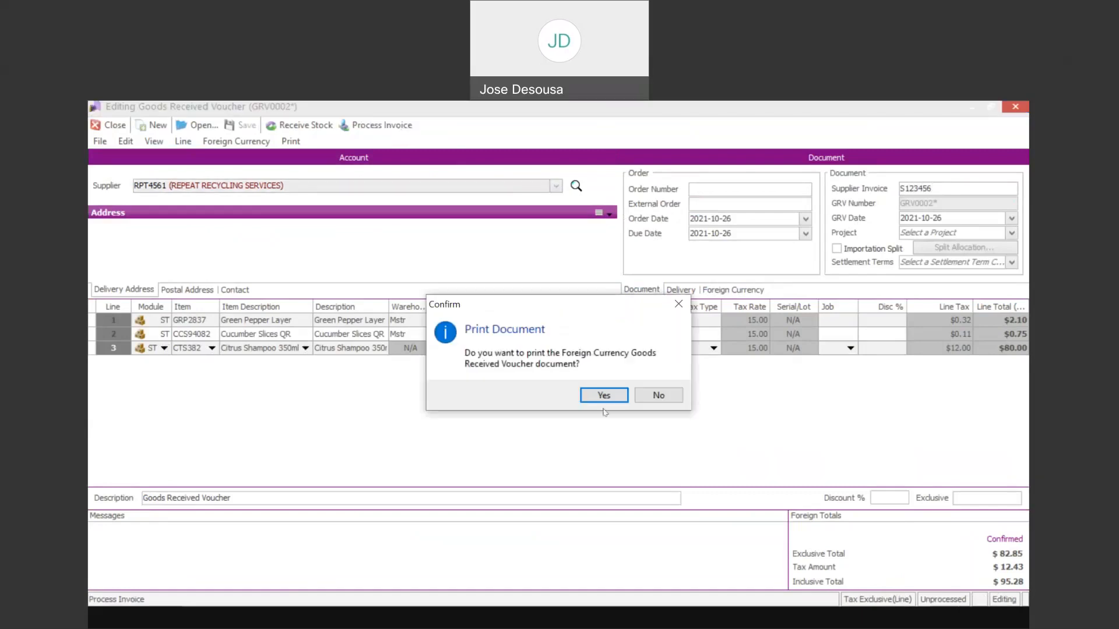
{"action": "left_click", "coordinate": [661, 396]}
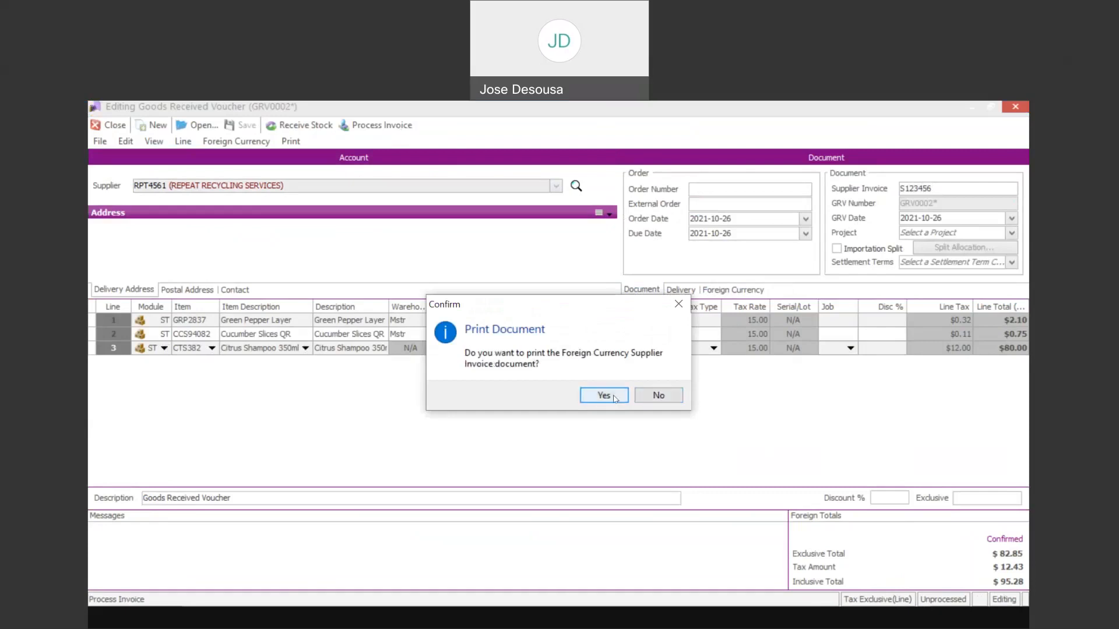
{"action": "left_click", "coordinate": [615, 398]}
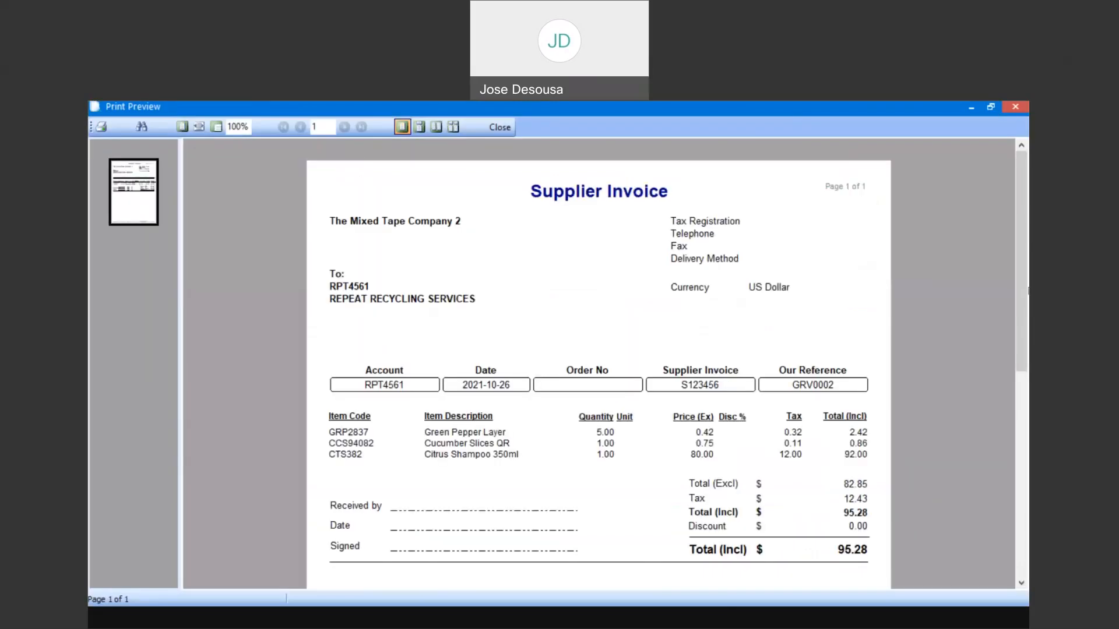
{"action": "scroll", "coordinate": [1022, 296], "scroll_direction": "down", "scroll_amount": 1}
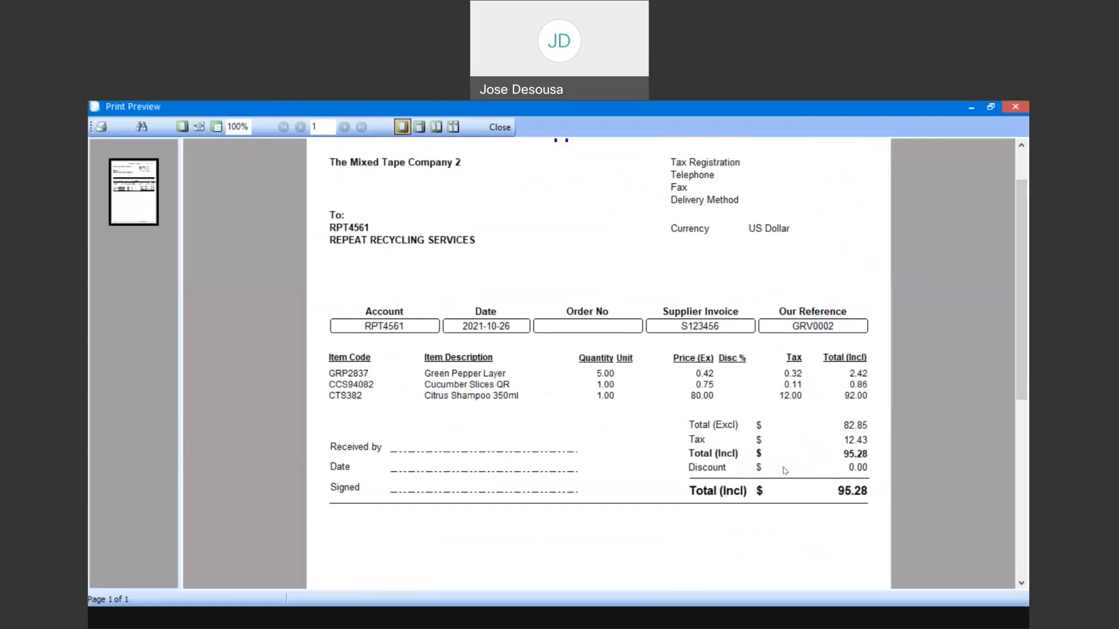
{"action": "left_click", "coordinate": [500, 127]}
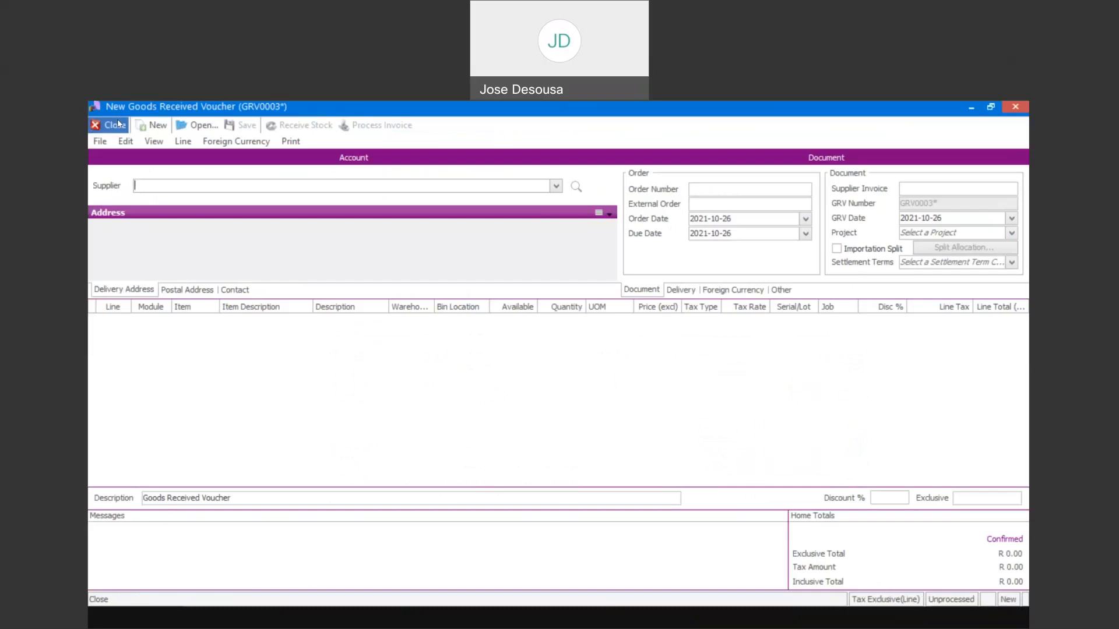
{"action": "left_click", "coordinate": [110, 124]}
Step: Set the US Dollar buy and sell exchange rates for 2021-10-26 to R12.30 and save the currency
{"action": "left_click_drag", "start_coordinate": [339, 452], "coordinate": [334, 228]}
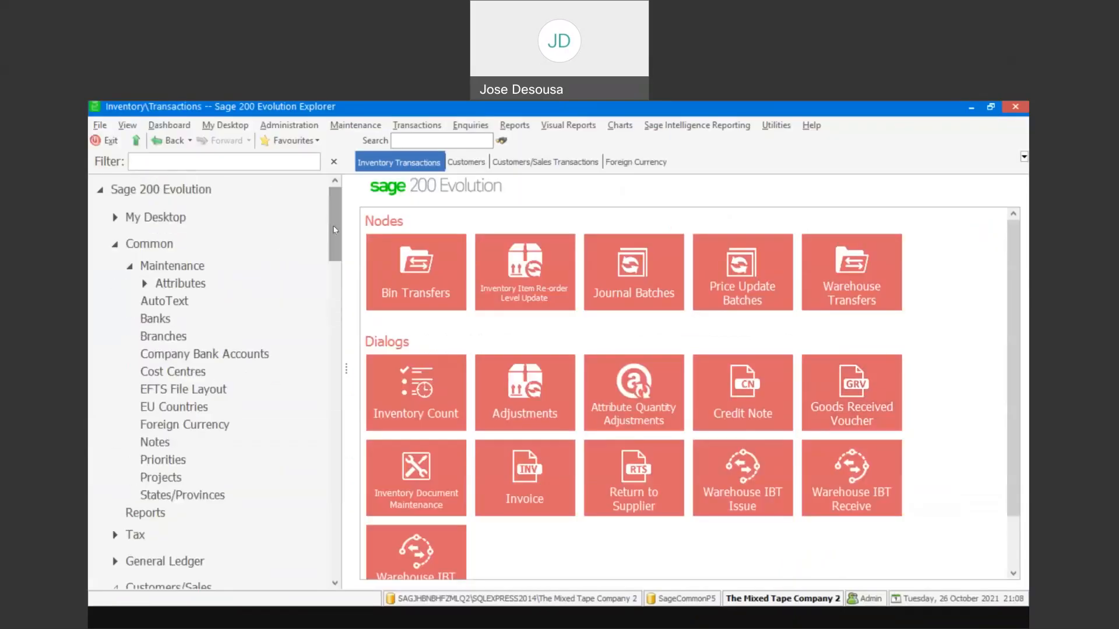
{"action": "left_click", "coordinate": [185, 424]}
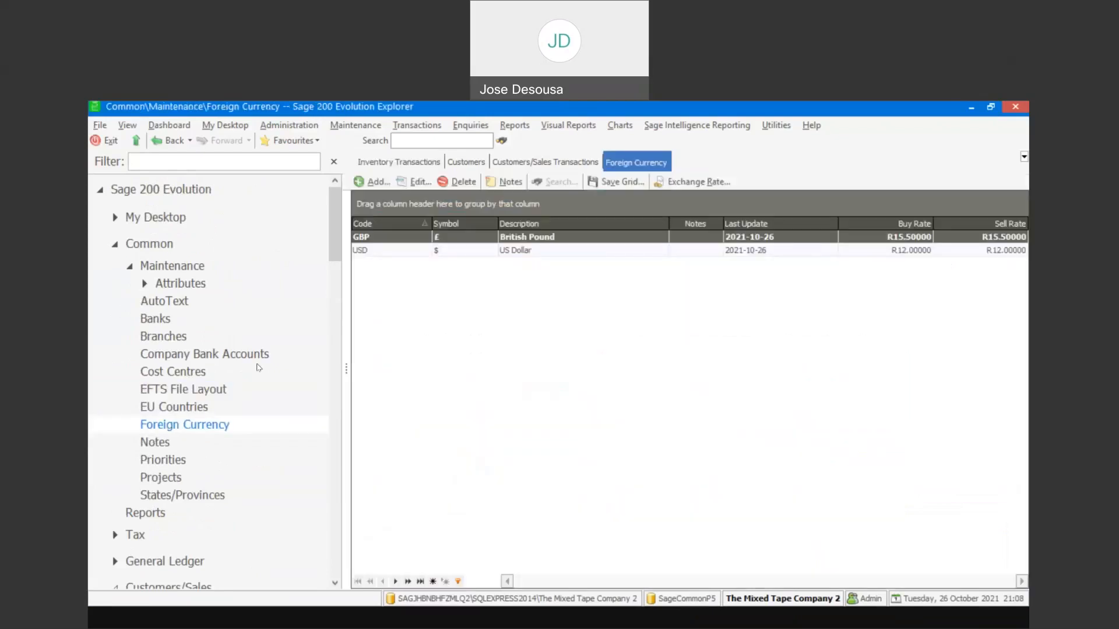
{"action": "left_click", "coordinate": [415, 251]}
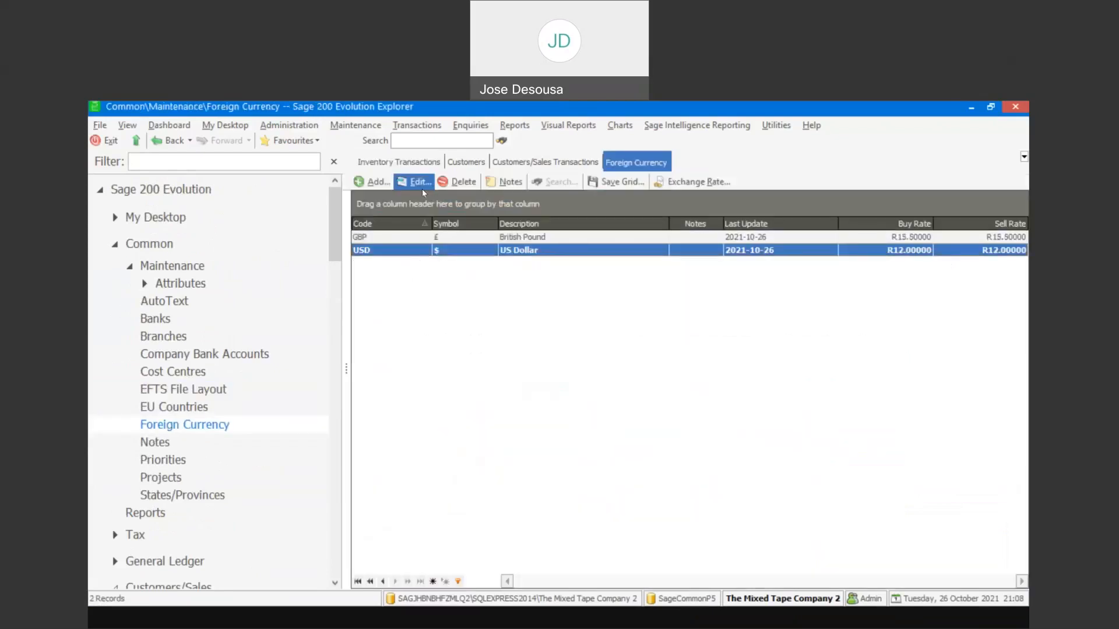
{"action": "left_click", "coordinate": [419, 182]}
{"action": "left_click", "coordinate": [449, 452]}
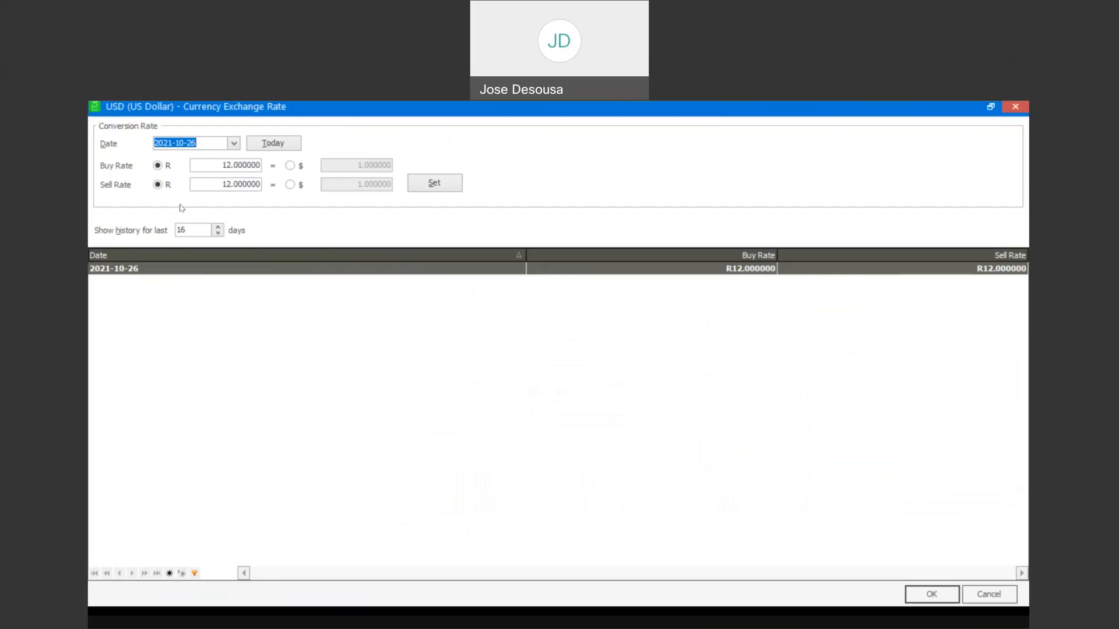
{"action": "left_click", "coordinate": [233, 165]}
{"action": "type", "text": "12.30"}
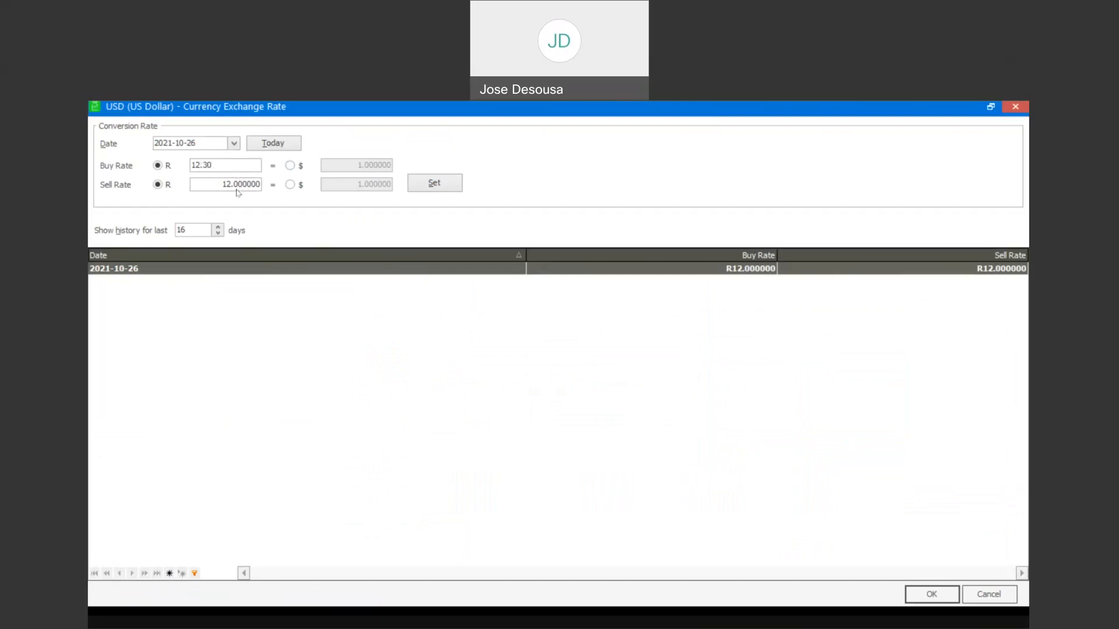
{"action": "left_click", "coordinate": [232, 185]}
{"action": "type", "text": "12.30"}
{"action": "left_click", "coordinate": [441, 187]}
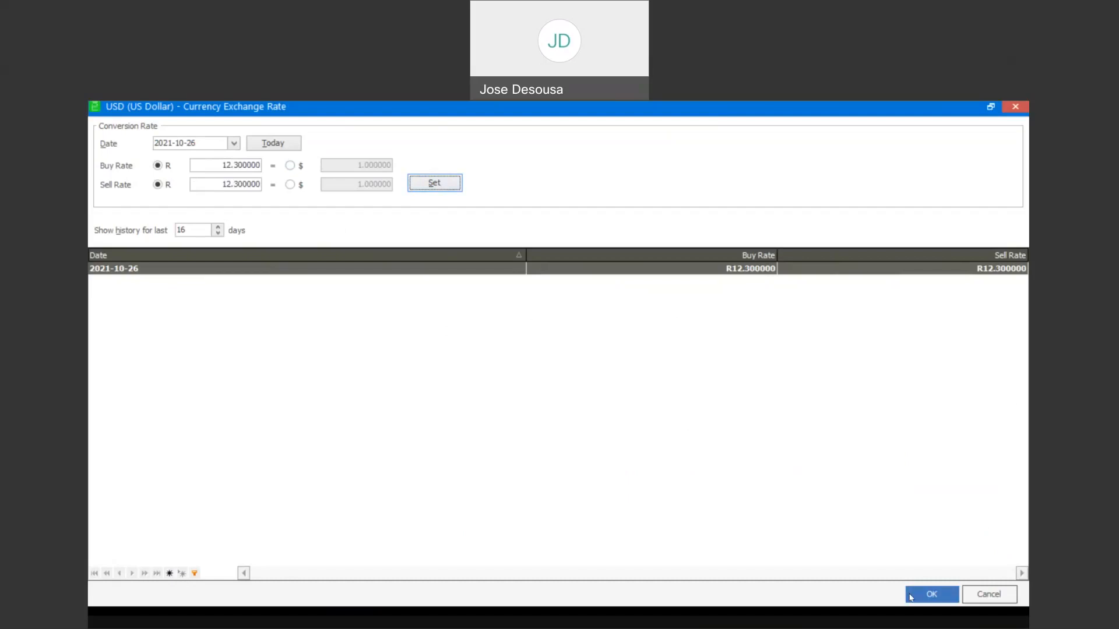
{"action": "left_click", "coordinate": [911, 596]}
{"action": "left_click", "coordinate": [629, 455]}
Step: Start a standard supplier transaction for REPEAT RECYCLING SERVICES with transaction code PM (Payment)
{"action": "left_click", "coordinate": [302, 278]}
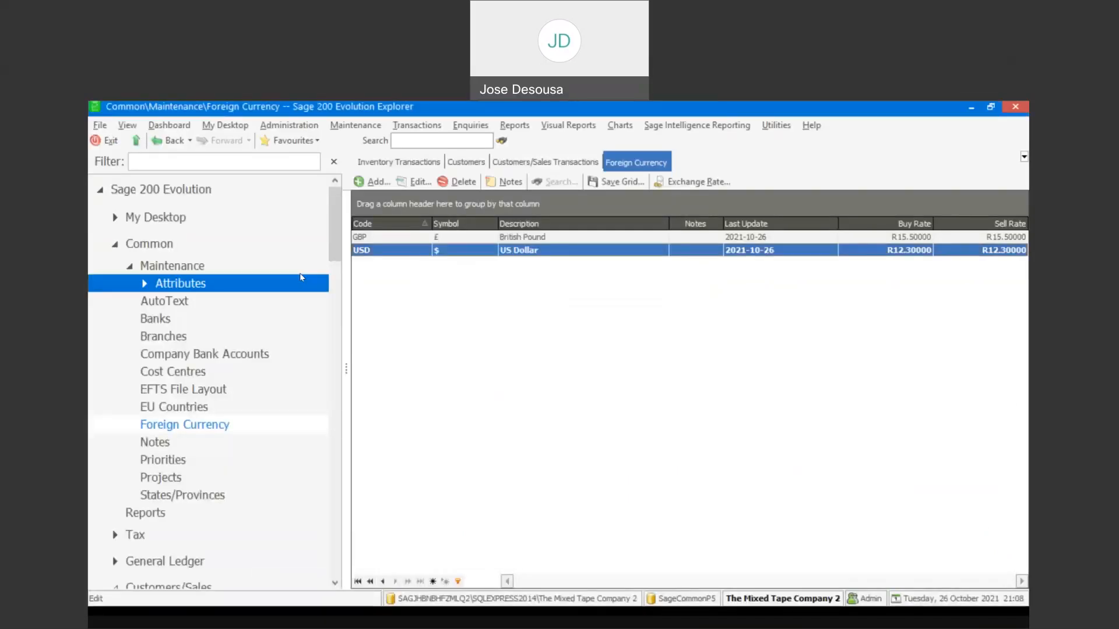
{"action": "scroll", "coordinate": [333, 271], "scroll_direction": "down", "scroll_amount": 3}
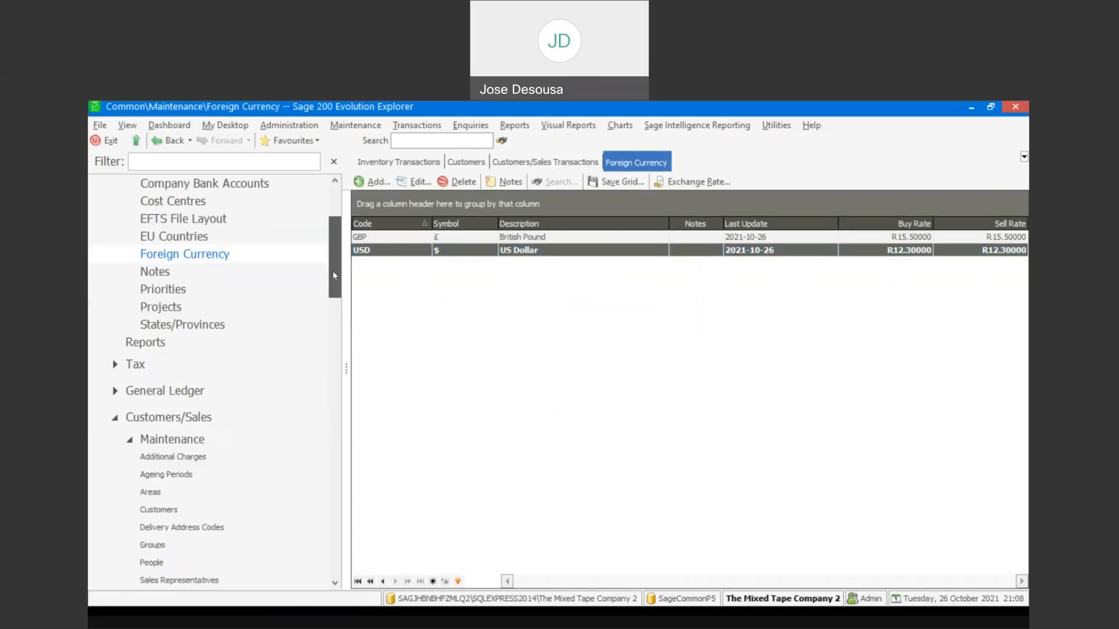
{"action": "left_click_drag", "start_coordinate": [333, 271], "coordinate": [339, 376]}
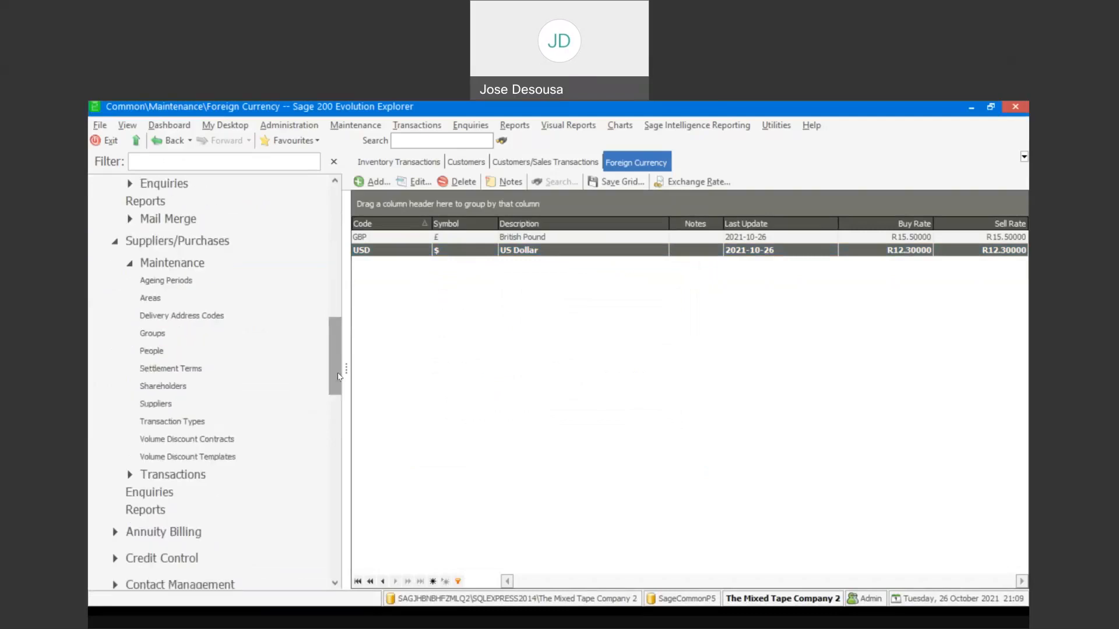
{"action": "left_click", "coordinate": [193, 479]}
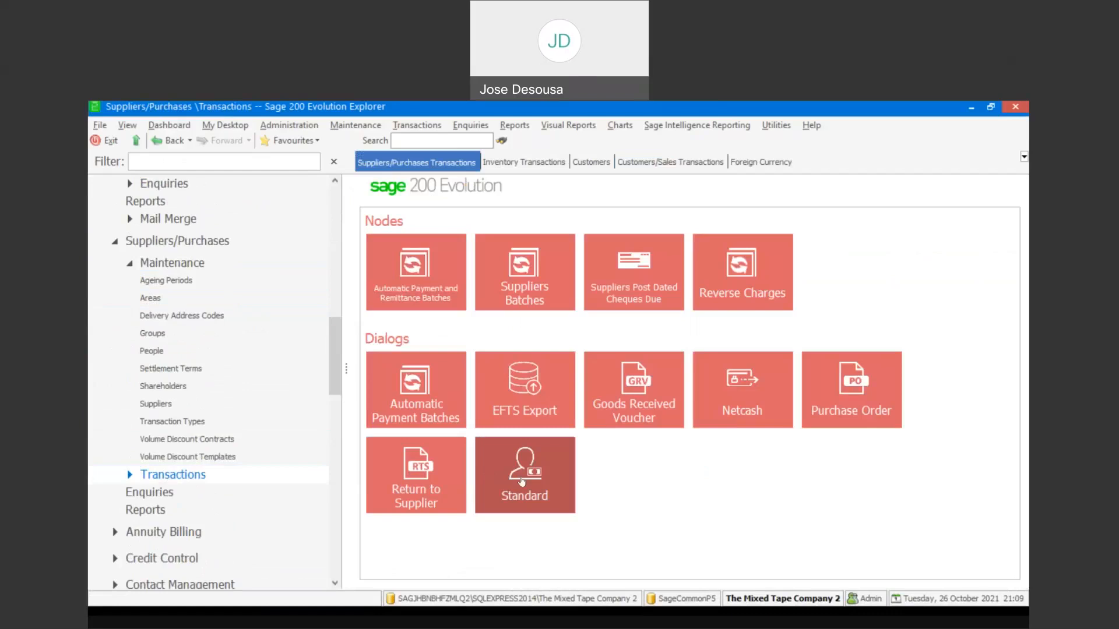
{"action": "left_click", "coordinate": [522, 481]}
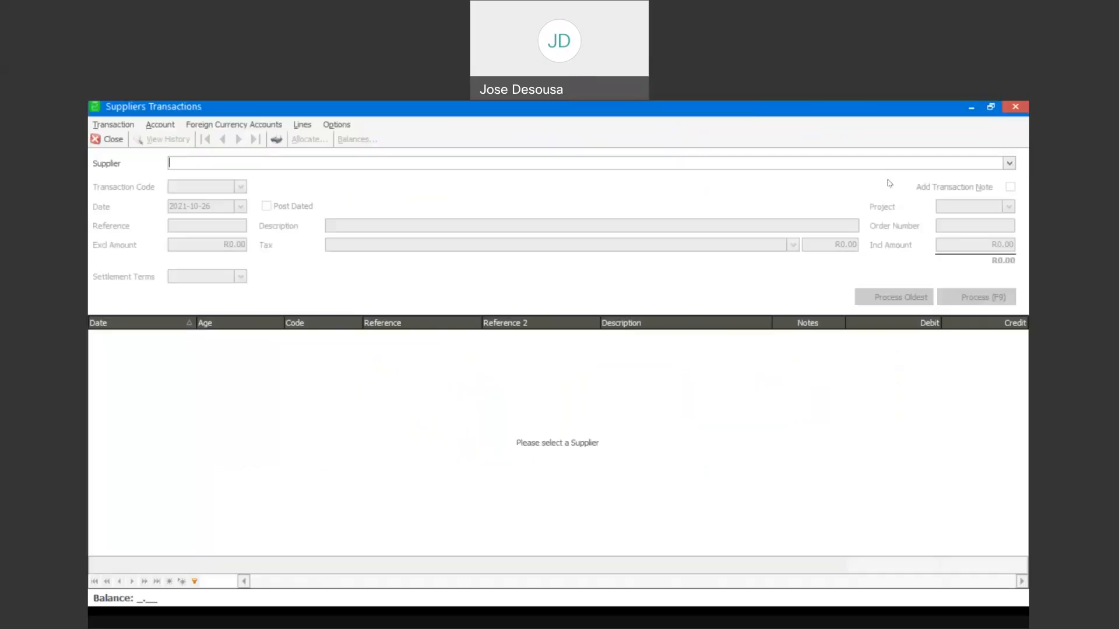
{"action": "left_click", "coordinate": [1010, 162]}
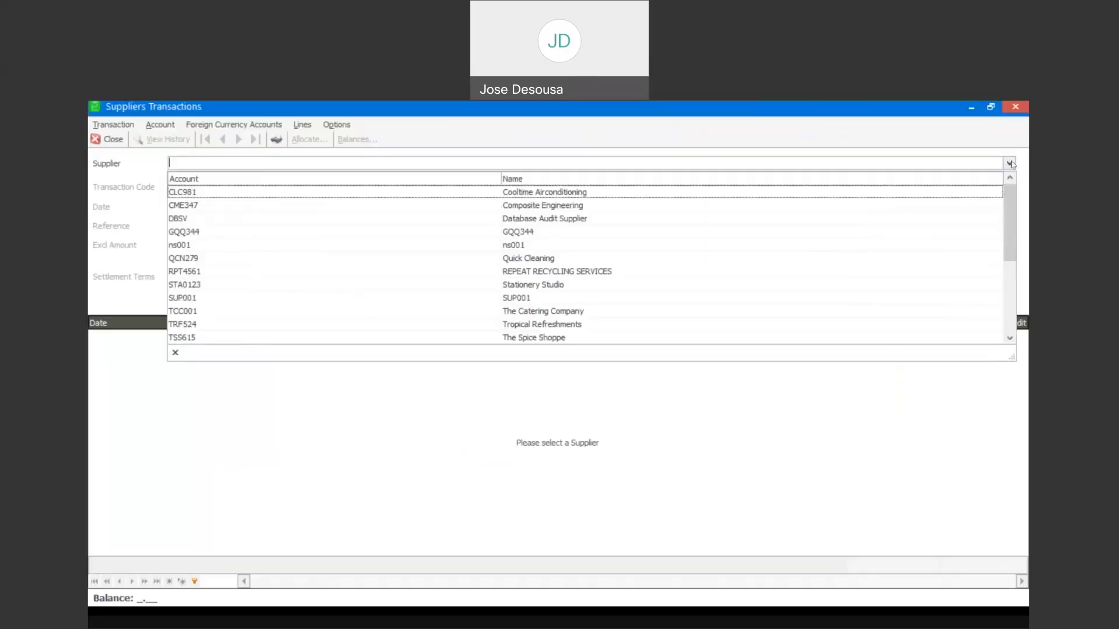
{"action": "left_click", "coordinate": [565, 274]}
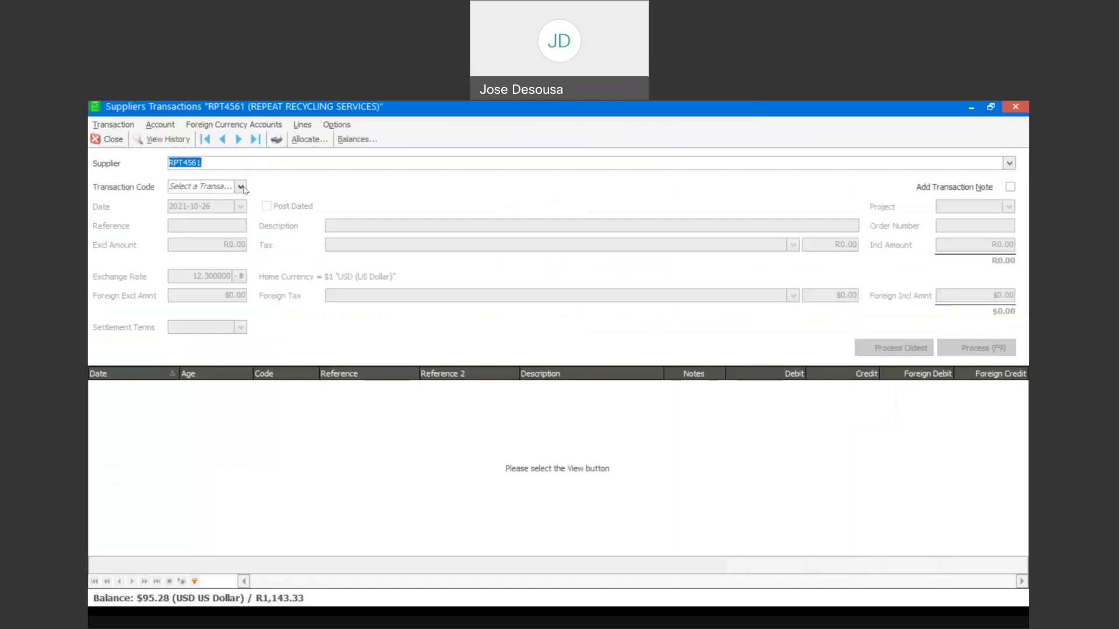
{"action": "left_click", "coordinate": [242, 188]}
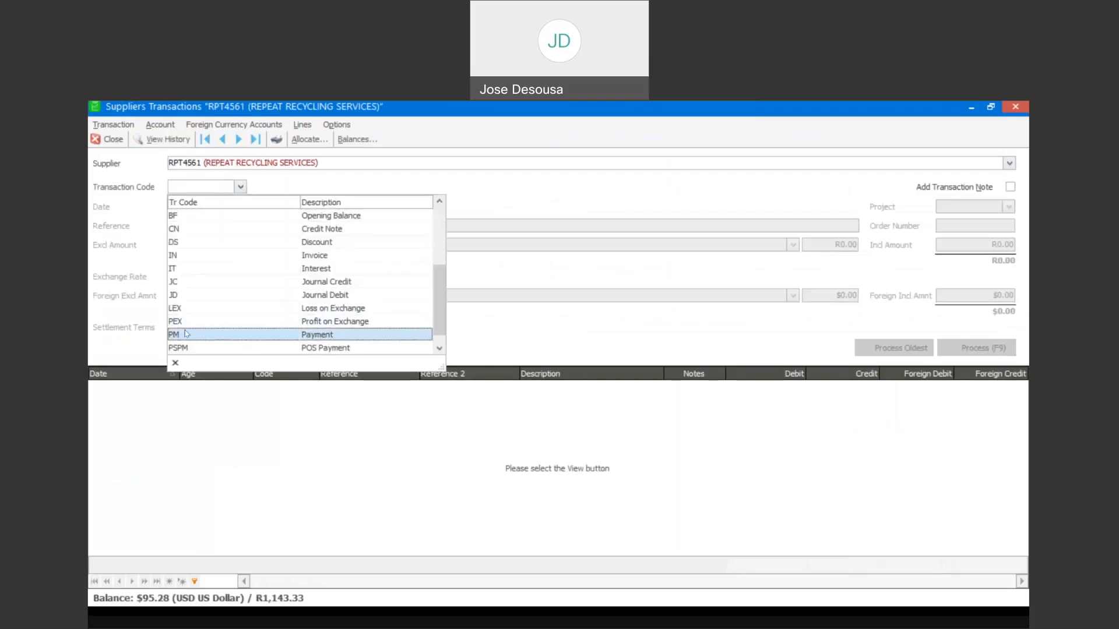
{"action": "left_click", "coordinate": [186, 333]}
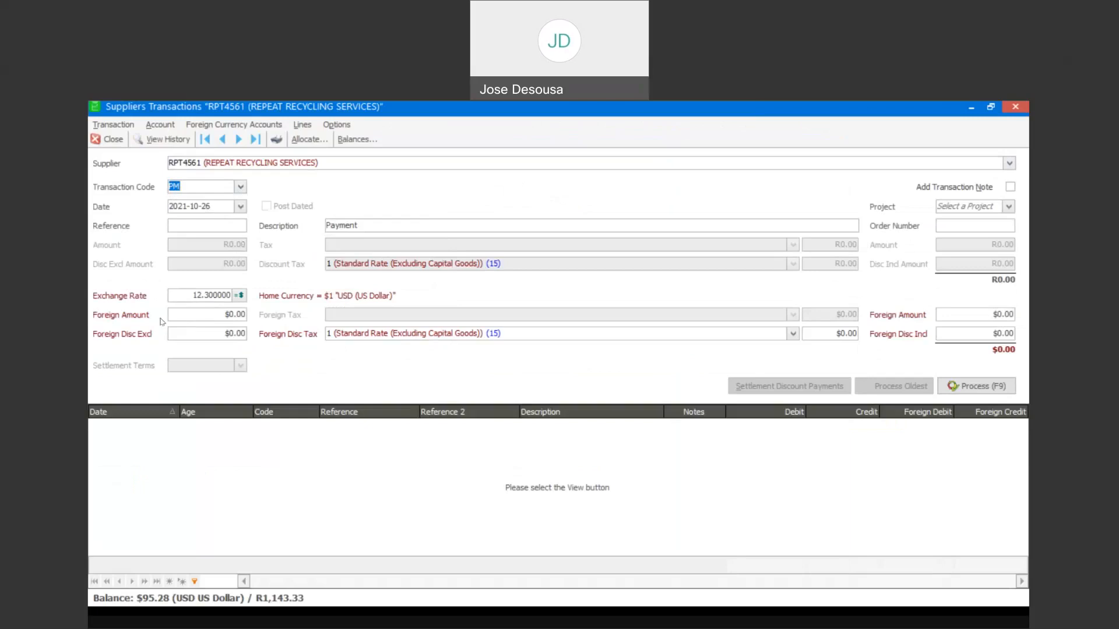
Step: Enter a foreign payment amount of $95.28, check the foreign currency entry options, and process the payment
{"action": "left_click", "coordinate": [208, 315]}
{"action": "type", "text": "95.28"}
{"action": "key", "text": "Tab"}
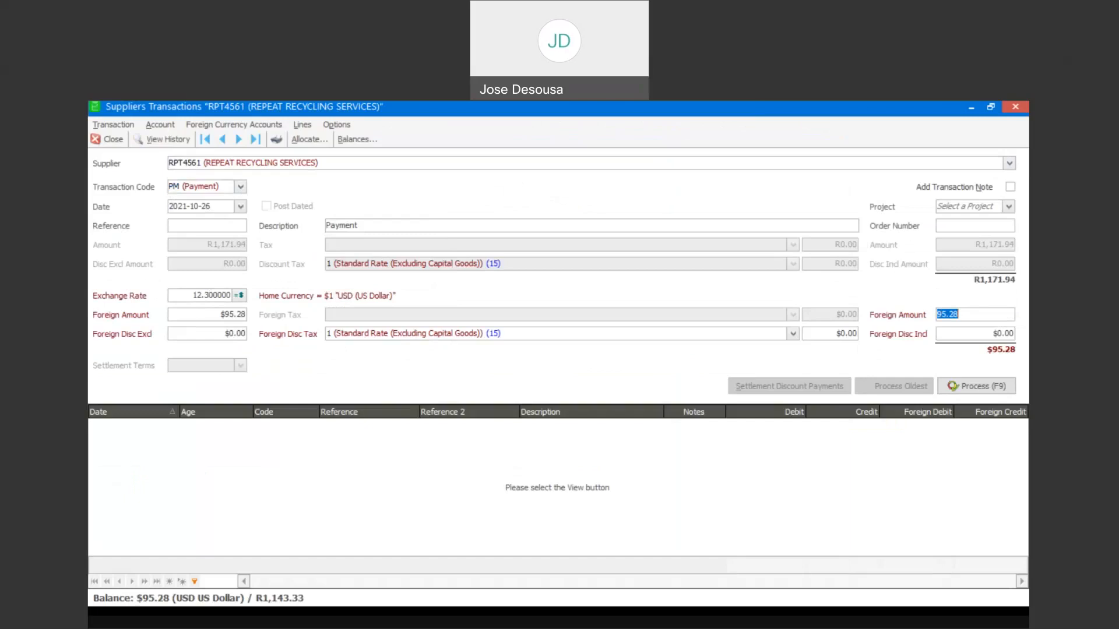
{"action": "key", "text": "Tab"}
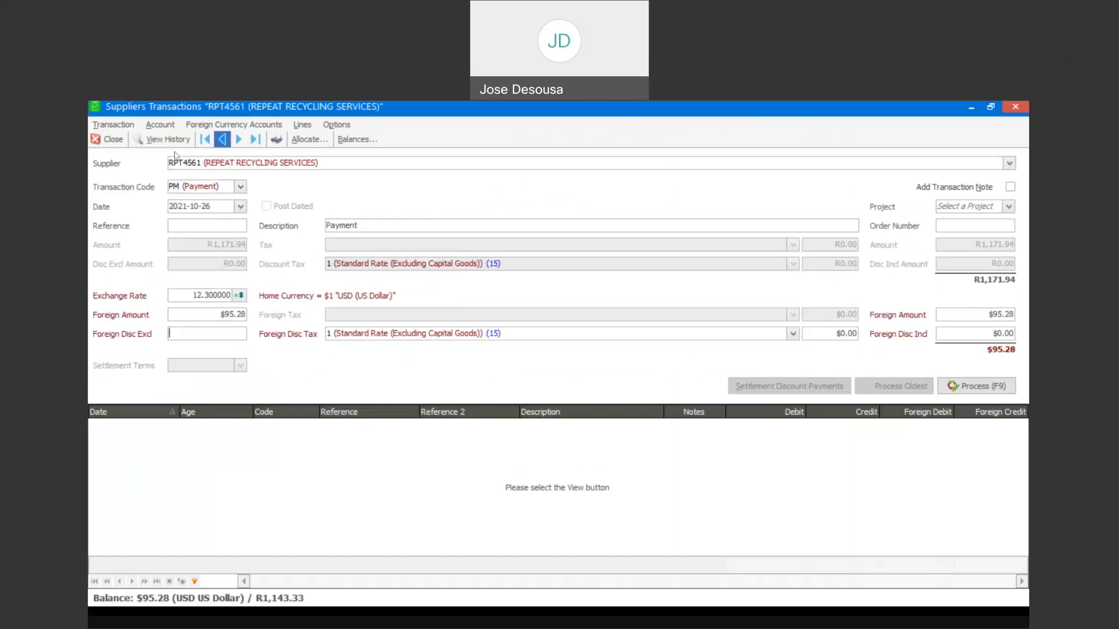
{"action": "left_click", "coordinate": [236, 127]}
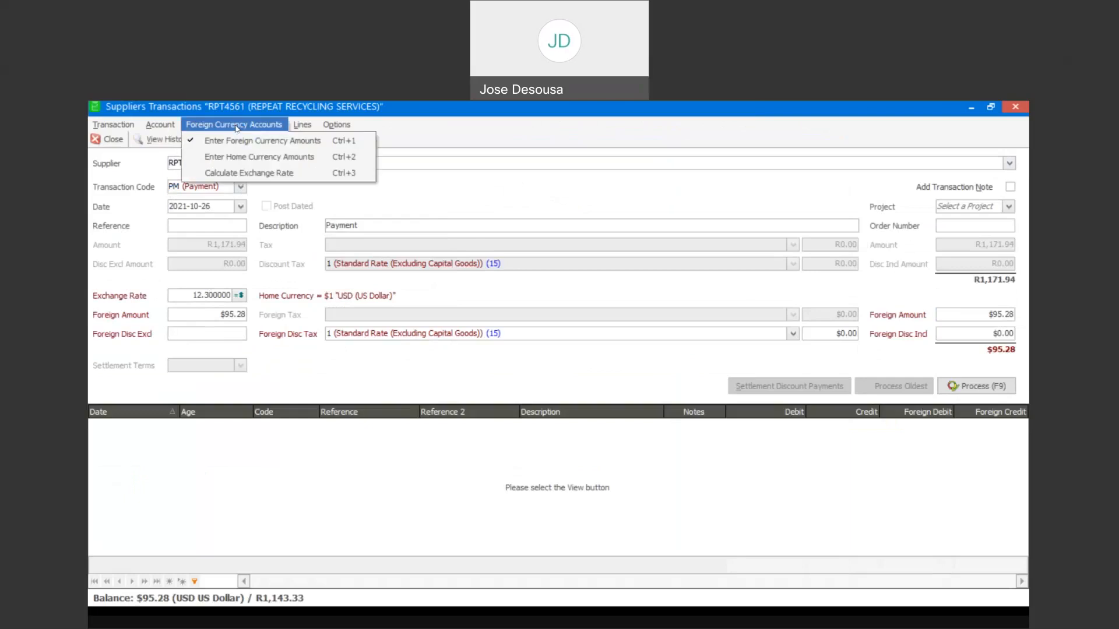
{"action": "left_click", "coordinate": [423, 202]}
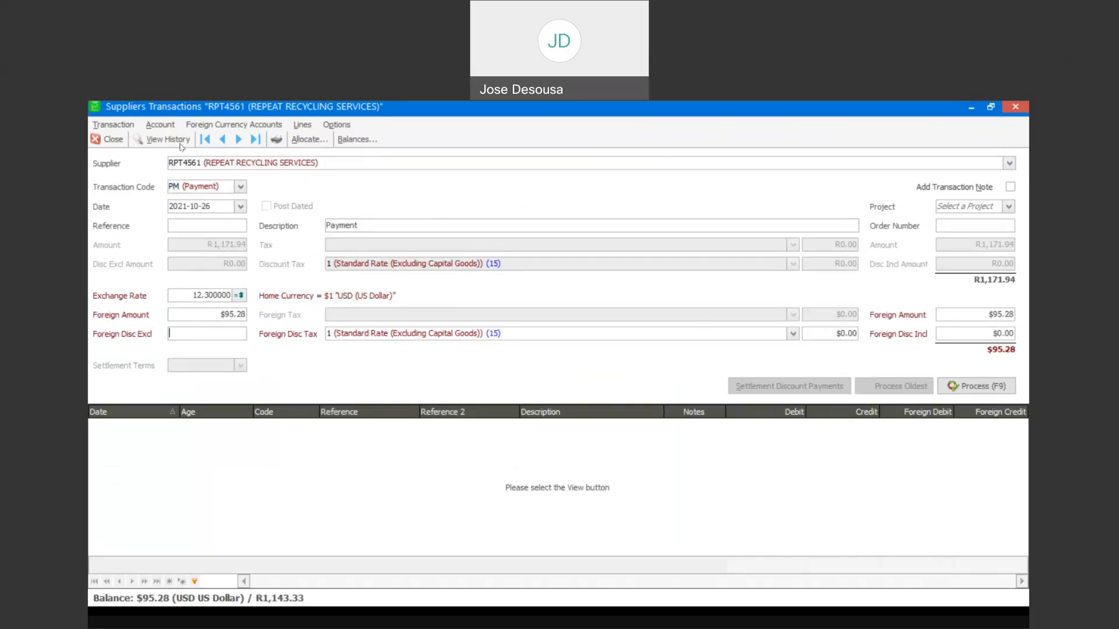
{"action": "left_click", "coordinate": [995, 390]}
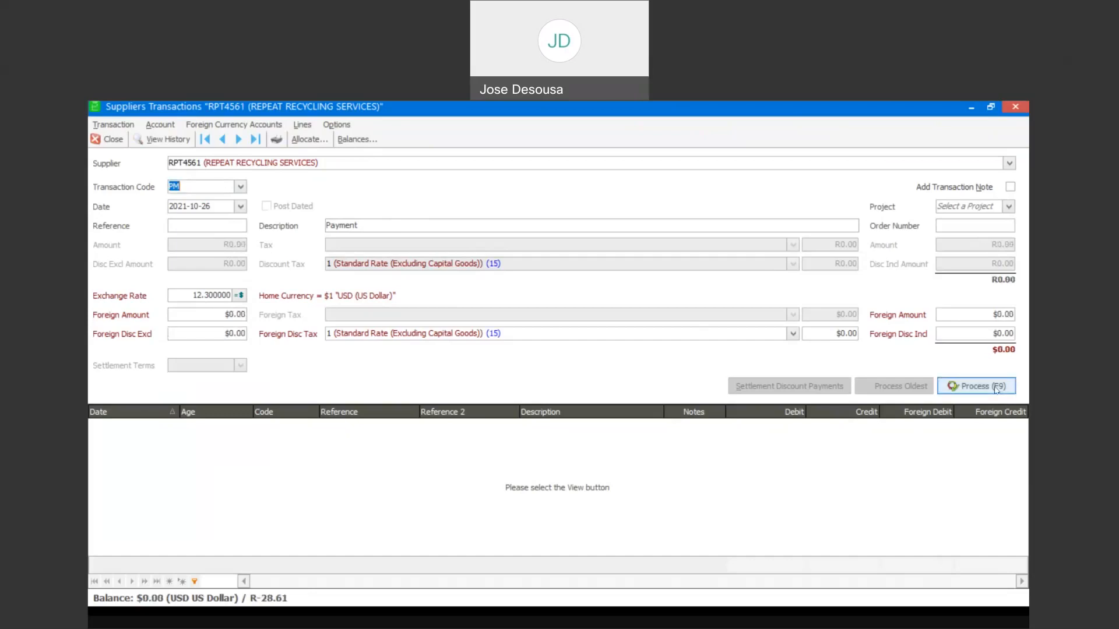
Step: Allocate the full $95.28 payment to supplier invoice GRV0002, using Supplier Payment02 as the exchange loss reference
{"action": "left_click", "coordinate": [310, 140]}
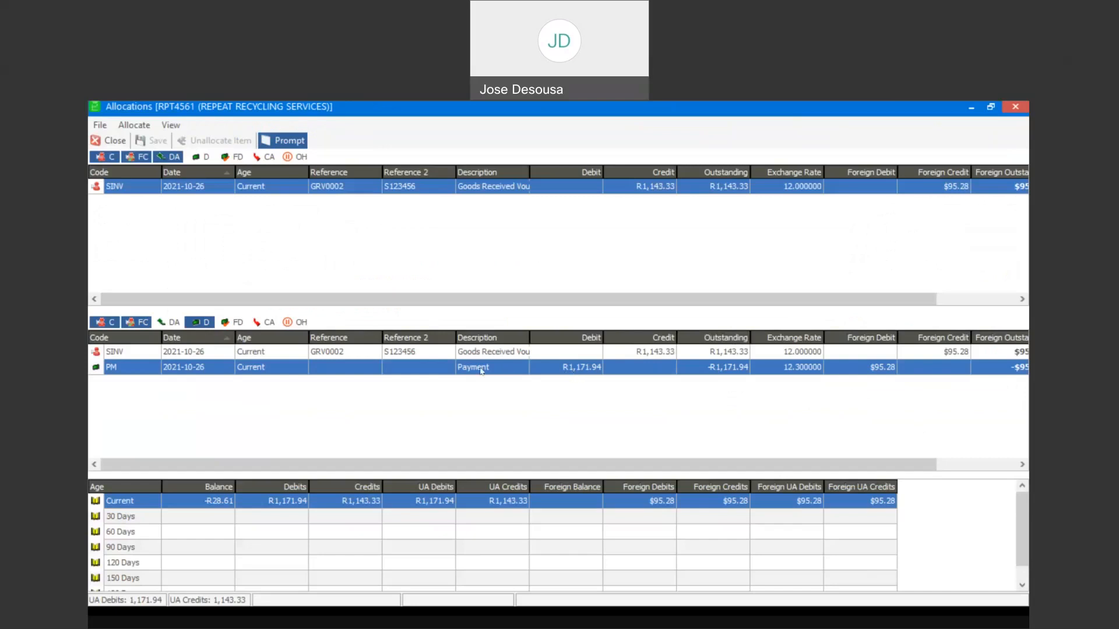
{"action": "left_click_drag", "start_coordinate": [260, 370], "coordinate": [216, 200]}
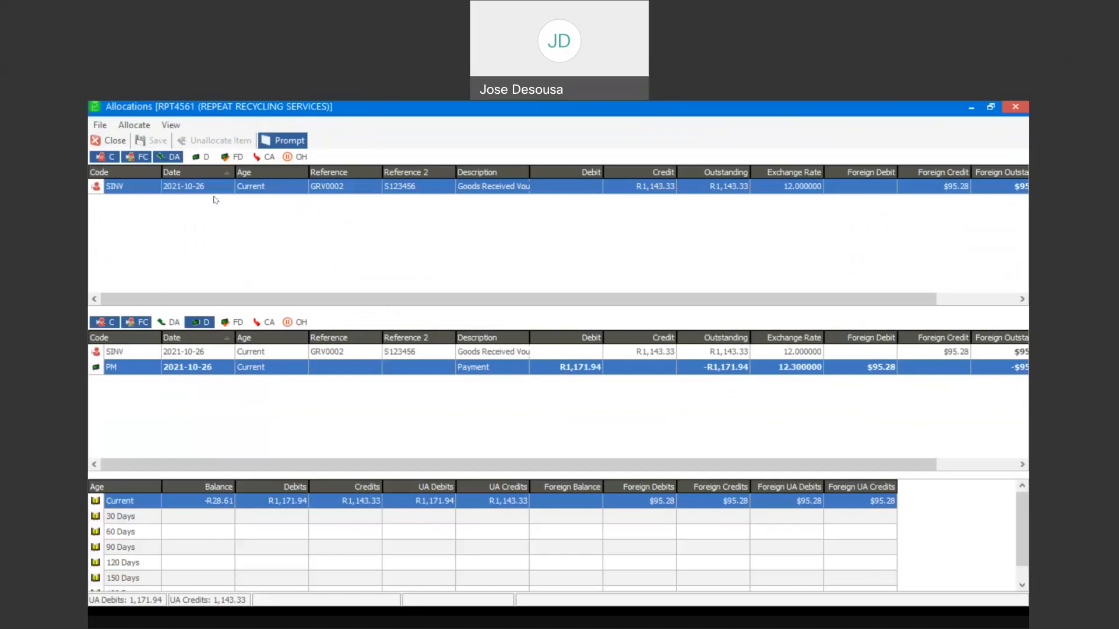
{"action": "left_click_drag", "start_coordinate": [224, 371], "coordinate": [178, 196]}
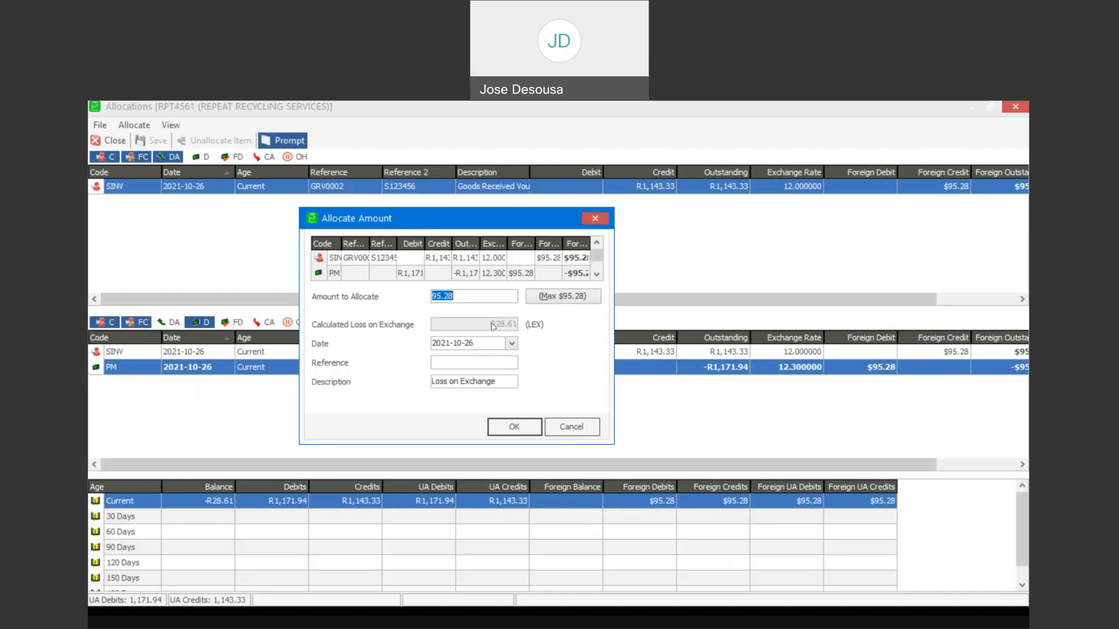
{"action": "left_click", "coordinate": [460, 360]}
{"action": "type", "text": "Supplier Payment"}
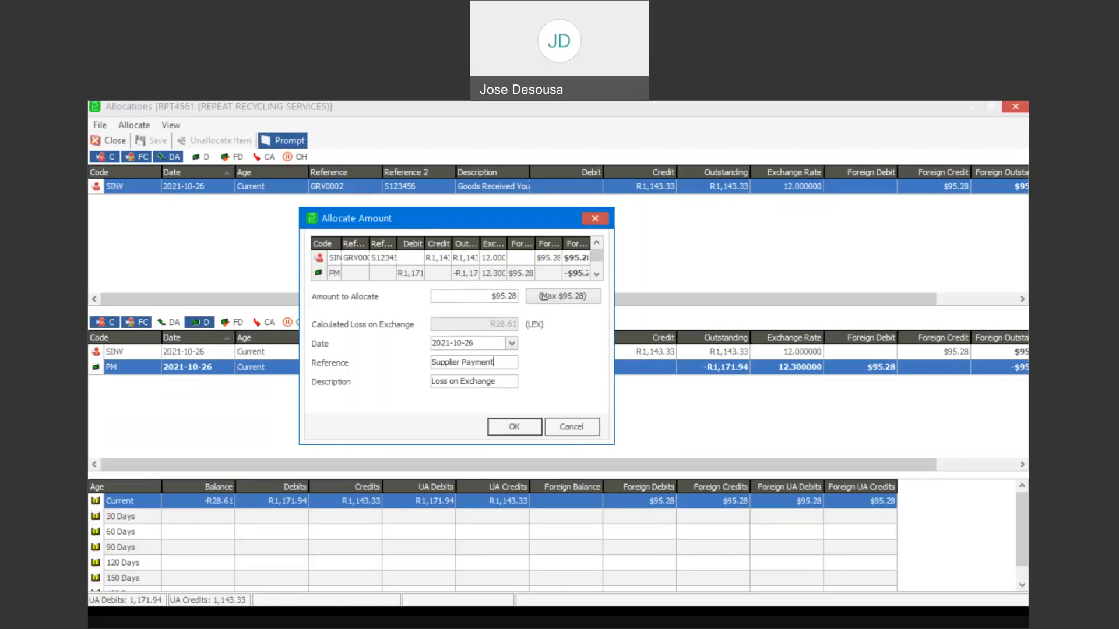
{"action": "type", "text": "02"}
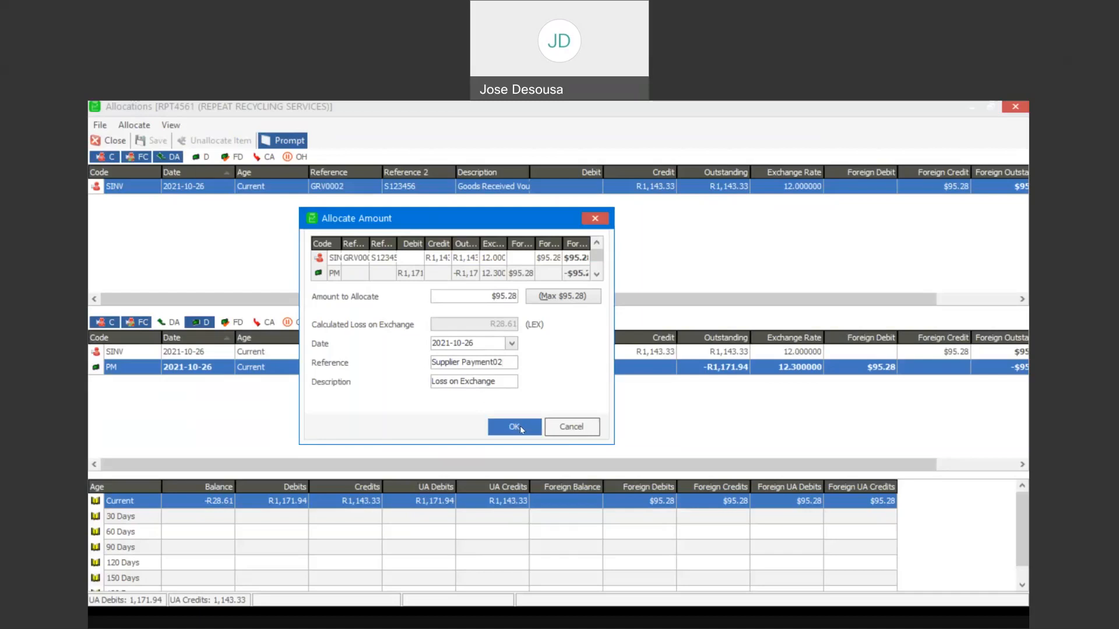
{"action": "left_click", "coordinate": [515, 427]}
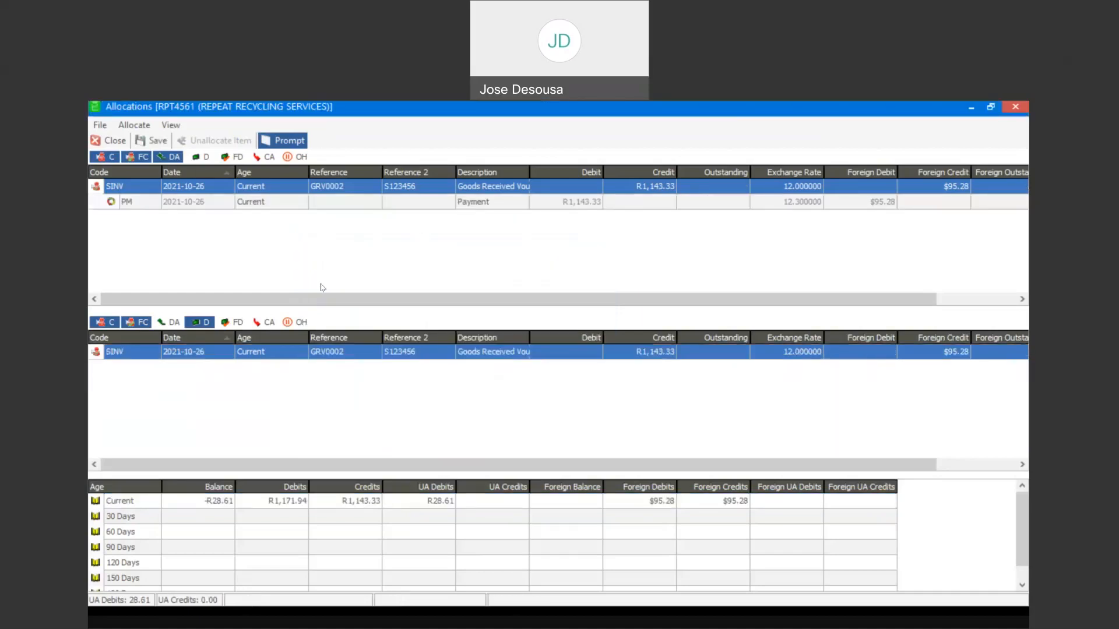
Step: Save the supplier allocations for REPEAT RECYCLING SERVICES and close the allocation and supplier transaction windows
{"action": "left_click", "coordinate": [156, 140]}
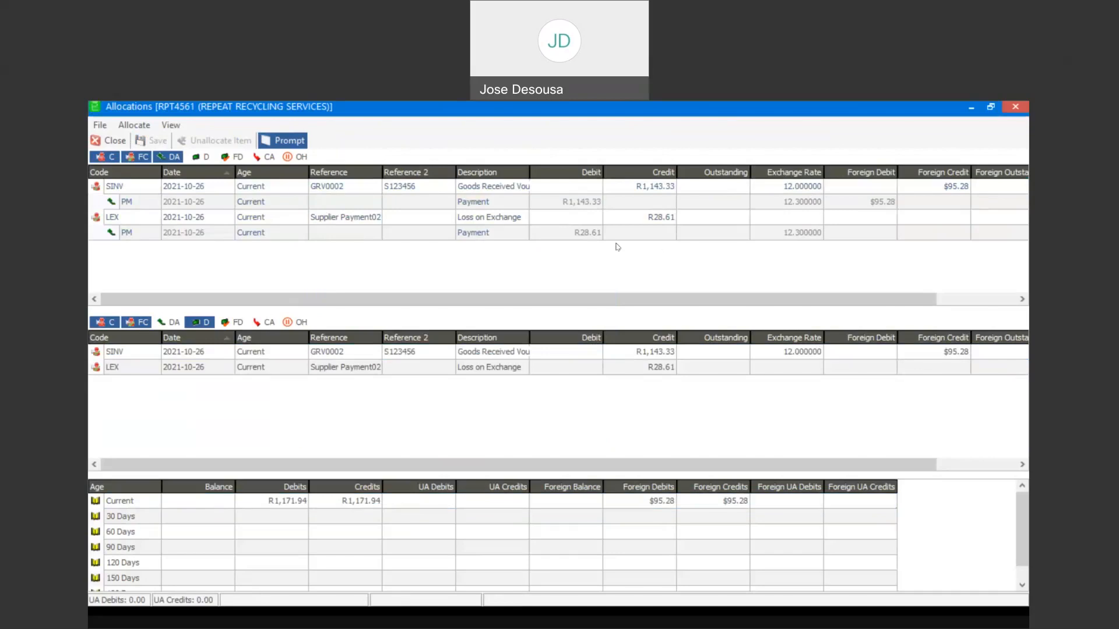
{"action": "left_click", "coordinate": [302, 157]}
{"action": "left_click", "coordinate": [119, 142]}
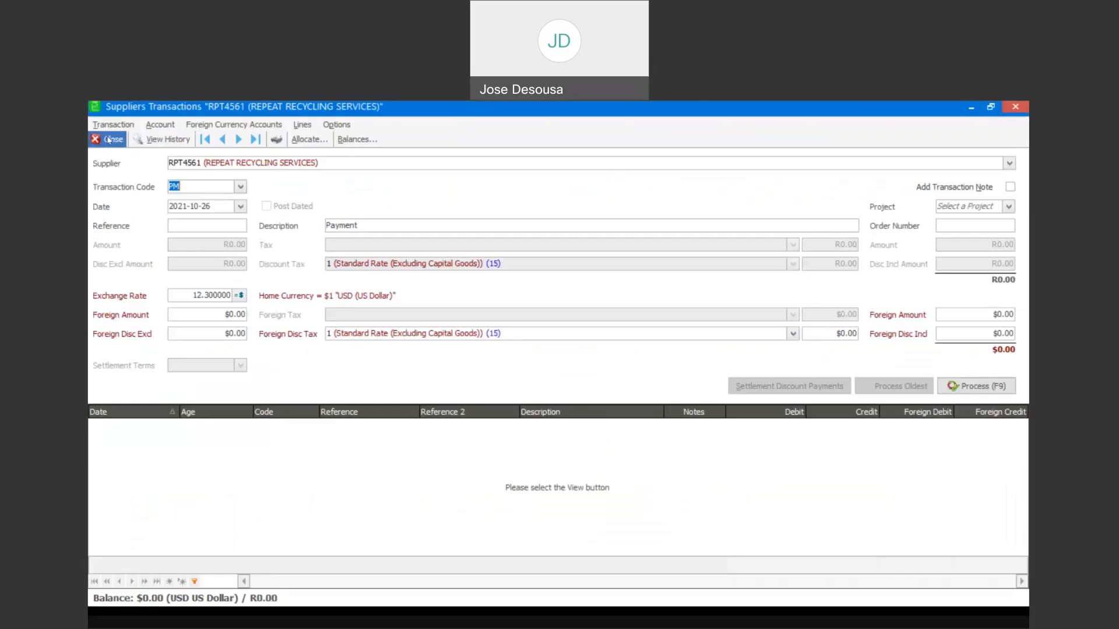
{"action": "left_click", "coordinate": [109, 140]}
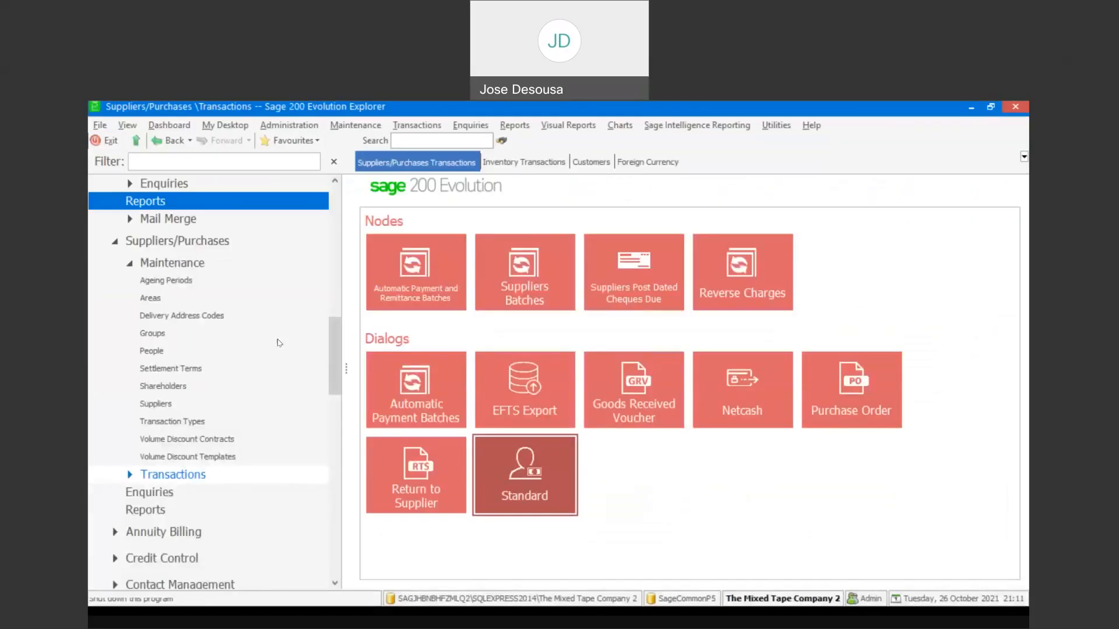
Step: Open the Account Transactions report from the General Ledger reports
{"action": "left_click_drag", "start_coordinate": [333, 354], "coordinate": [336, 282]}
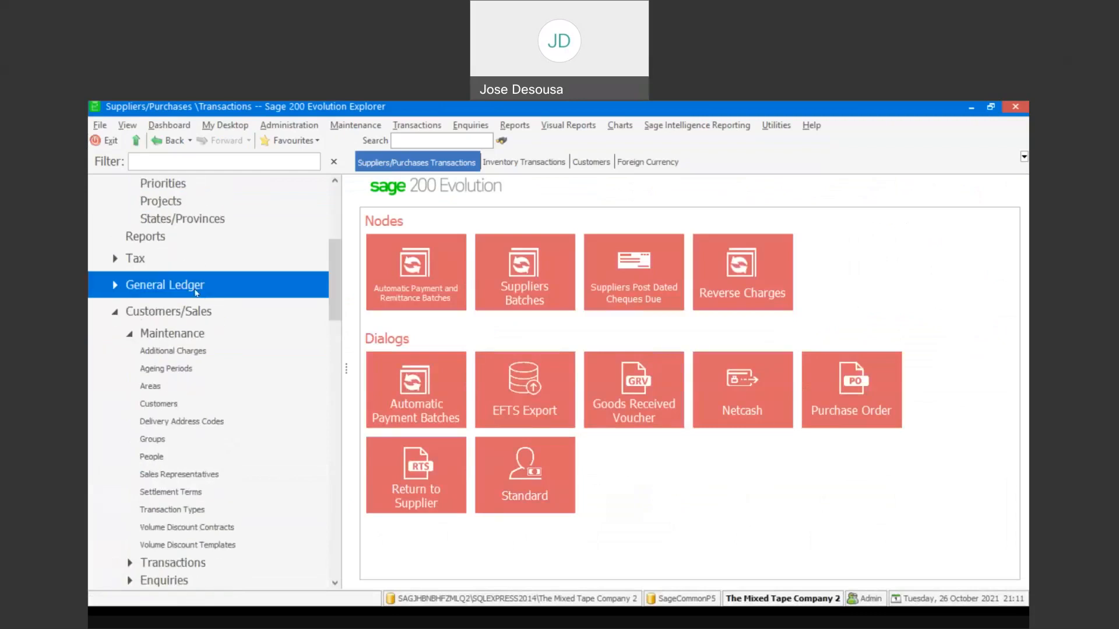
{"action": "left_click", "coordinate": [196, 291]}
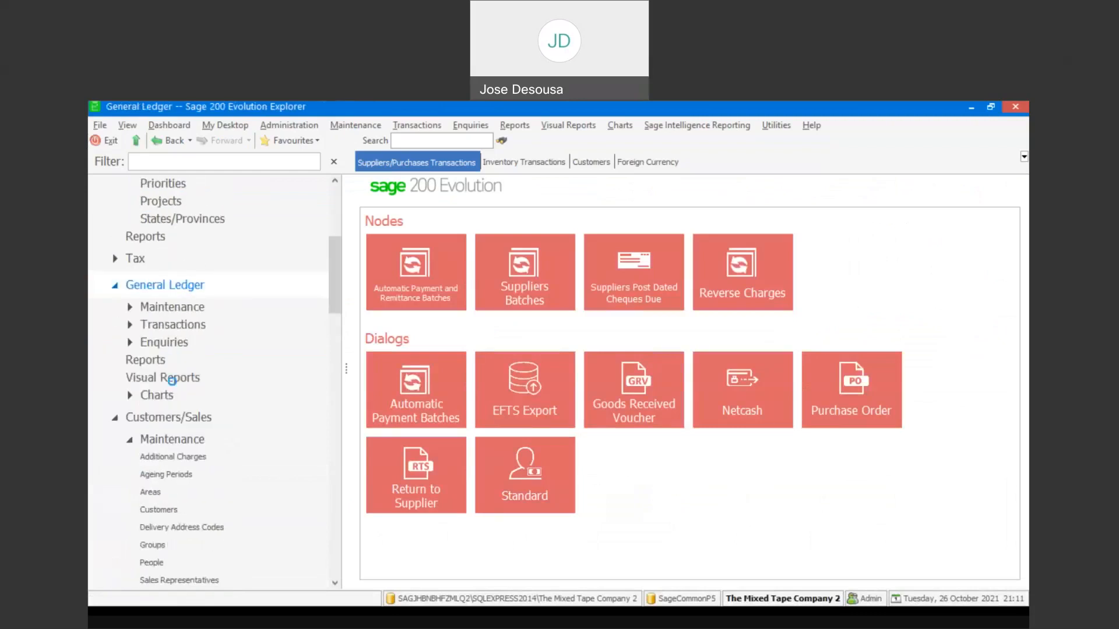
{"action": "left_click", "coordinate": [163, 362]}
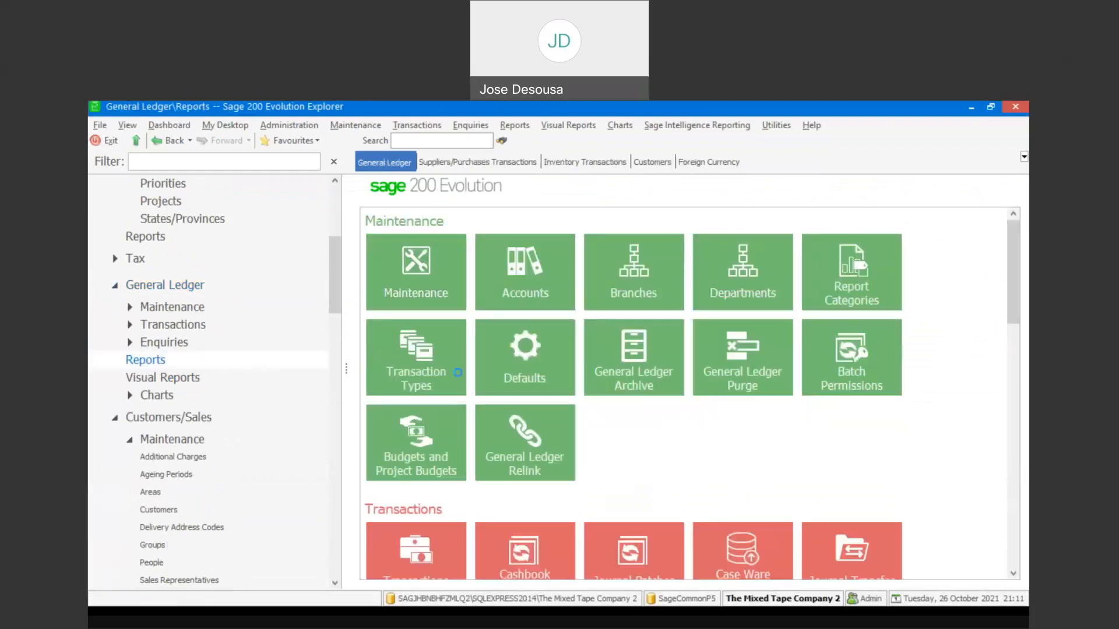
{"action": "left_click", "coordinate": [534, 298]}
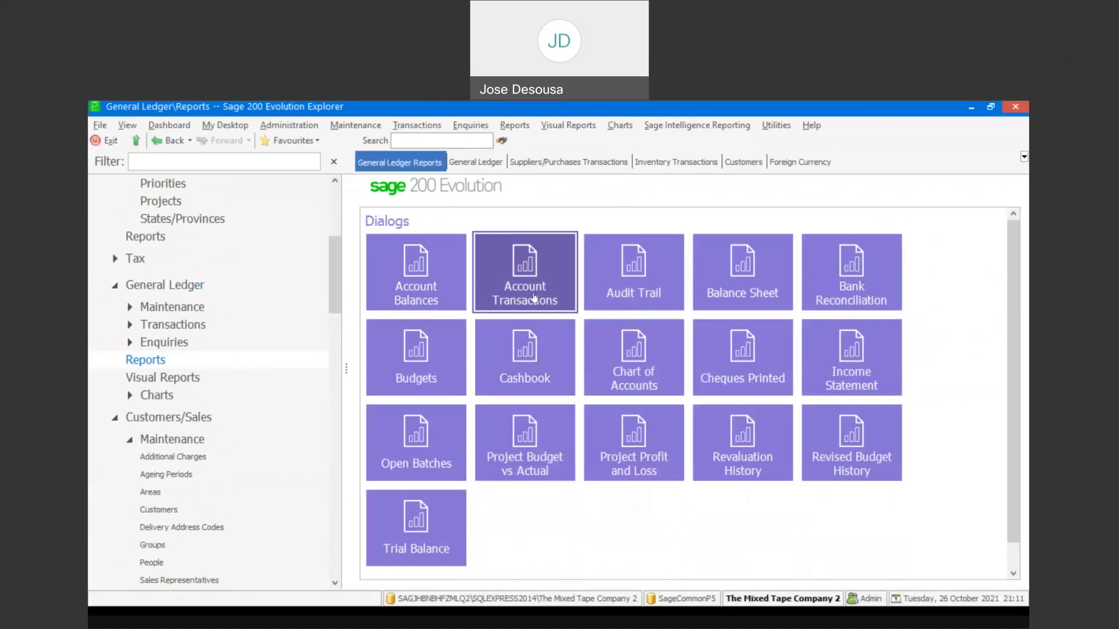
{"action": "double_click", "coordinate": [535, 298]}
Step: Restrict the report's ledger account range to Profit on Exchange for both the start and end account
{"action": "left_click", "coordinate": [595, 209]}
{"action": "key", "text": "BackSpace"}
{"action": "key", "text": "BackSpace"}
{"action": "key", "text": "BackSpace"}
{"action": "key", "text": "BackSpace"}
{"action": "key", "text": "BackSpace"}
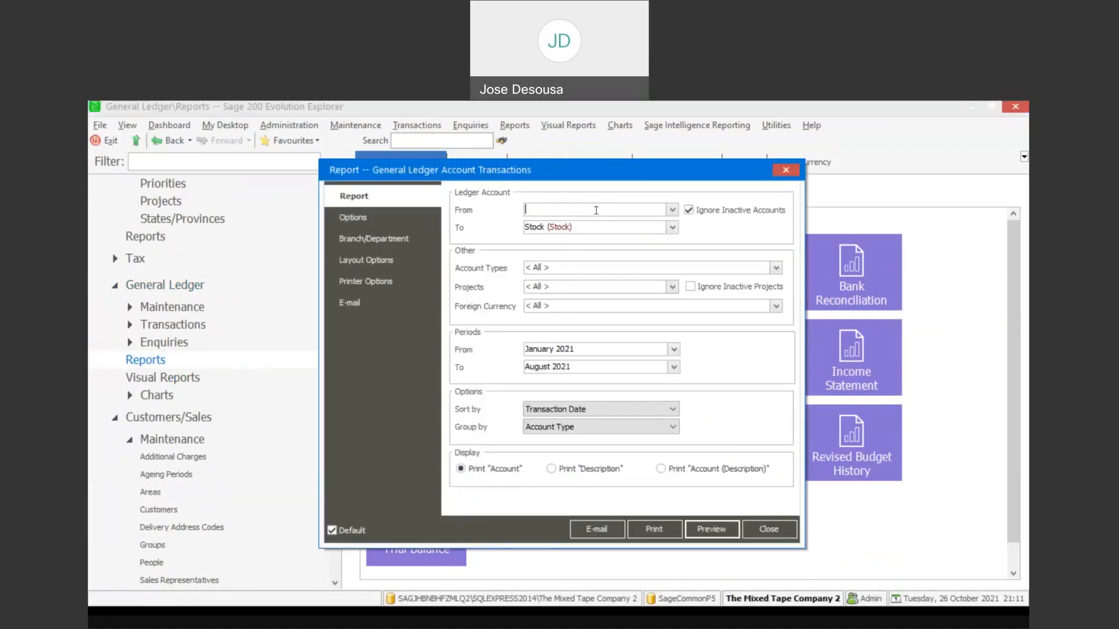
{"action": "type", "text": "Profit"}
{"action": "left_click", "coordinate": [672, 210]}
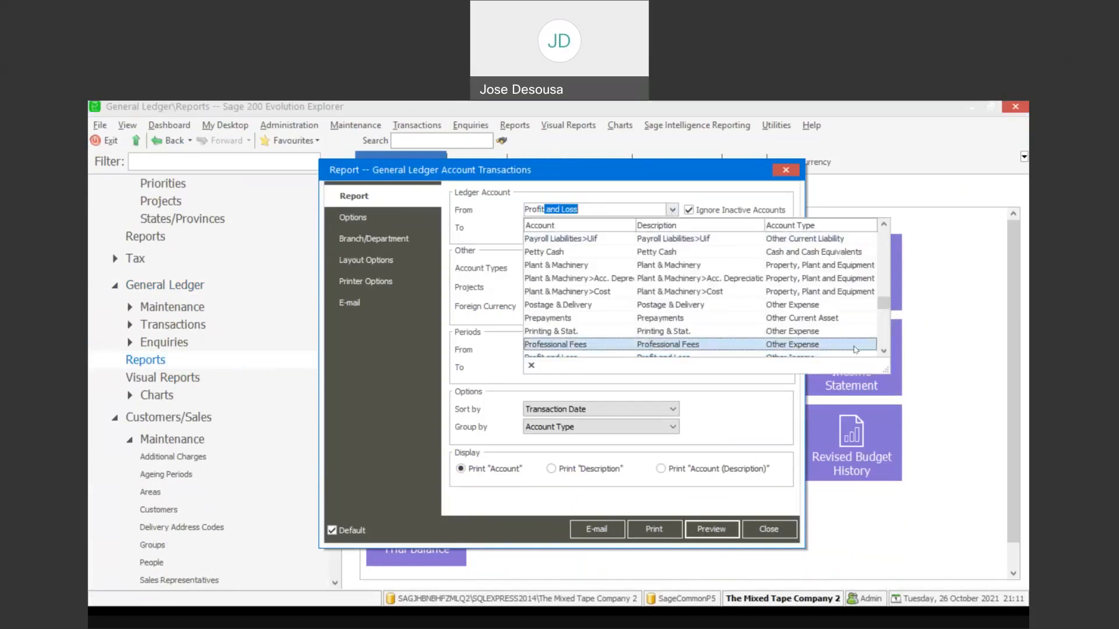
{"action": "scroll", "coordinate": [855, 348], "scroll_direction": "down", "scroll_amount": 3}
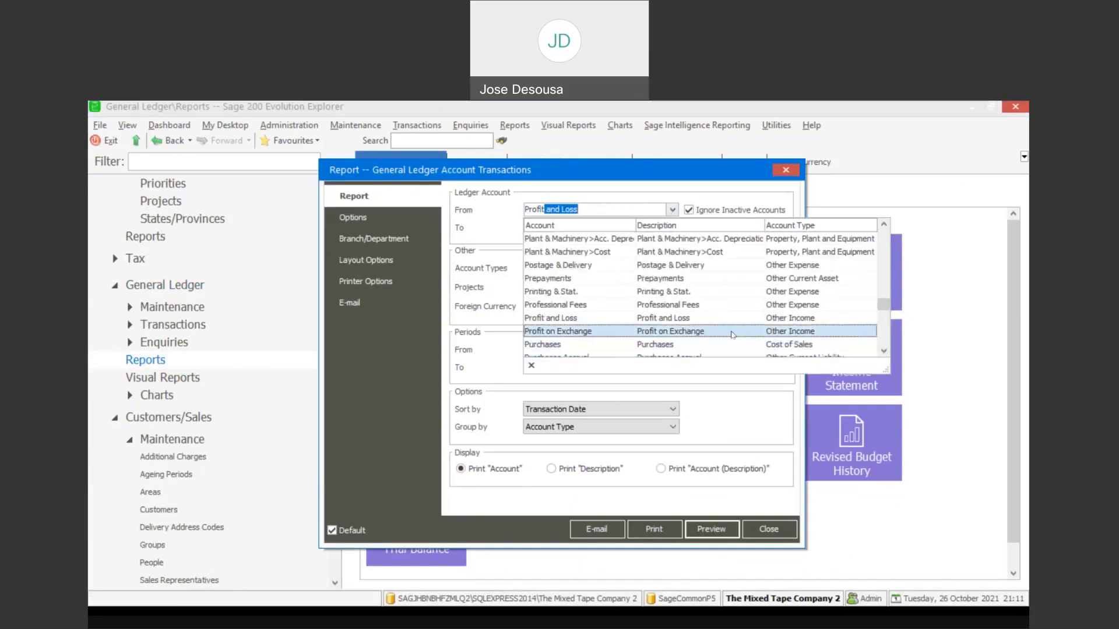
{"action": "left_click", "coordinate": [723, 331]}
{"action": "left_click", "coordinate": [576, 226]}
{"action": "key", "text": "BackSpace"}
{"action": "key", "text": "BackSpace"}
{"action": "key", "text": "BackSpace"}
{"action": "key", "text": "BackSpace"}
{"action": "key", "text": "BackSpace"}
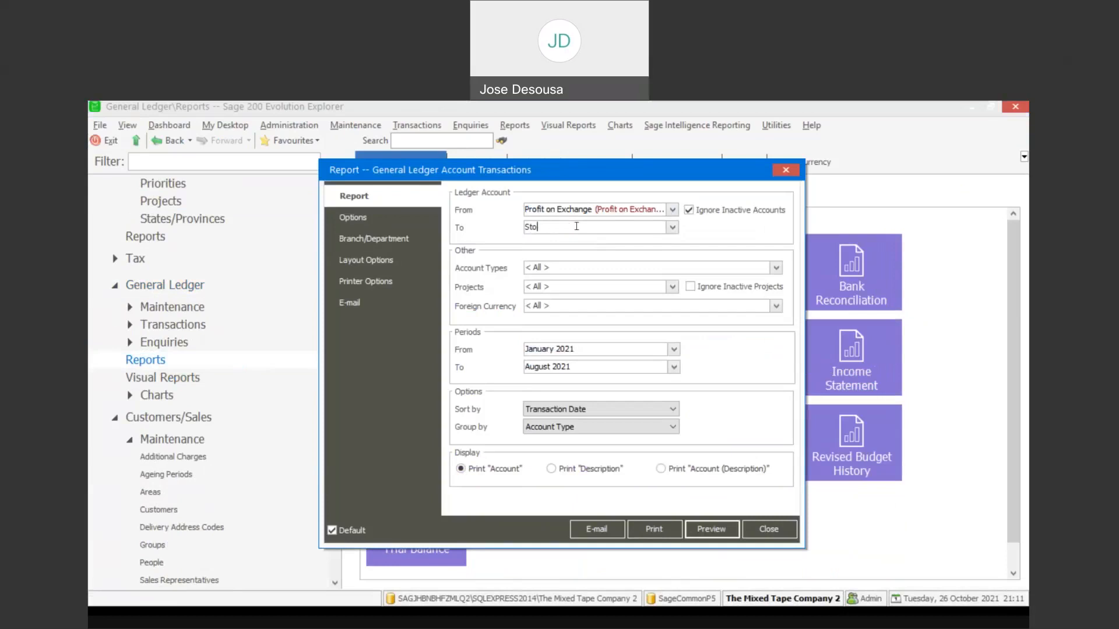
{"action": "type", "text": "Profit on Exchange"}
Step: Set the report period from October 2021 to October 2021, preview the Profit on Exchange transactions, and close the preview
{"action": "left_click", "coordinate": [673, 357]}
{"action": "left_click", "coordinate": [674, 353]}
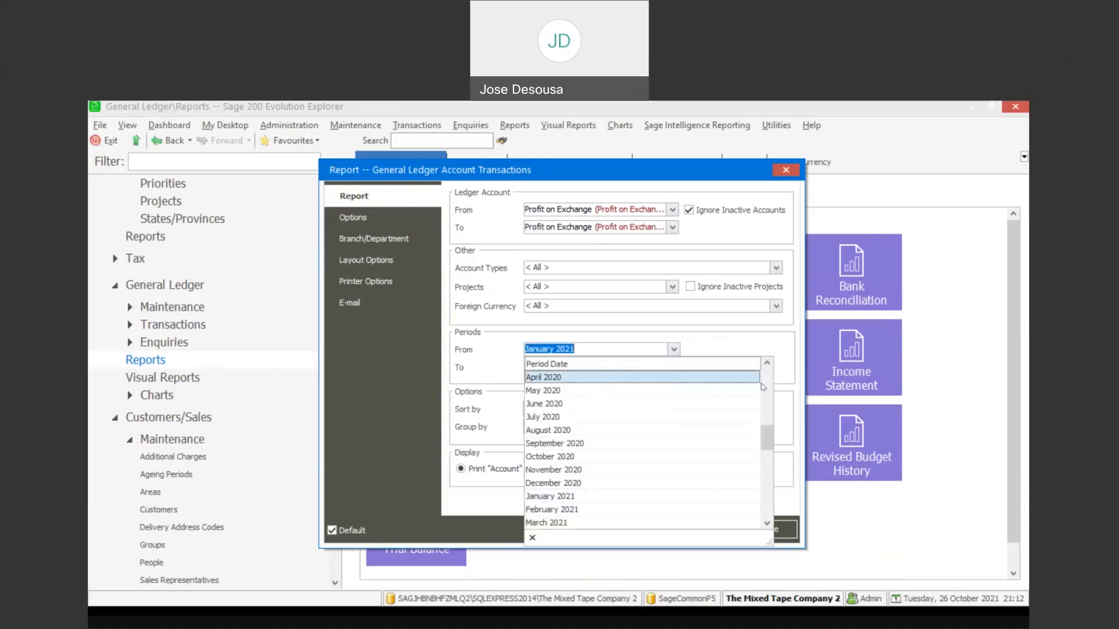
{"action": "left_click_drag", "start_coordinate": [772, 449], "coordinate": [767, 487]}
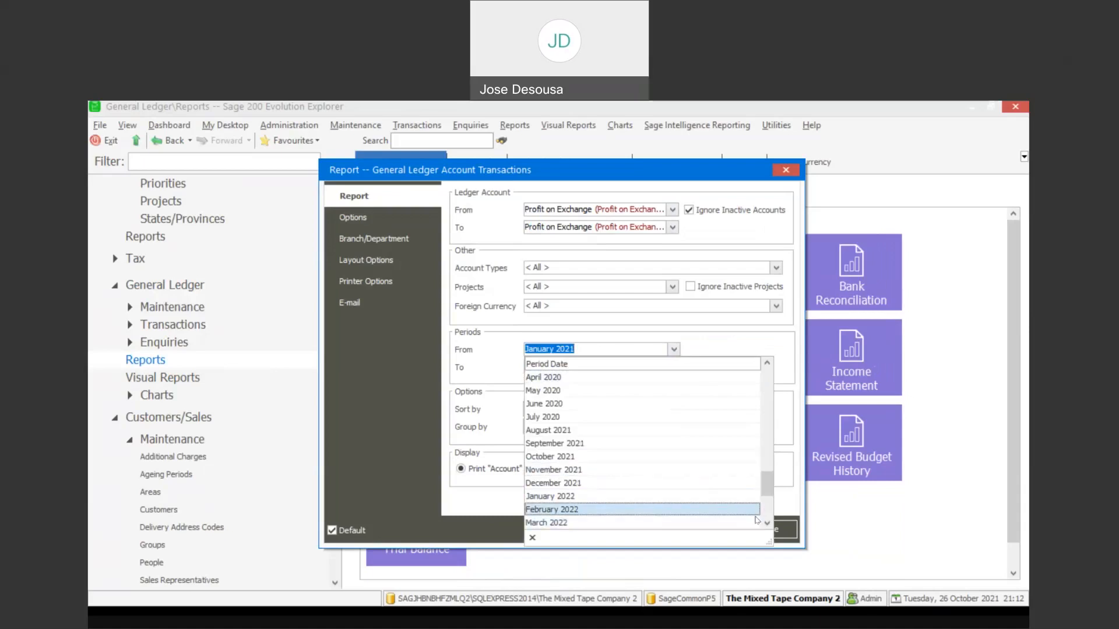
{"action": "left_click", "coordinate": [605, 457]}
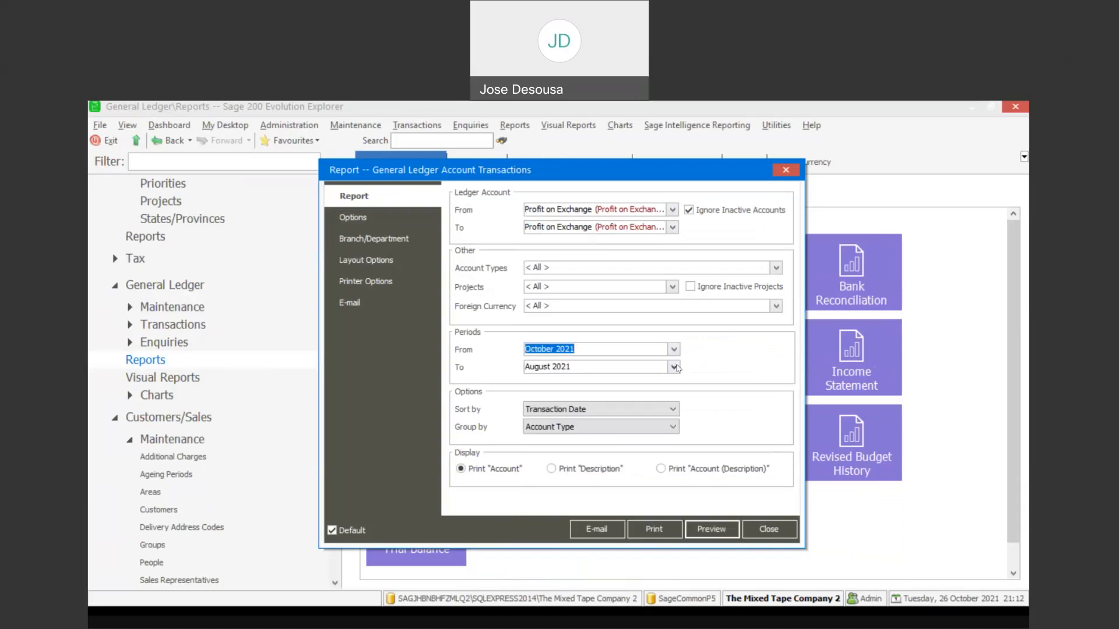
{"action": "left_click", "coordinate": [674, 367]}
{"action": "left_click", "coordinate": [606, 486]}
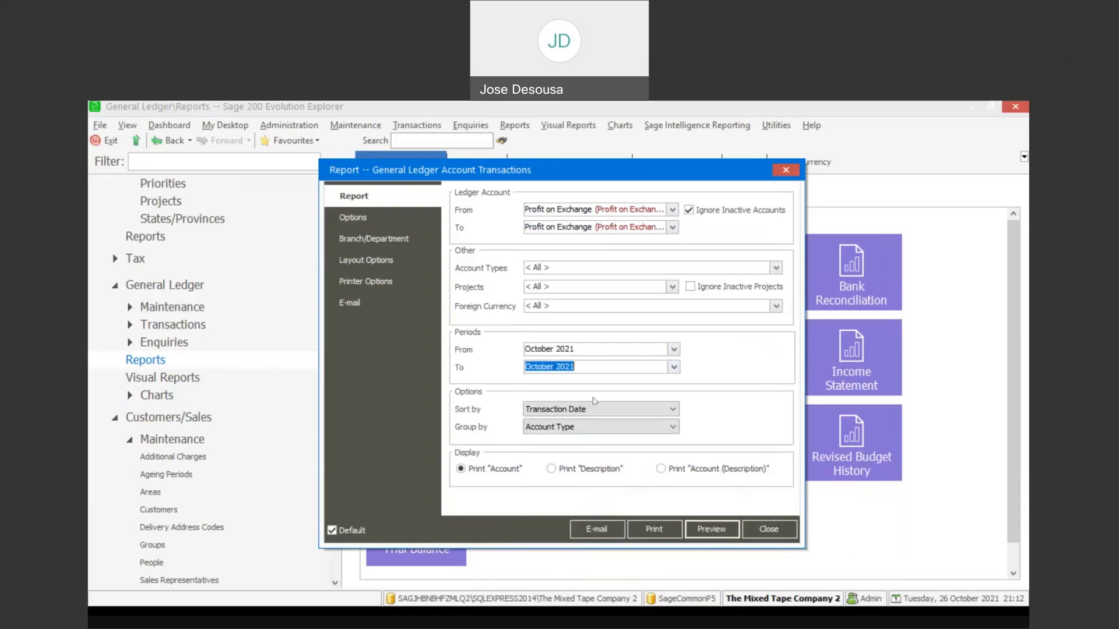
{"action": "left_click", "coordinate": [703, 531]}
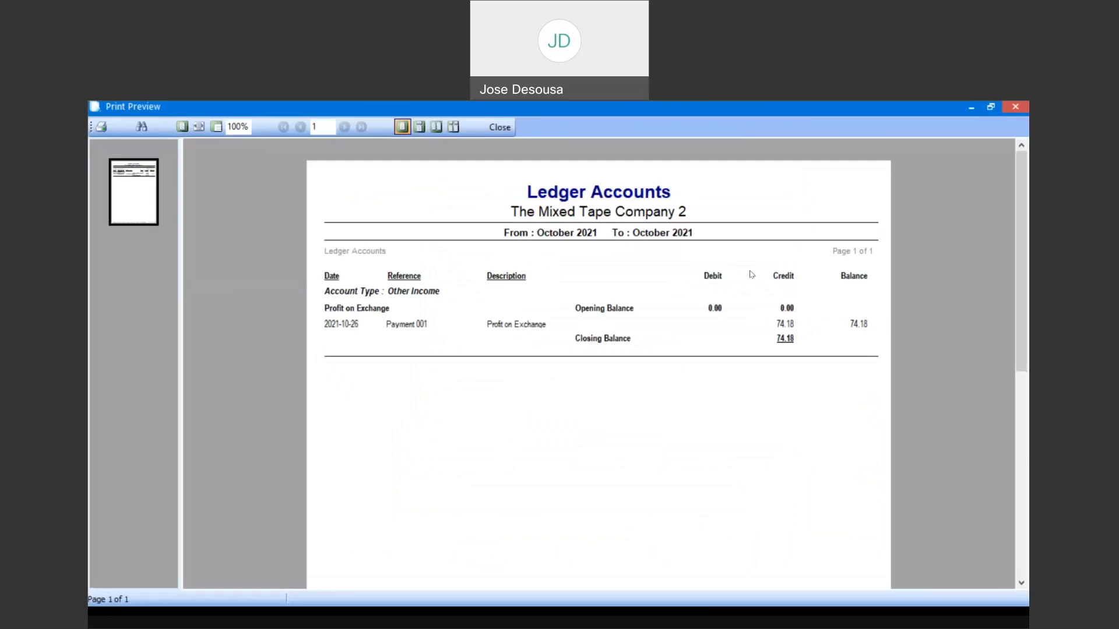
{"action": "left_click", "coordinate": [507, 132]}
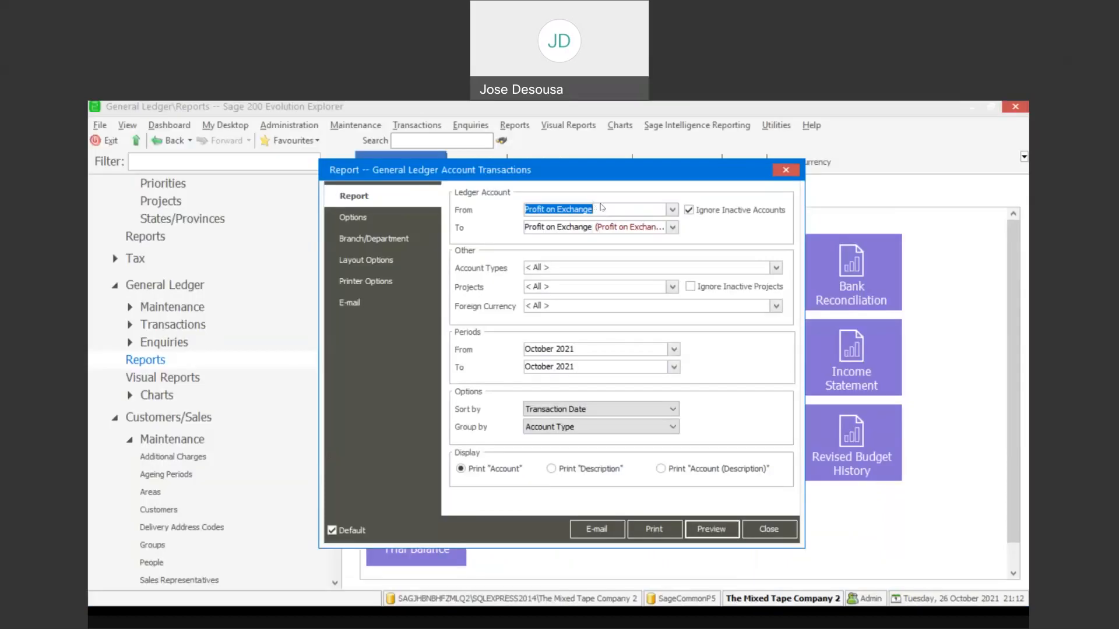
Step: Change both ends of the ledger account range to Loss on Exchange, preview the report, and close the preview and report dialog
{"action": "key", "text": "Delete"}
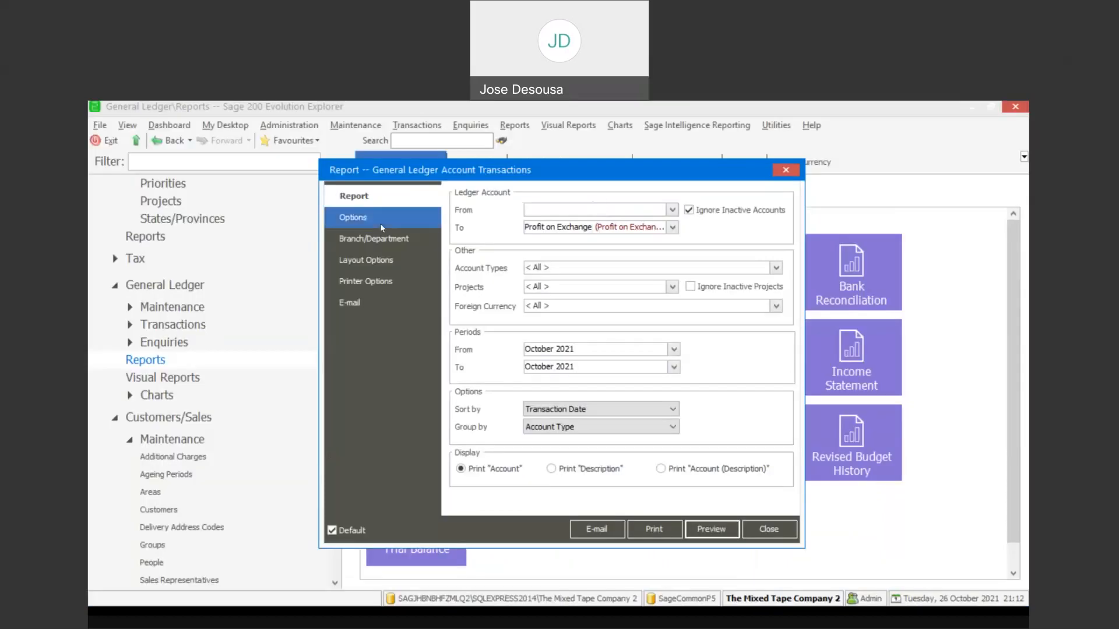
{"action": "type", "text": "Loss on Exchange"}
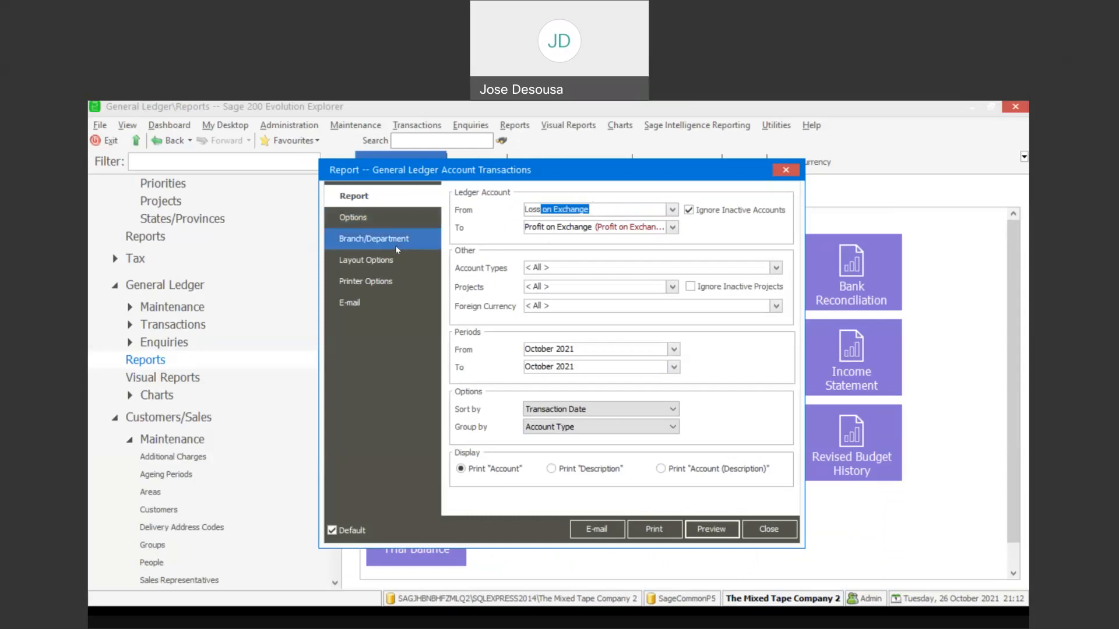
{"action": "left_click", "coordinate": [548, 227]}
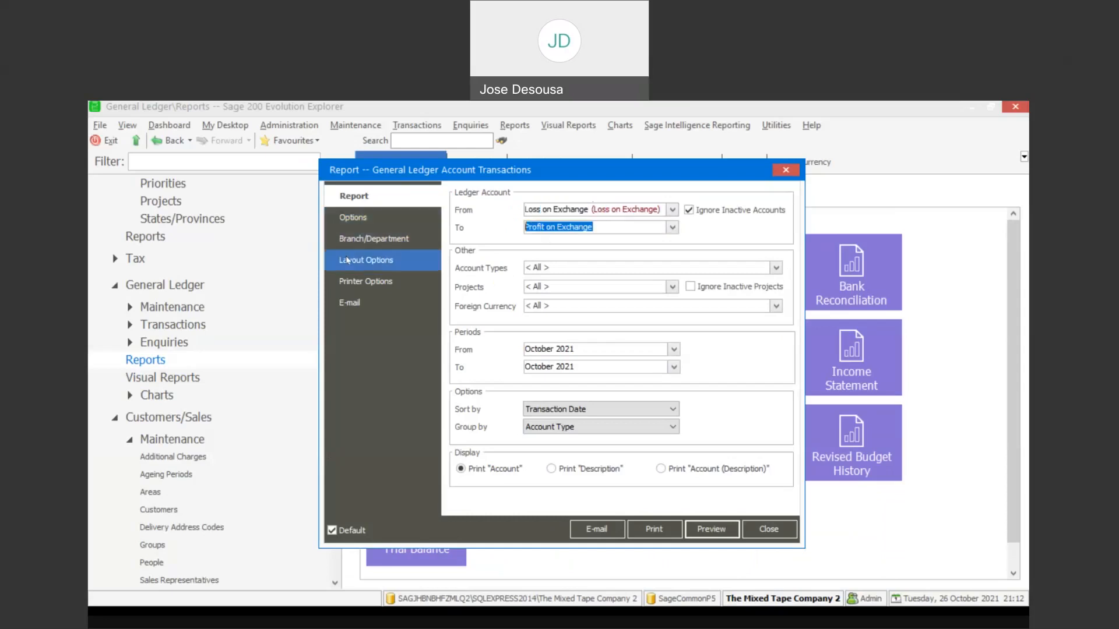
{"action": "type", "text": "Loss"}
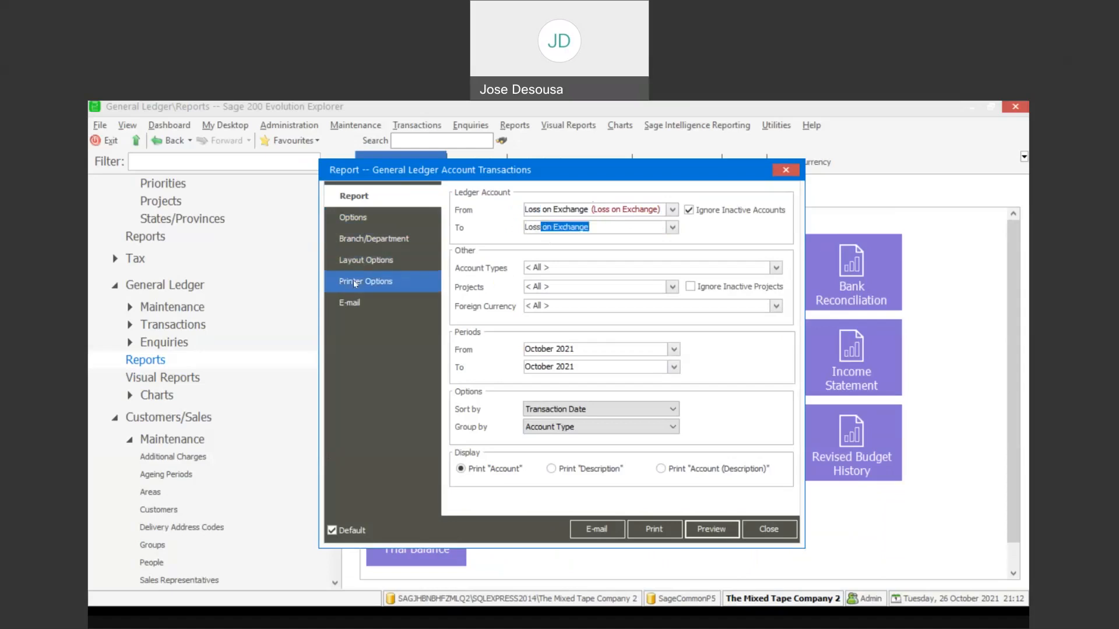
{"action": "key", "text": "Return"}
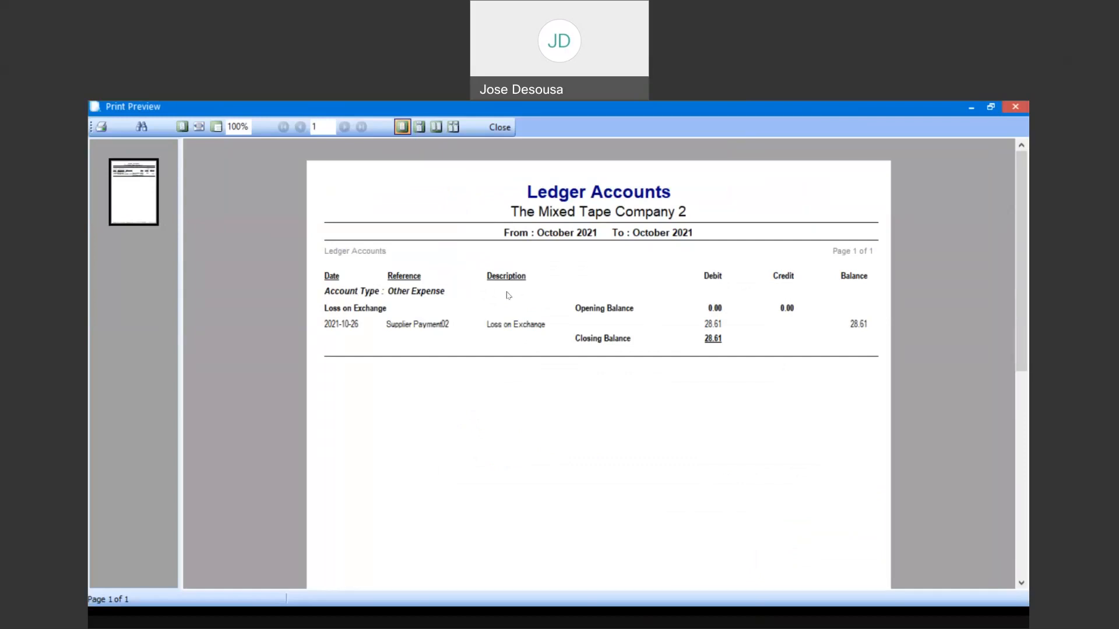
{"action": "left_click", "coordinate": [500, 127]}
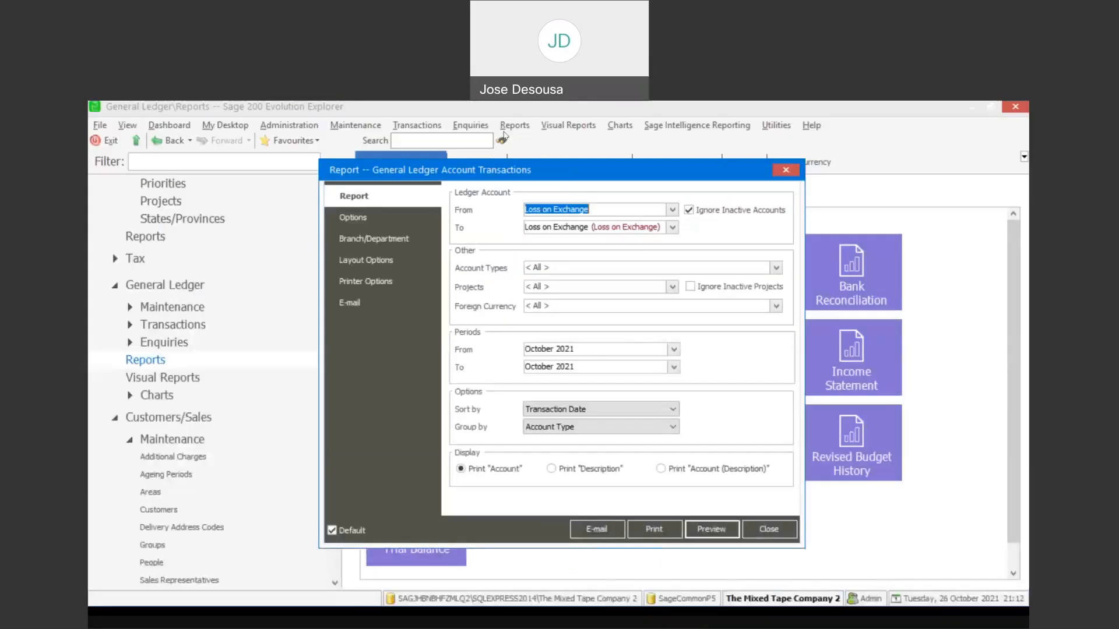
{"action": "left_click", "coordinate": [769, 528]}
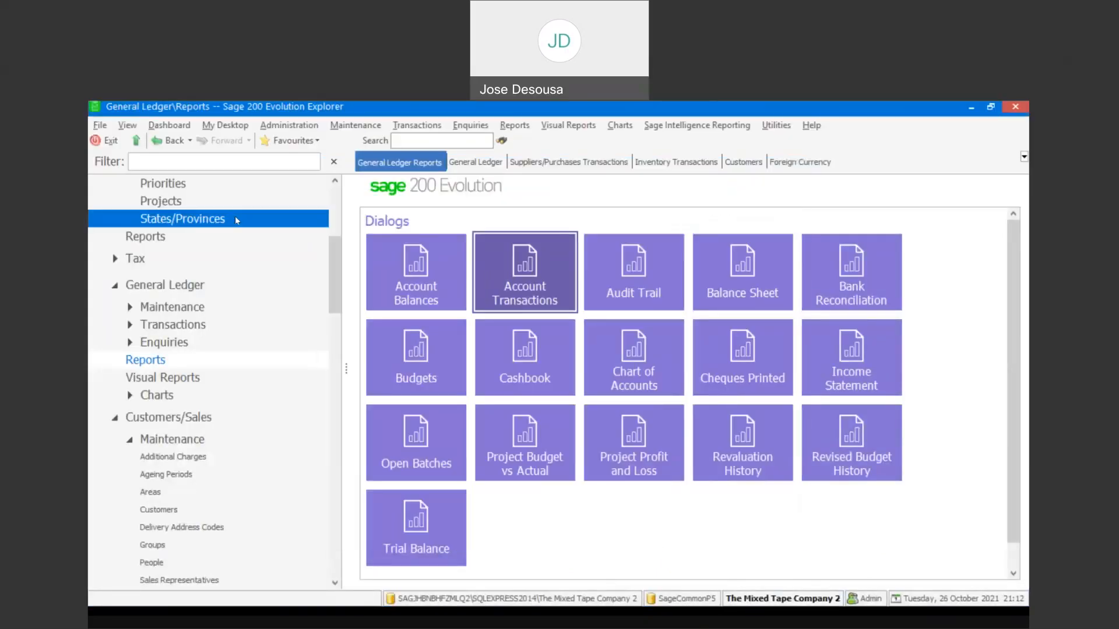
Step: Review the debit and credit ledger accounts of the customer transaction type PEX (Profit on Exchange) without changing them
{"action": "left_click_drag", "start_coordinate": [340, 283], "coordinate": [342, 317]}
{"action": "scroll", "coordinate": [343, 316], "scroll_direction": "up", "scroll_amount": 1}
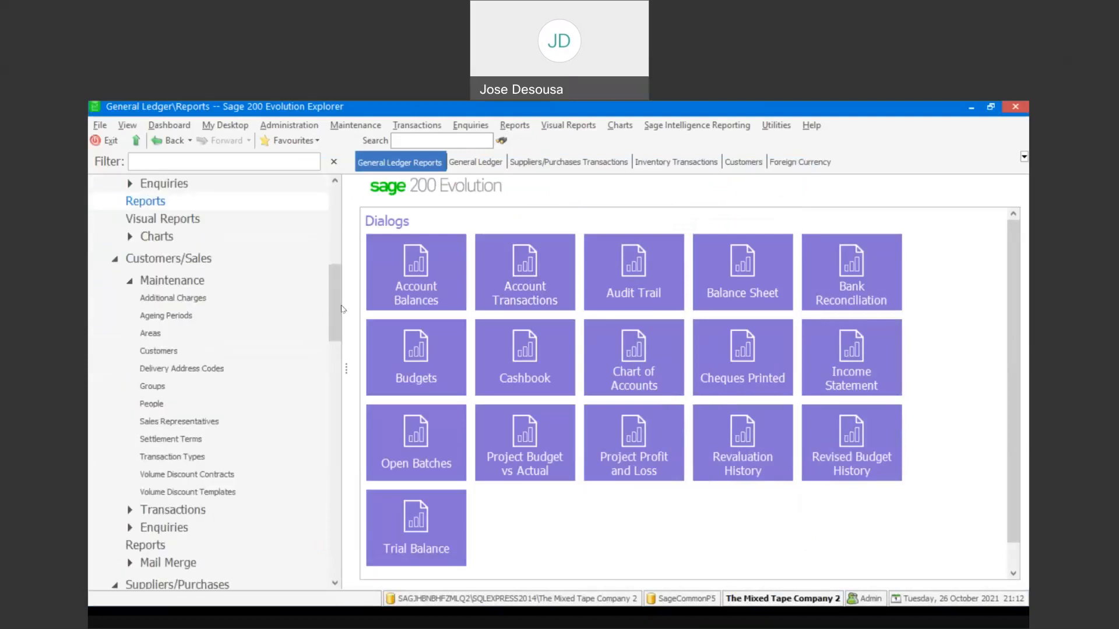
{"action": "left_click", "coordinate": [195, 458]}
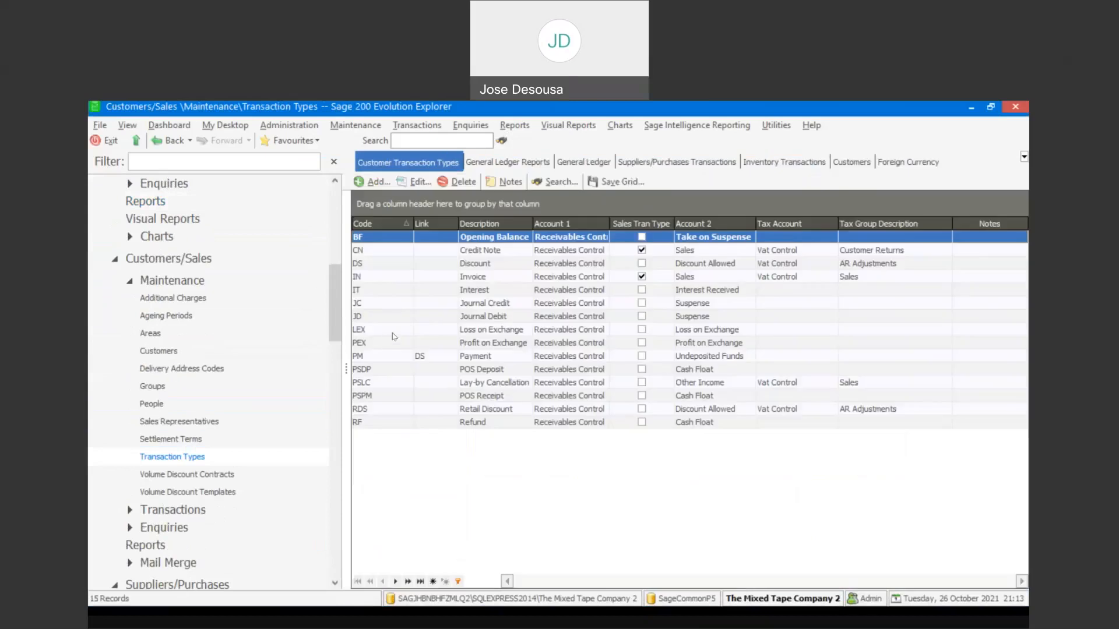
{"action": "left_click", "coordinate": [395, 343]}
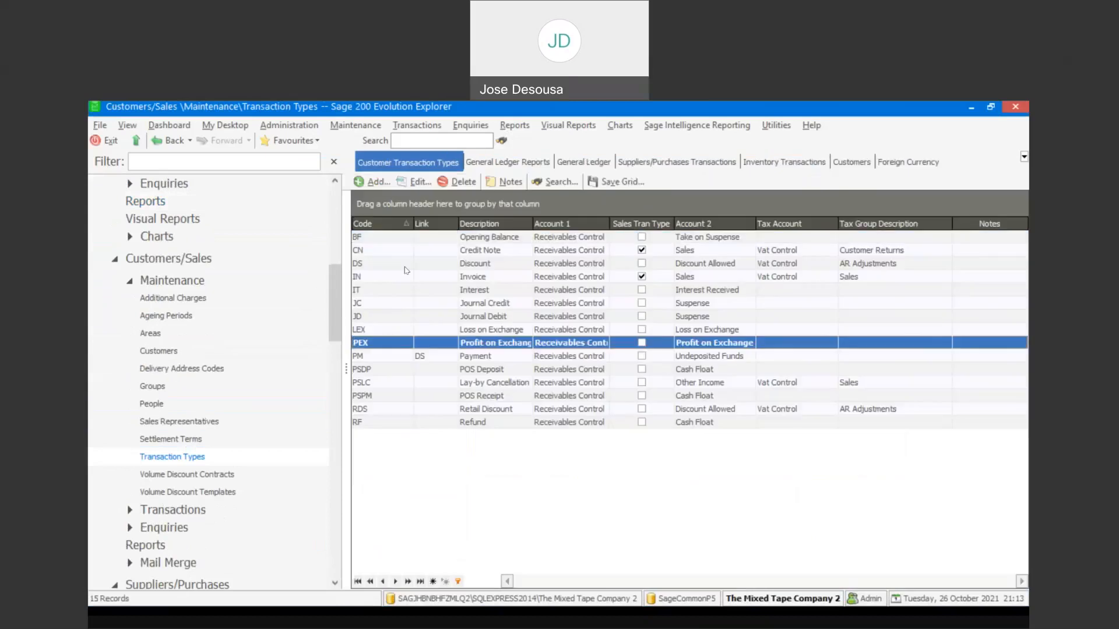
{"action": "left_click", "coordinate": [421, 184]}
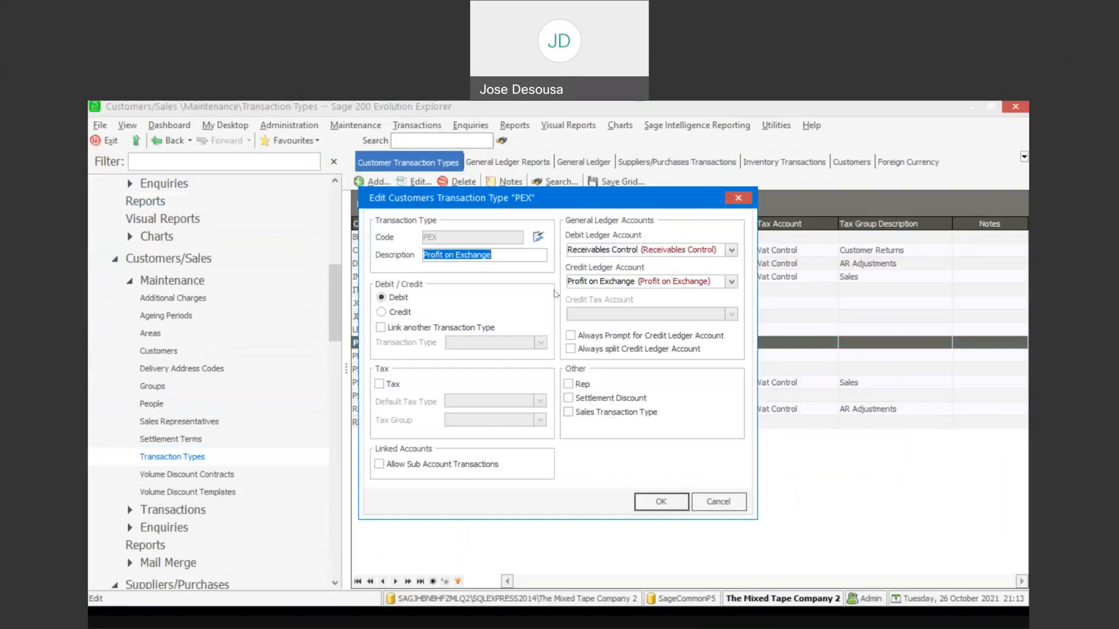
{"action": "left_click", "coordinate": [713, 509]}
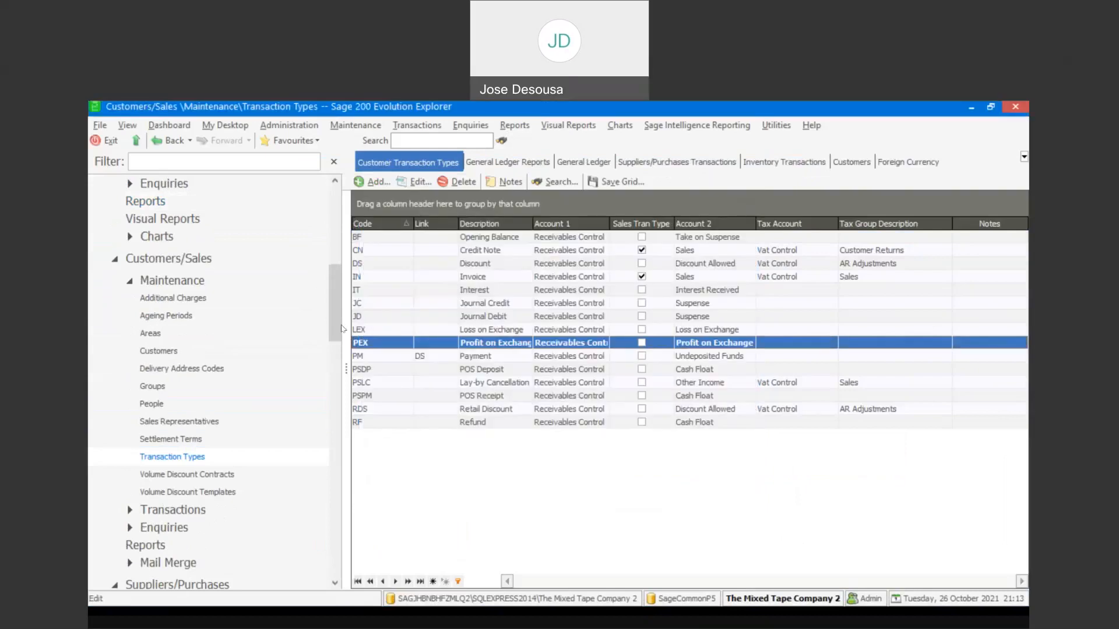
Step: Review the US Dollar currency's rate prompt options and exchange rate history, leaving the currency unchanged
{"action": "left_click_drag", "start_coordinate": [337, 313], "coordinate": [334, 240]}
{"action": "left_click", "coordinate": [226, 345]}
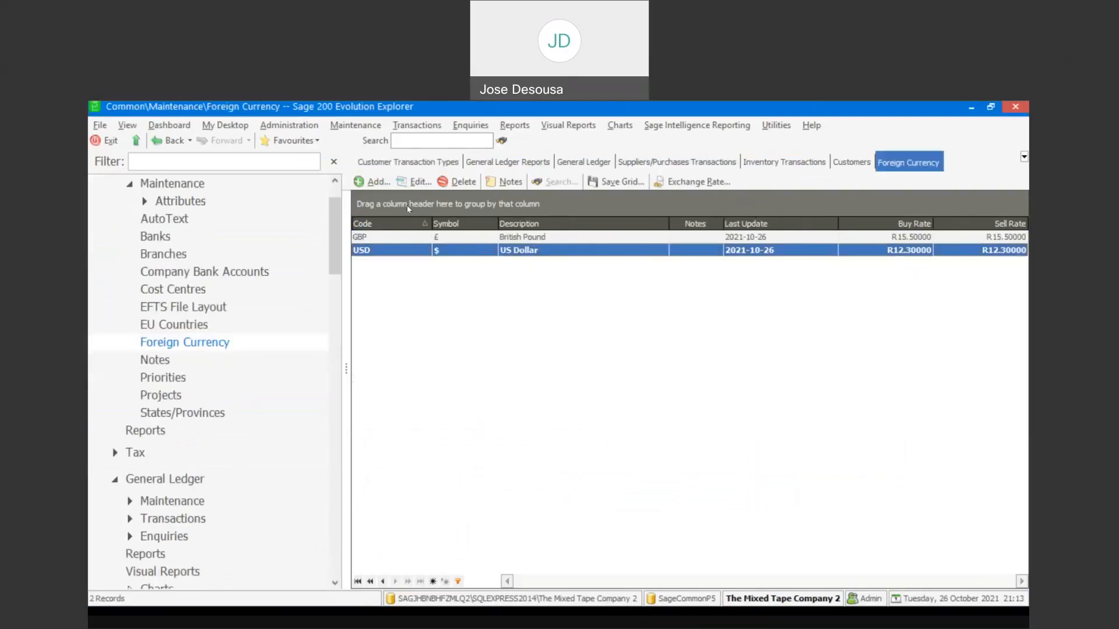
{"action": "left_click", "coordinate": [415, 182]}
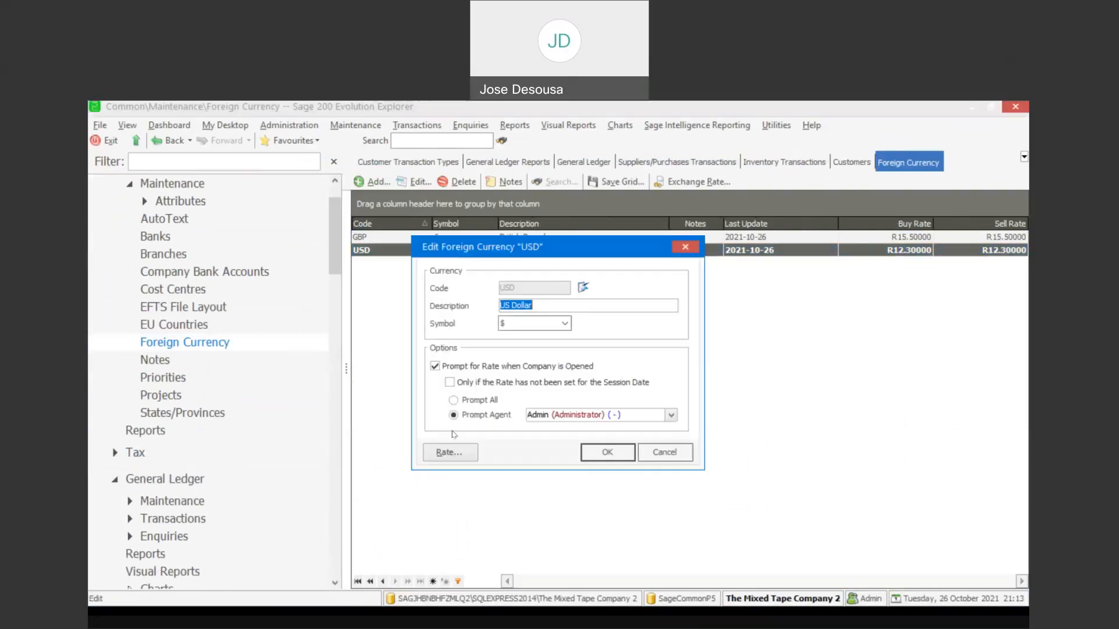
{"action": "left_click", "coordinate": [452, 452]}
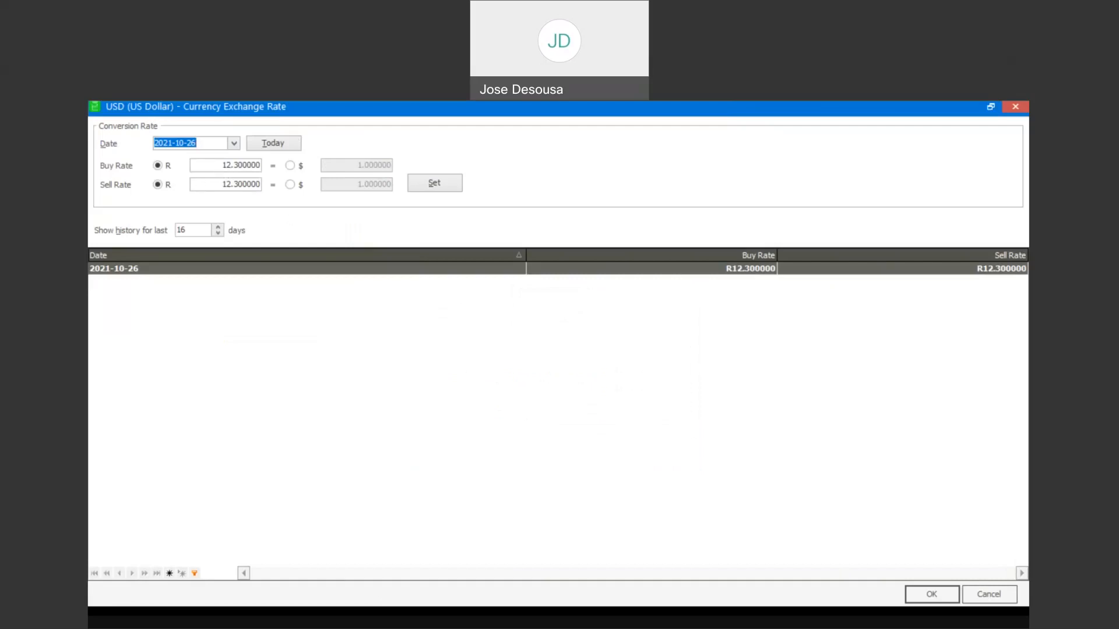
{"action": "left_click", "coordinate": [949, 600]}
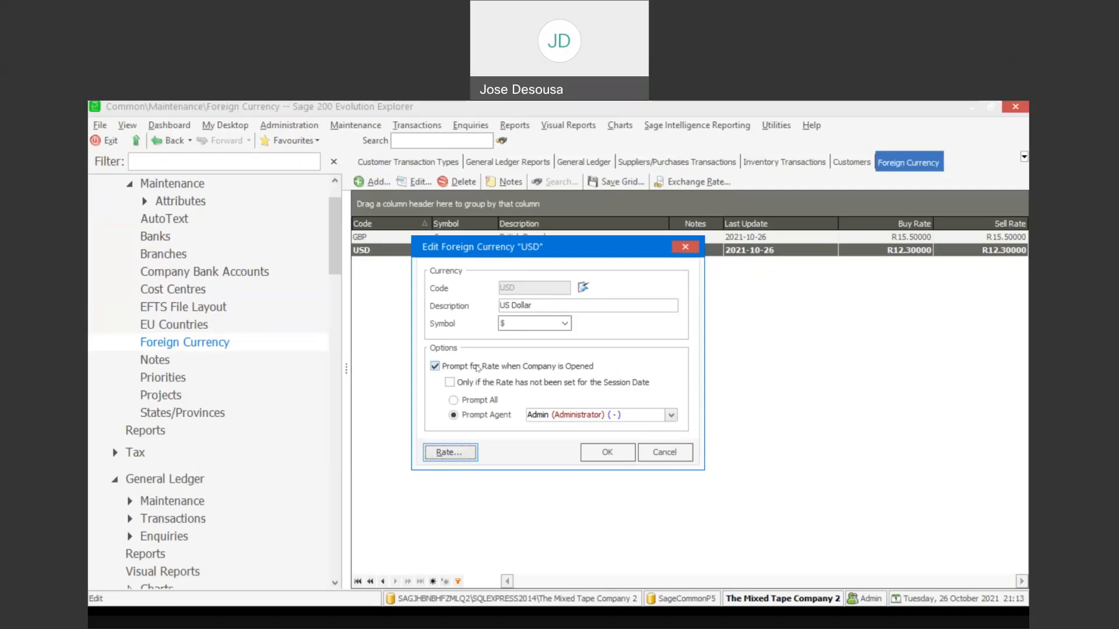
{"action": "left_click", "coordinate": [664, 453]}
{"action": "left_click_drag", "start_coordinate": [340, 249], "coordinate": [344, 328]}
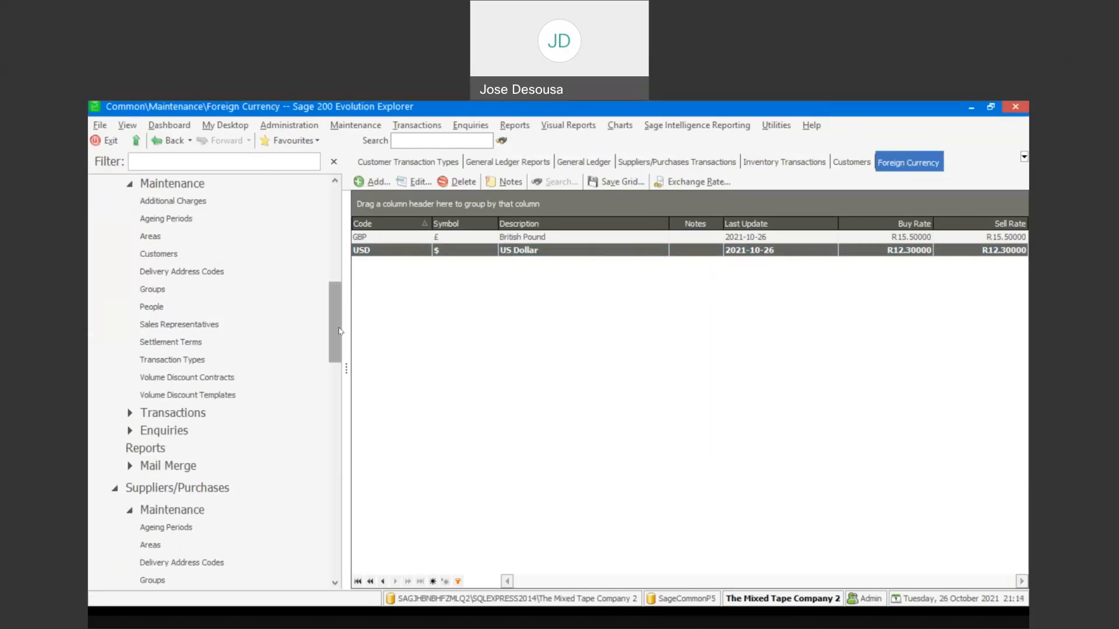
{"action": "left_click_drag", "start_coordinate": [340, 331], "coordinate": [339, 282]}
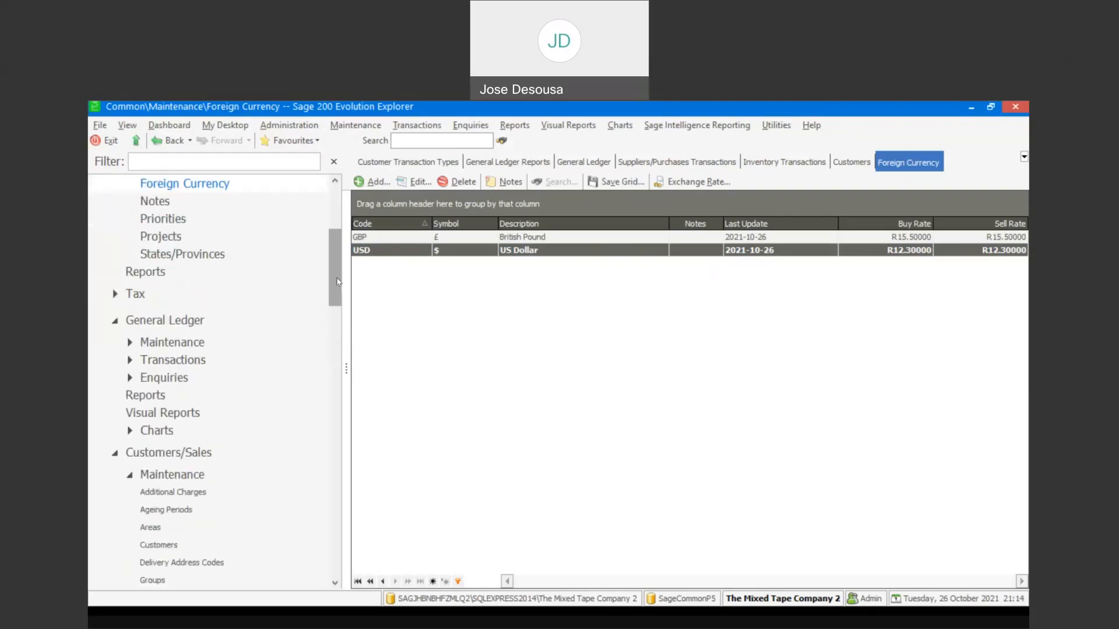